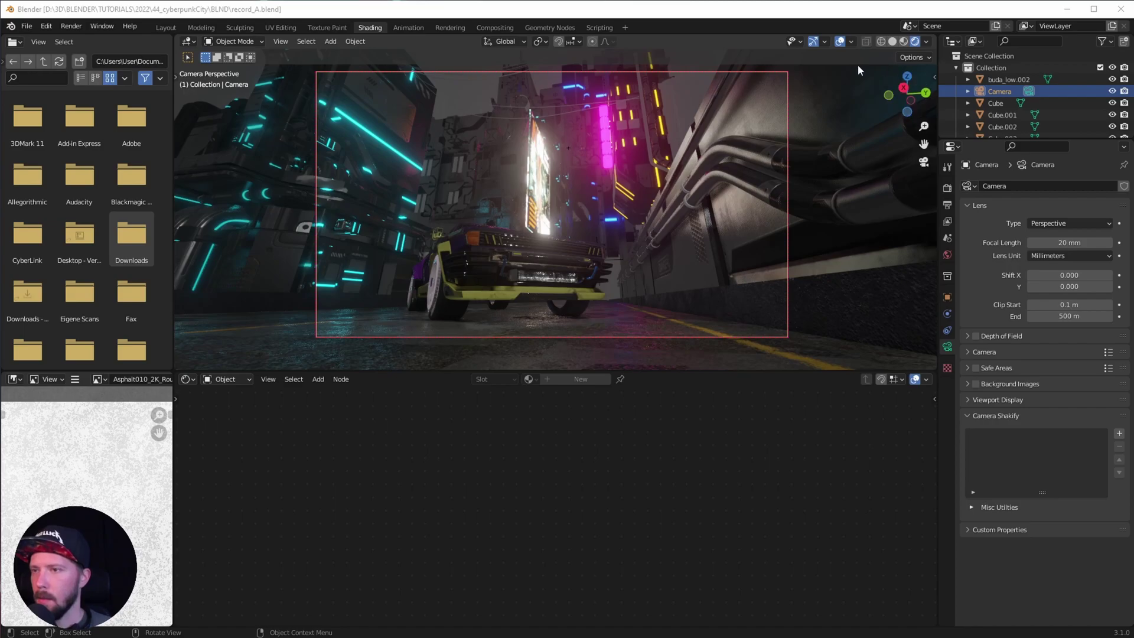
Step: Create Easy HDRI world nodes and load the shanghai_bund_4k HDRI as the environment
{"action": "key", "text": "n"}
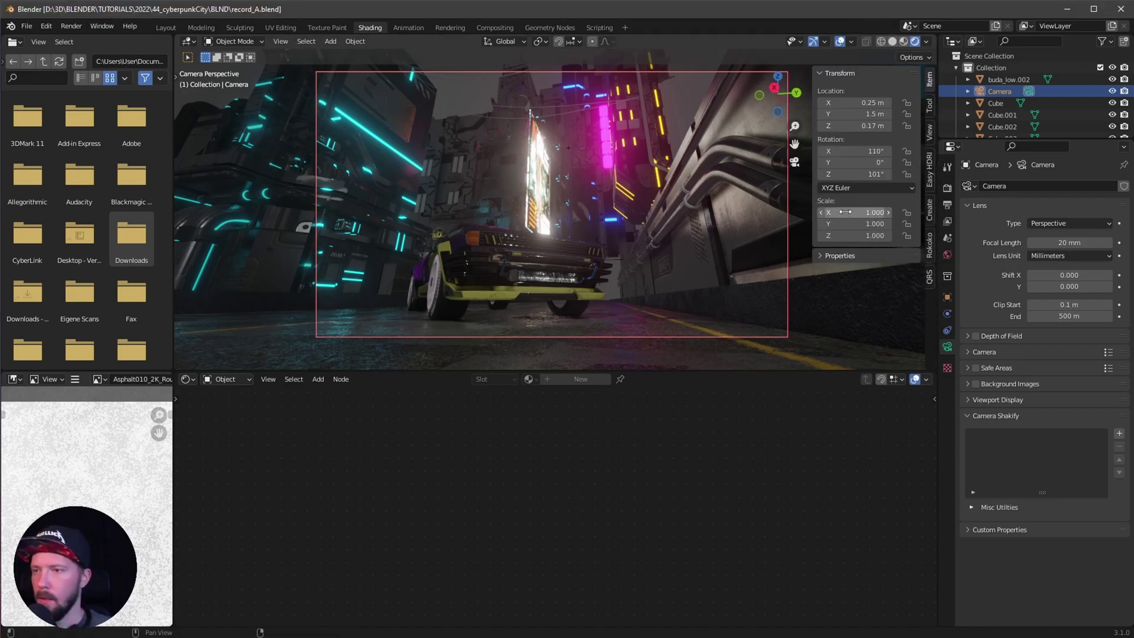
{"action": "left_click", "coordinate": [929, 177]}
{"action": "left_click", "coordinate": [907, 118]}
{"action": "left_click", "coordinate": [968, 130]}
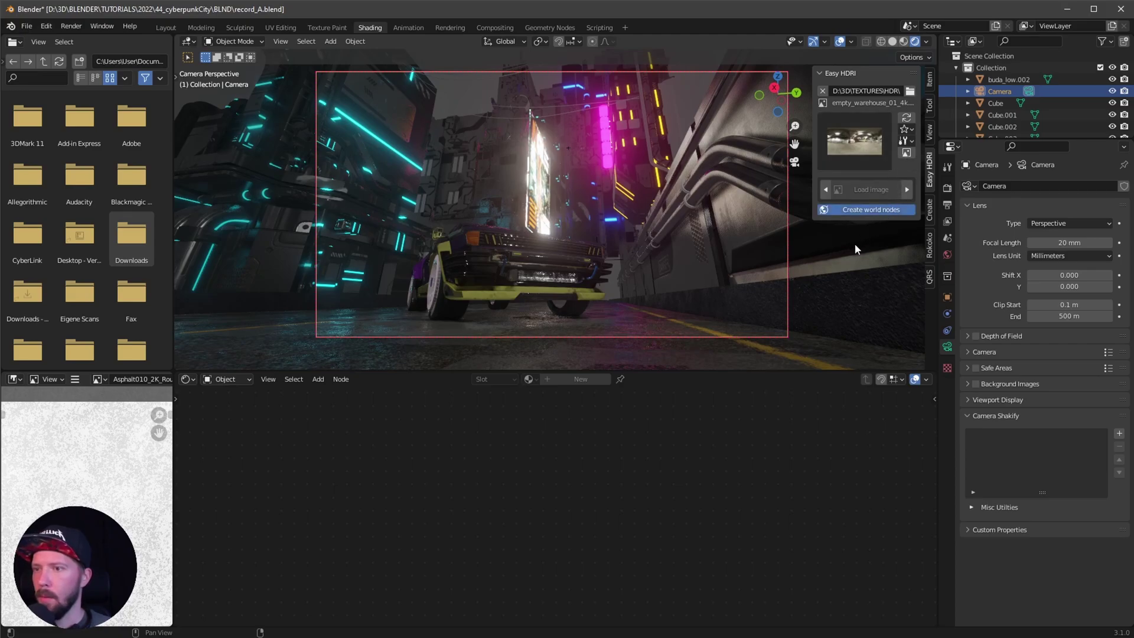
{"action": "left_click", "coordinate": [871, 209]}
{"action": "left_click", "coordinate": [859, 155]}
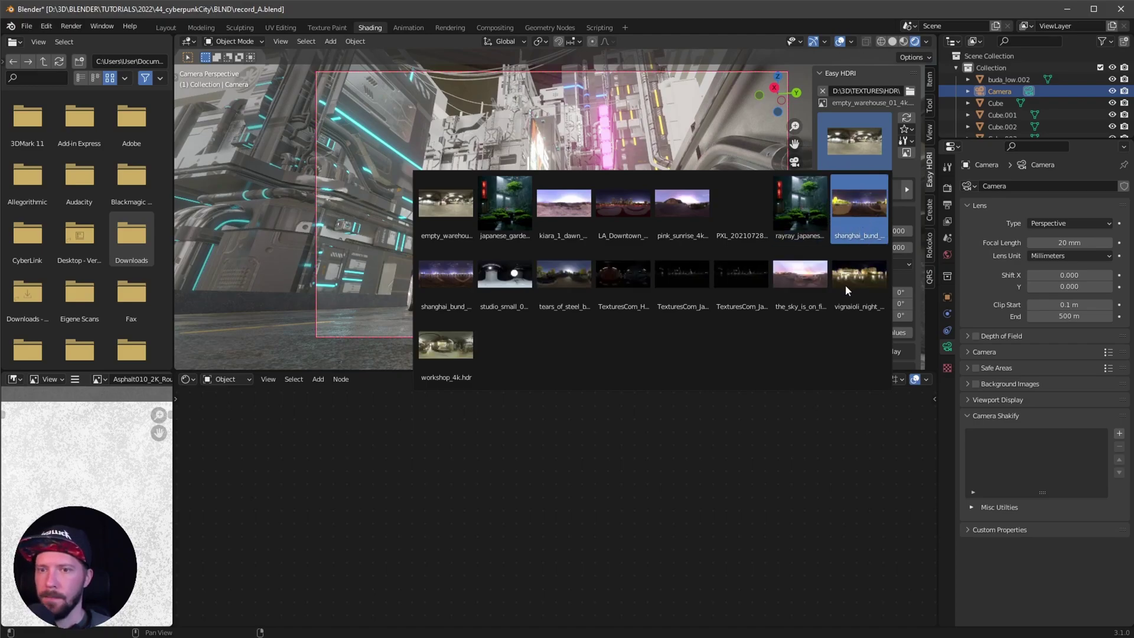
{"action": "left_click", "coordinate": [854, 242]}
Step: Set the HDRI sky strength to 0.1 and Z rotation to -273°
{"action": "left_click", "coordinate": [878, 248]}
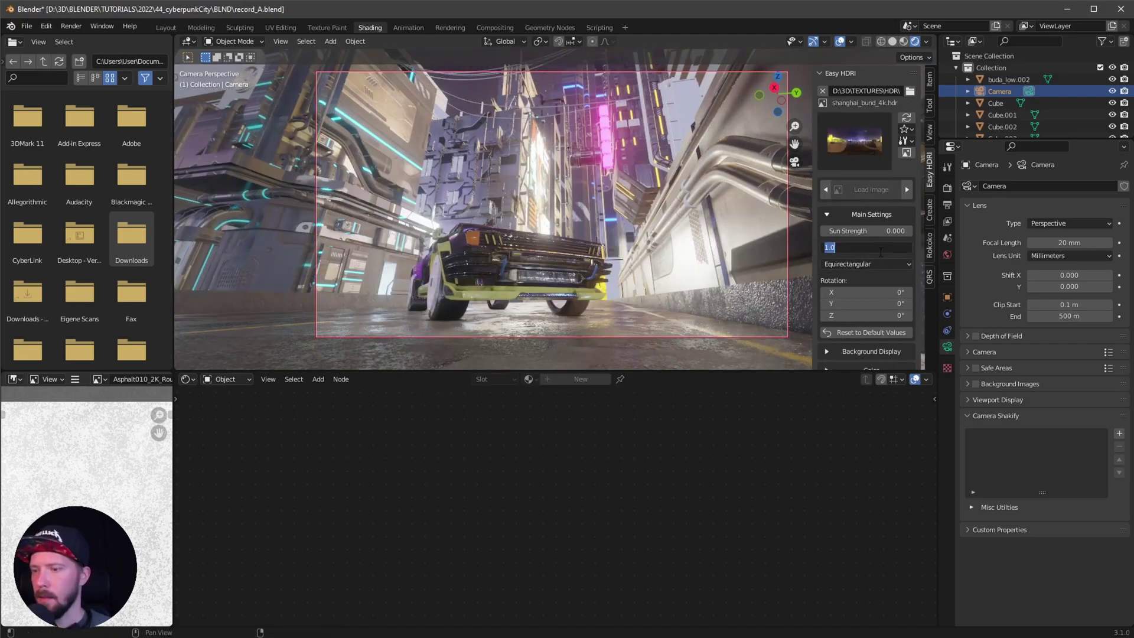
{"action": "type", "text": ".1"}
{"action": "key", "text": "Return"}
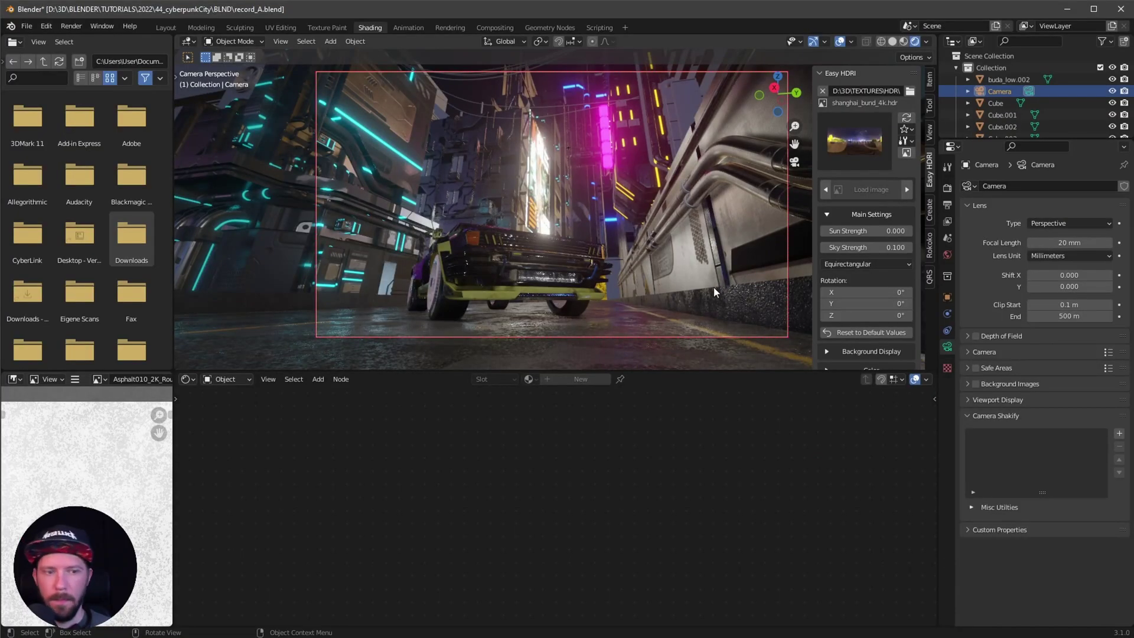
{"action": "left_click", "coordinate": [896, 311]}
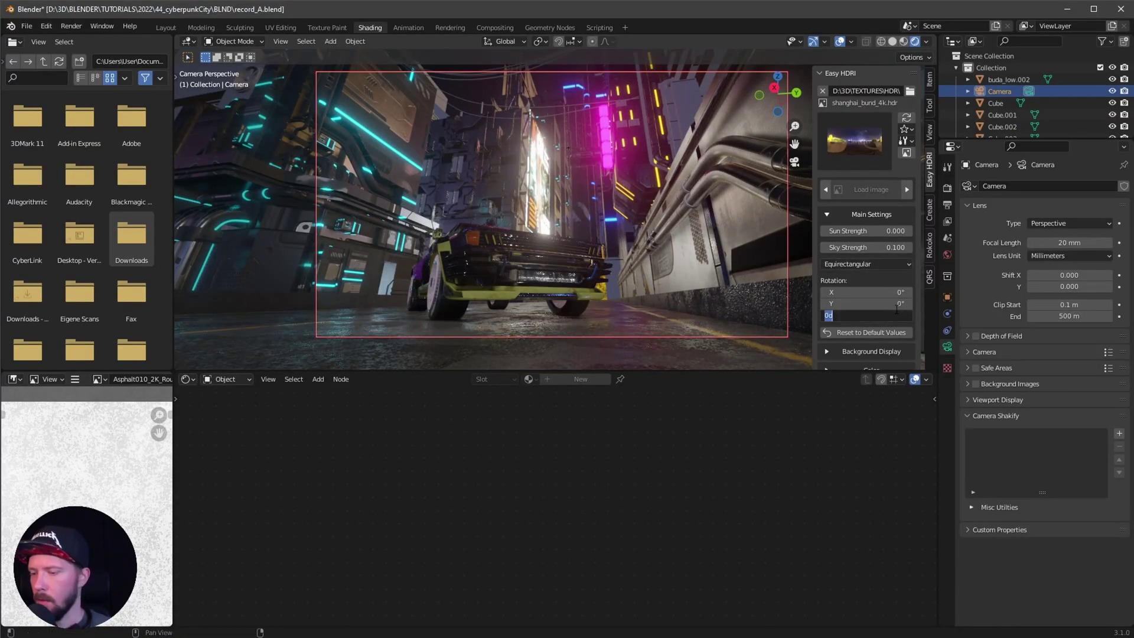
{"action": "type", "text": "-2"}
{"action": "type", "text": "73"}
{"action": "key", "text": "Return"}
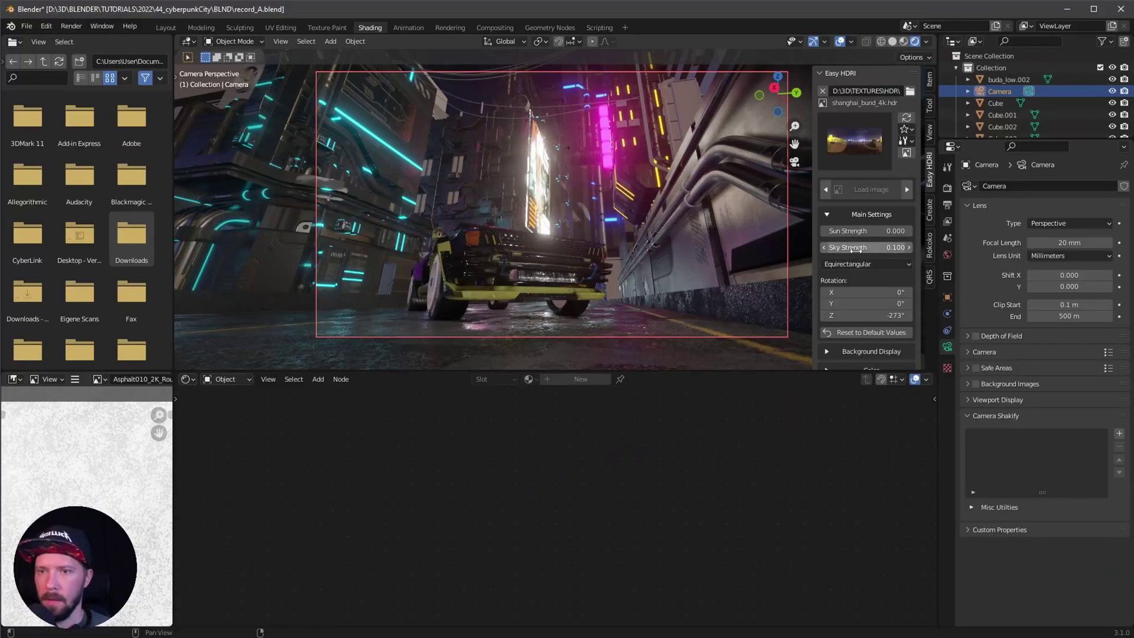
{"action": "key", "text": "n"}
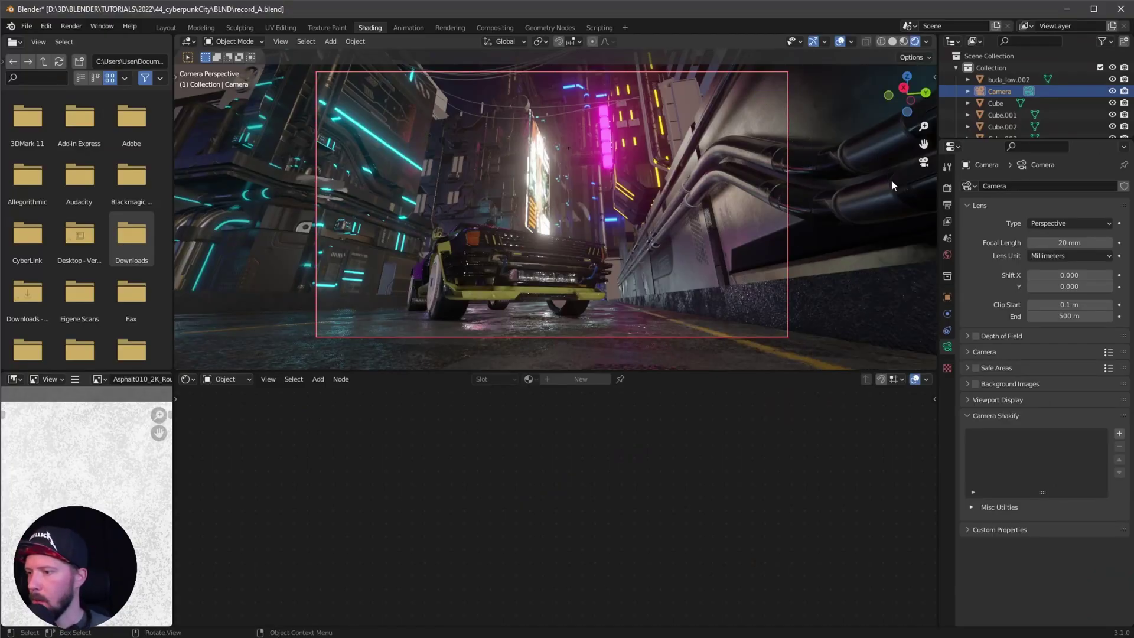
Step: Select the four material cubes, Cube through Cube.003
{"action": "left_click_drag", "start_coordinate": [1005, 140], "coordinate": [1005, 290]}
{"action": "left_click", "coordinate": [1002, 127]}
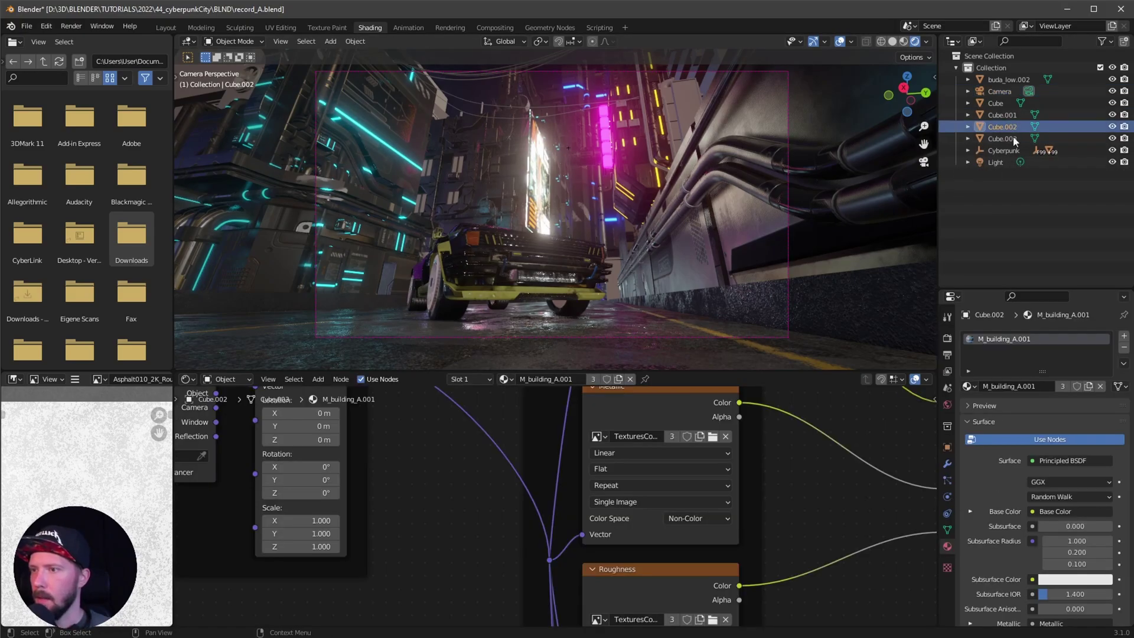
{"action": "middle_click_drag", "start_coordinate": [654, 227], "coordinate": [558, 338]}
{"action": "left_click", "coordinate": [564, 285]}
{"action": "left_click", "coordinate": [558, 276], "text": "shift"}
{"action": "left_click", "coordinate": [546, 242], "text": "shift"}
{"action": "left_click", "coordinate": [493, 243], "text": "shift"}
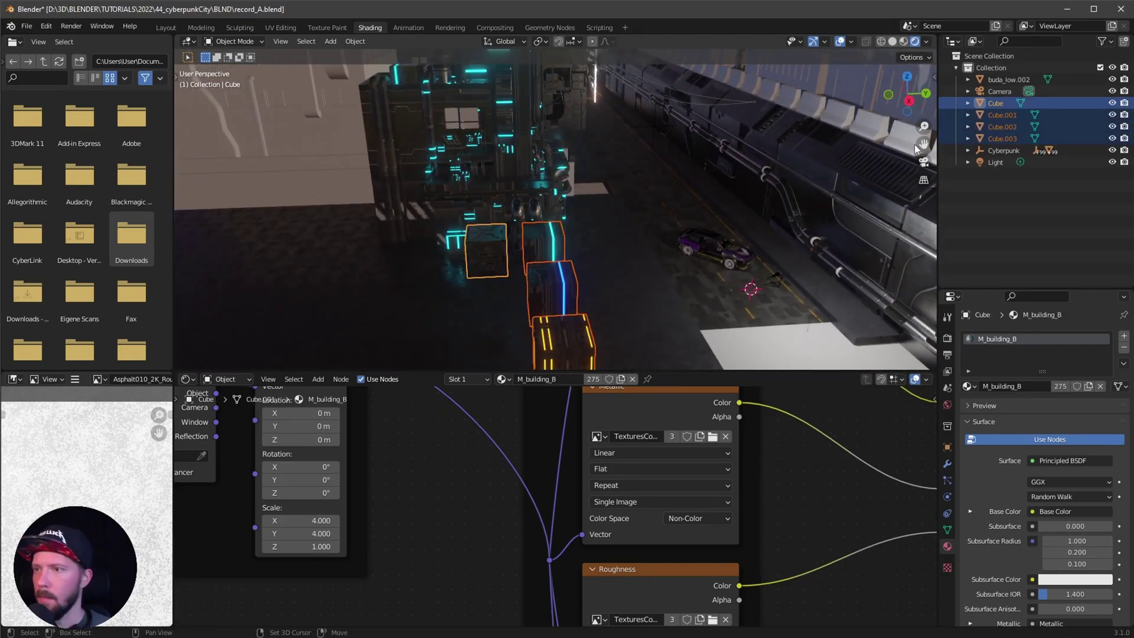
Step: Move the cubes into a new _materials collection and exclude it from the view layer
{"action": "key", "text": "m"}
{"action": "left_click", "coordinate": [955, 137]}
{"action": "type", "text": "_material"}
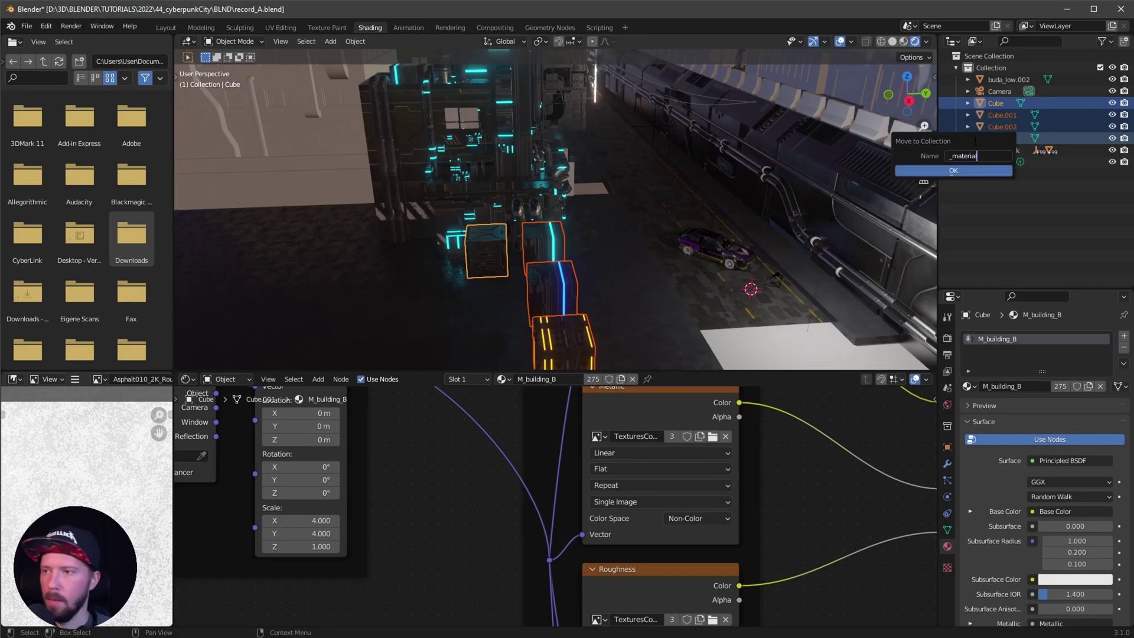
{"action": "key", "text": "Return"}
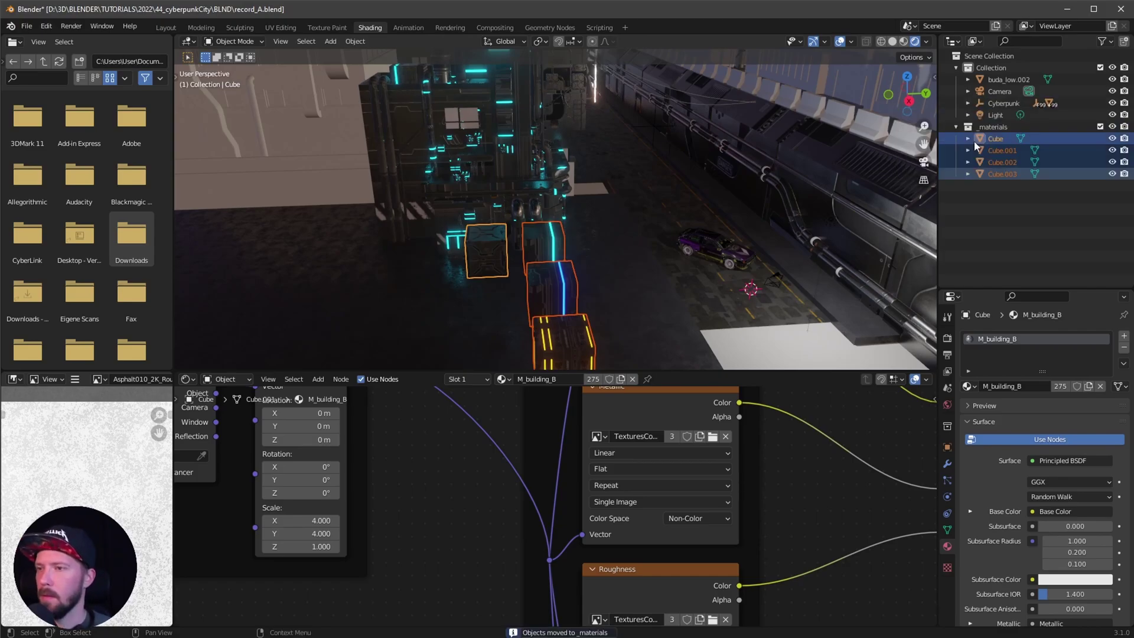
{"action": "left_click", "coordinate": [1099, 126]}
{"action": "key", "text": "KP_0"}
Step: Add a mesh cube and rename it fog
{"action": "key", "text": "shift+a"}
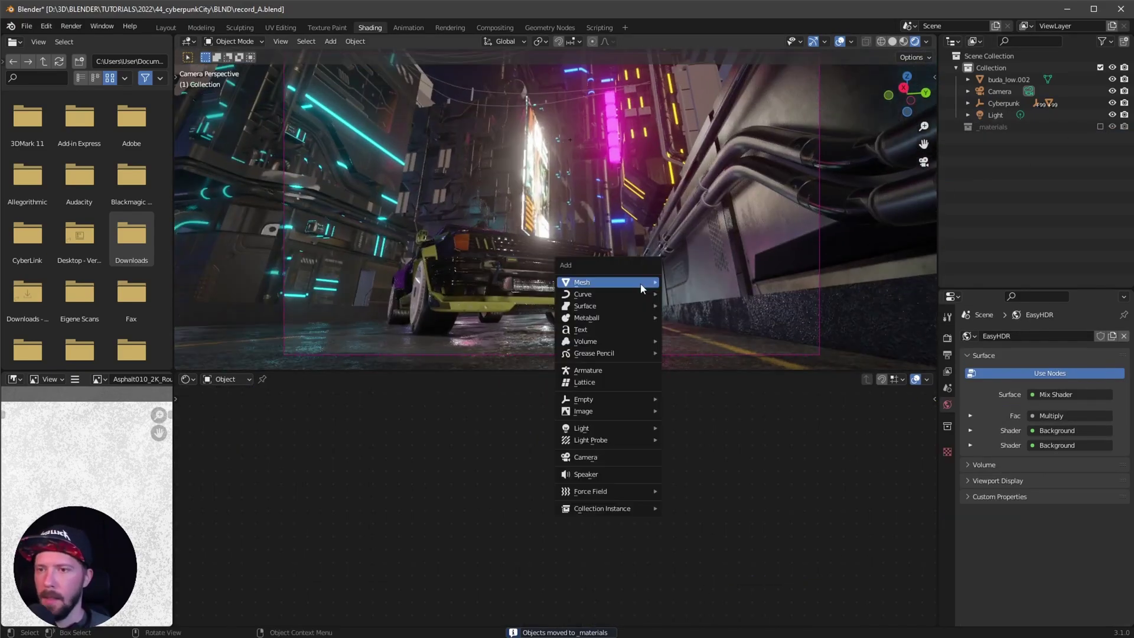
{"action": "mouse_move", "coordinate": [650, 281]}
{"action": "left_click", "coordinate": [697, 294]}
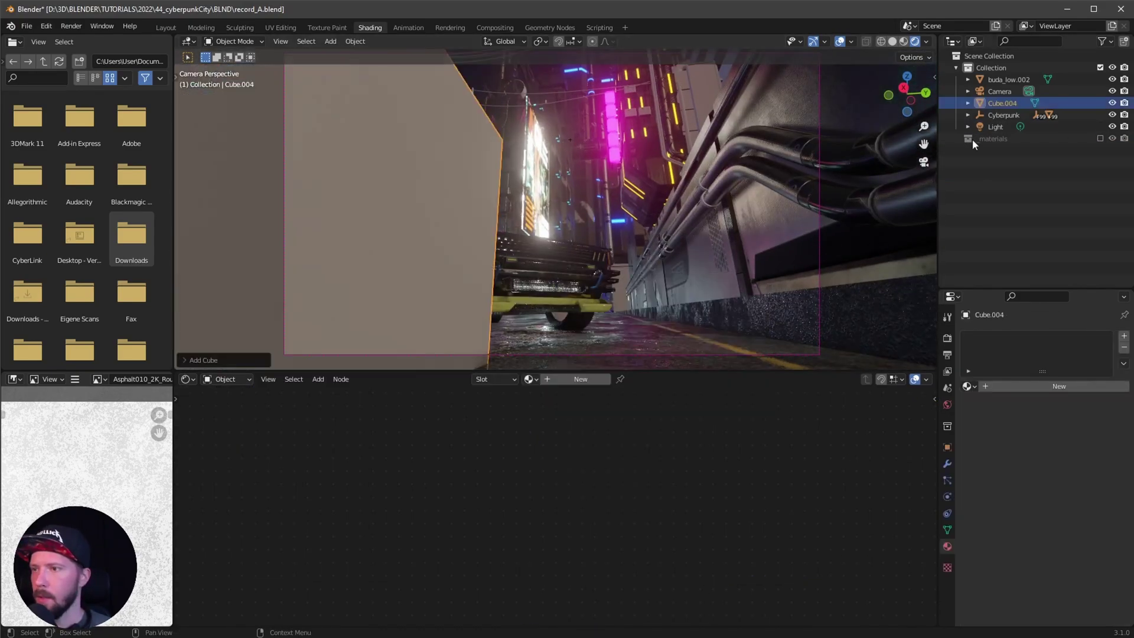
{"action": "double_click", "coordinate": [1001, 102]}
{"action": "type", "text": "fog"}
{"action": "key", "text": "Return"}
{"action": "key", "text": "n"}
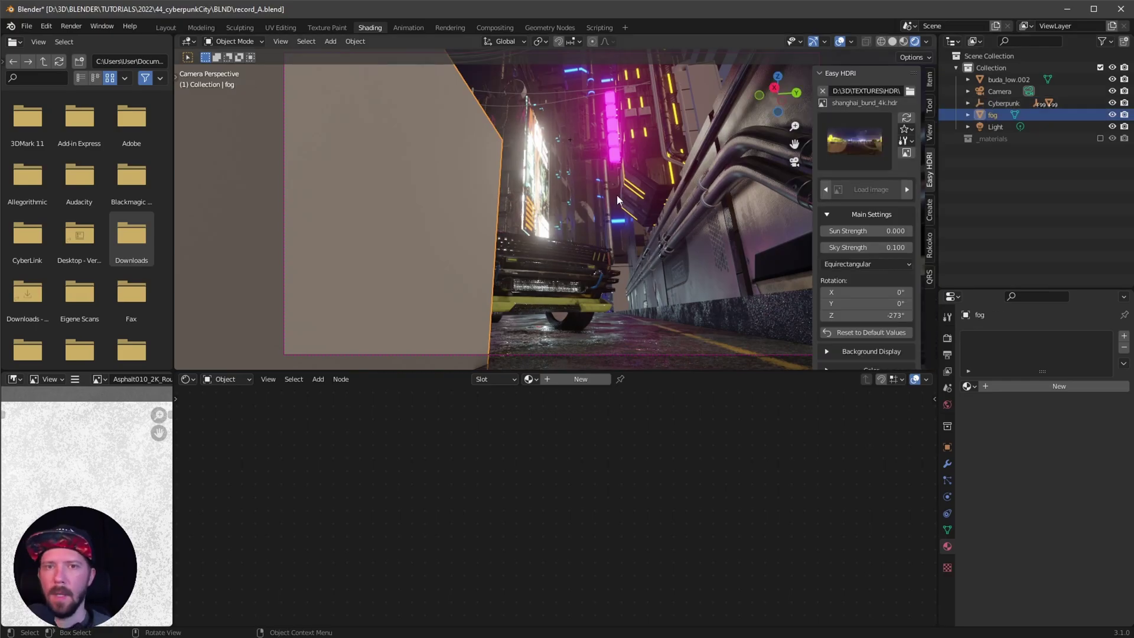
{"action": "left_click", "coordinate": [165, 27]}
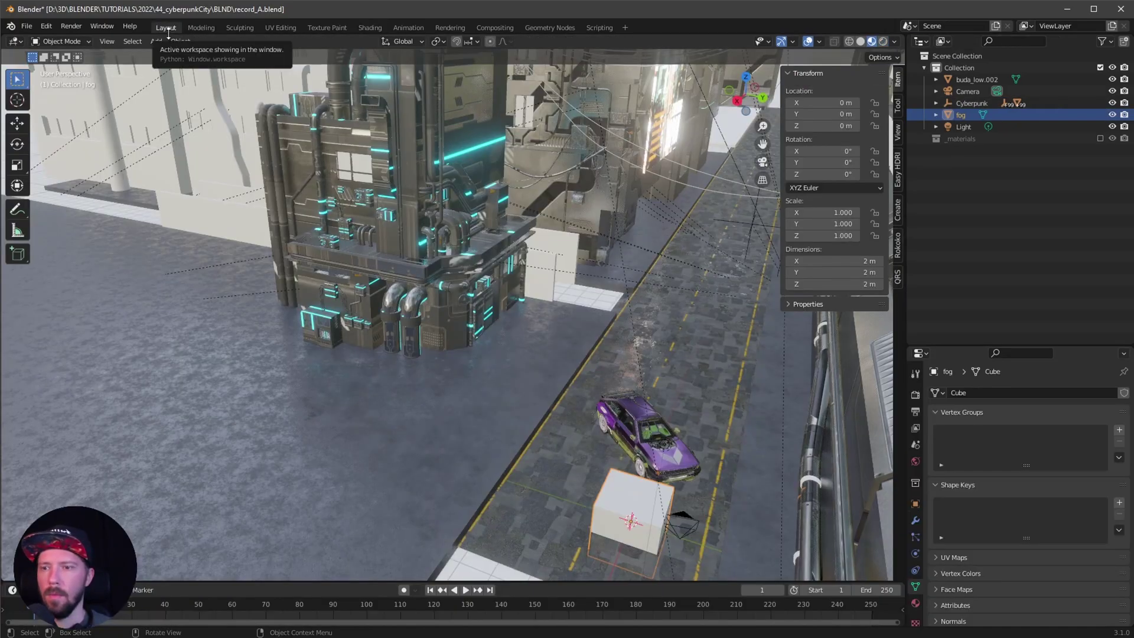
Step: Set the fog cube's dimensions to 200 × 200 × 50 m
{"action": "middle_click_drag", "start_coordinate": [561, 247], "coordinate": [608, 296]}
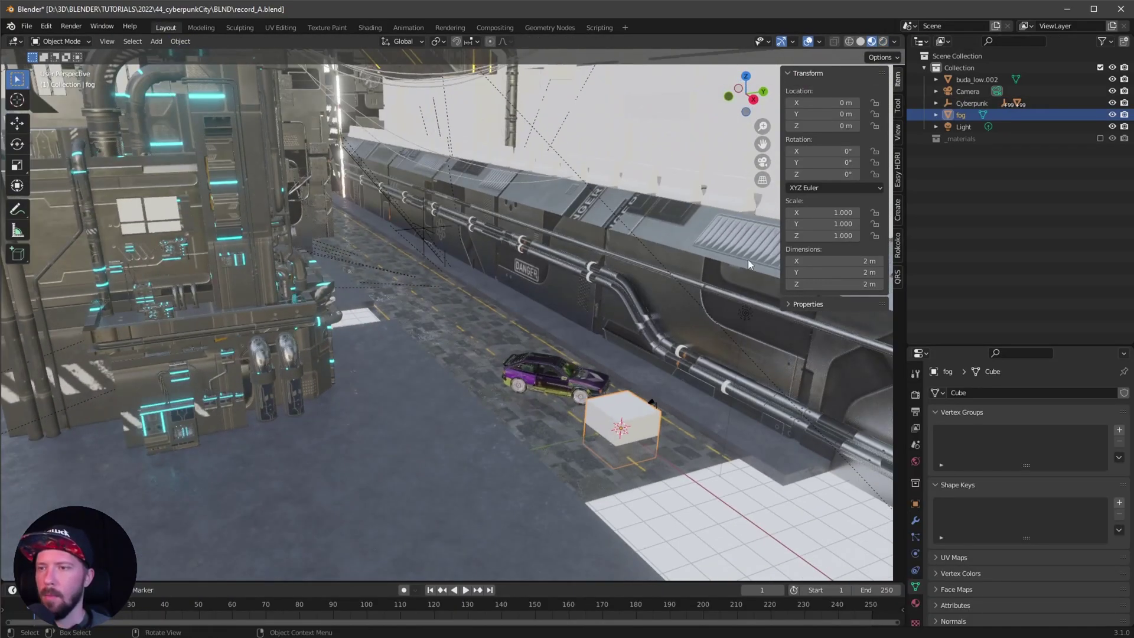
{"action": "left_click", "coordinate": [859, 260]}
{"action": "type", "text": "200"}
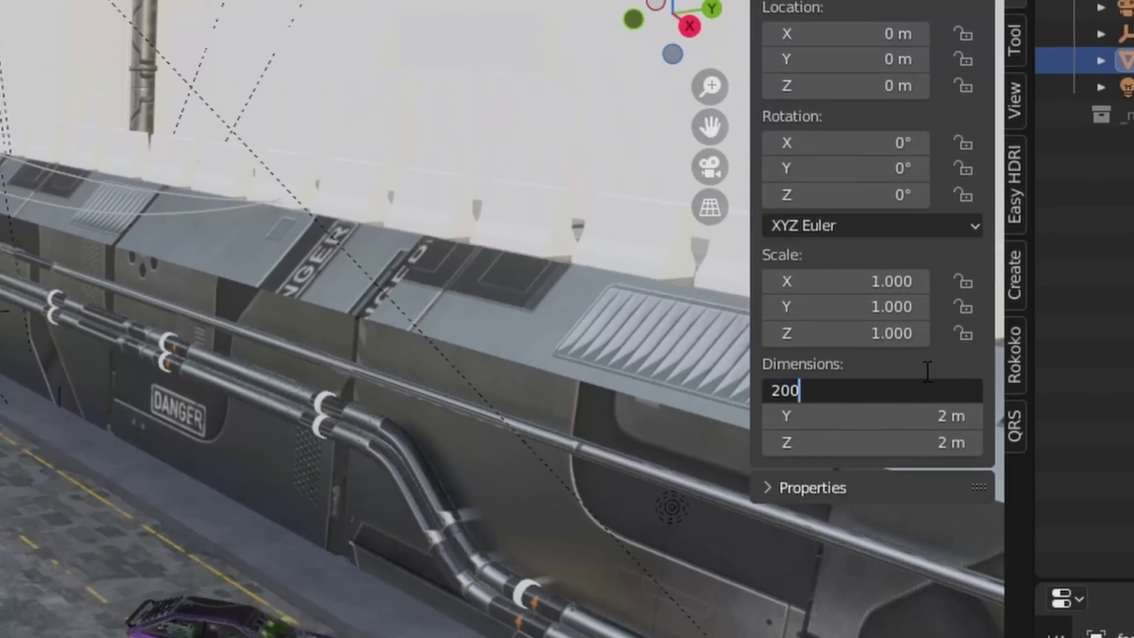
{"action": "key", "text": "Tab"}
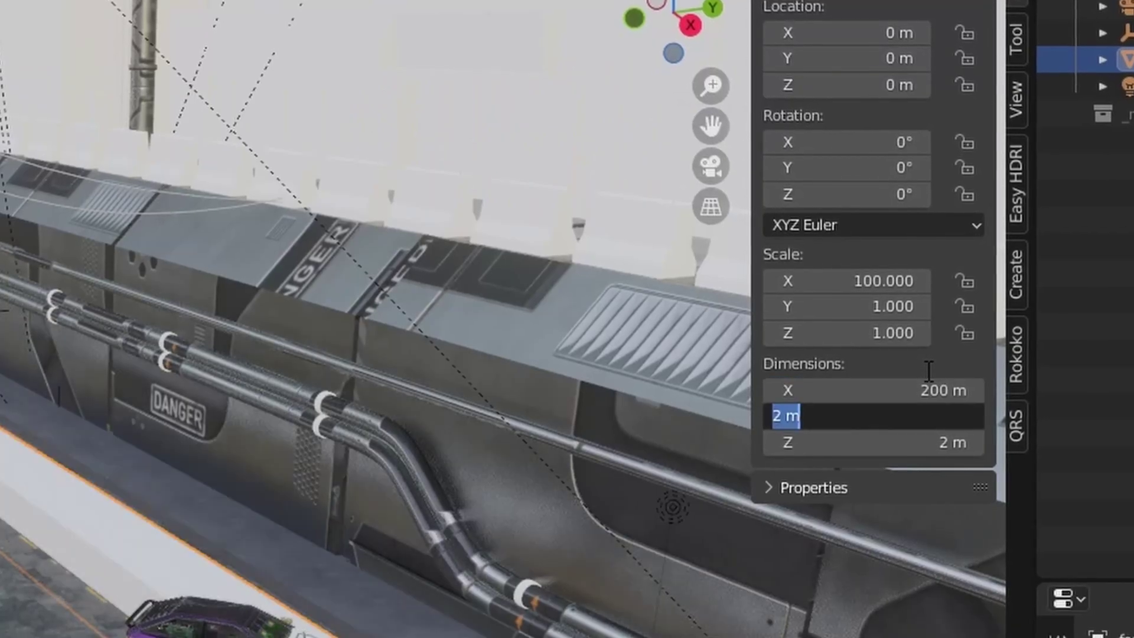
{"action": "type", "text": "200"}
{"action": "key", "text": "Tab"}
{"action": "type", "text": "50"}
{"action": "key", "text": "Return"}
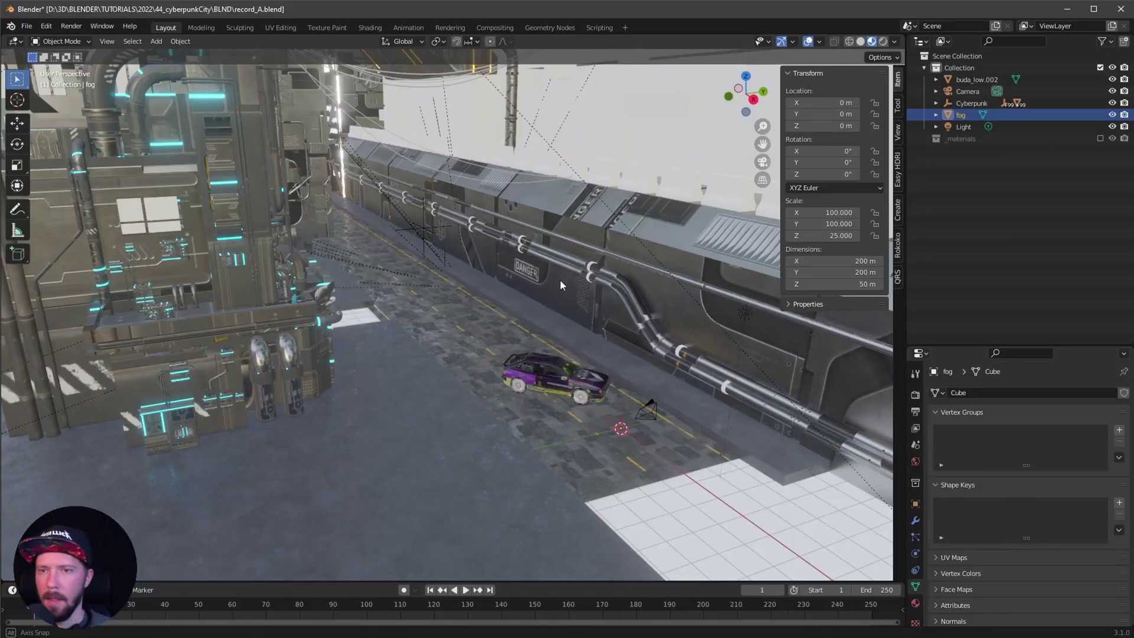
{"action": "middle_click_drag", "start_coordinate": [559, 279], "coordinate": [514, 353]}
Step: Create a new material named M_fog and delete its Principled BSDF node
{"action": "left_click", "coordinate": [369, 28]}
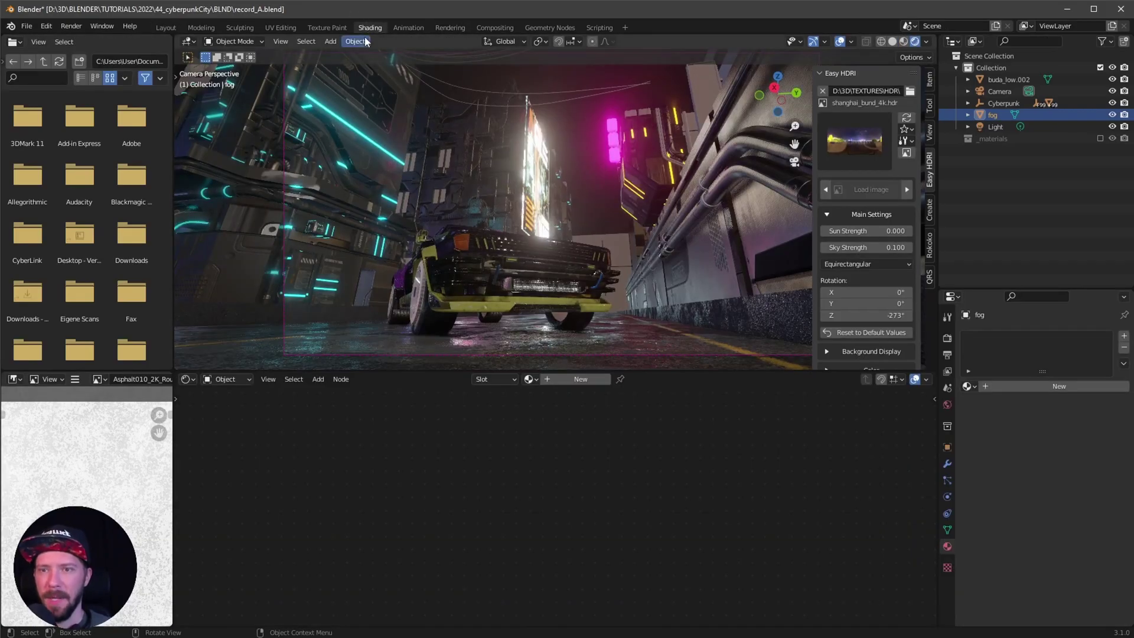
{"action": "left_click", "coordinate": [581, 379]}
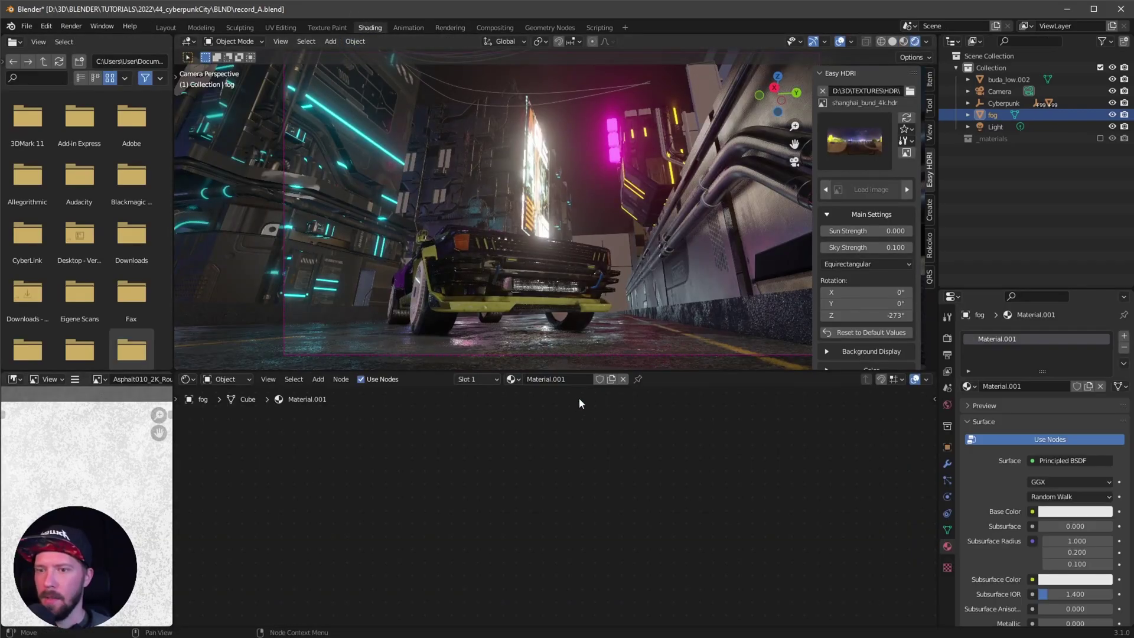
{"action": "left_click", "coordinate": [567, 379]}
{"action": "type", "text": "M_fog"}
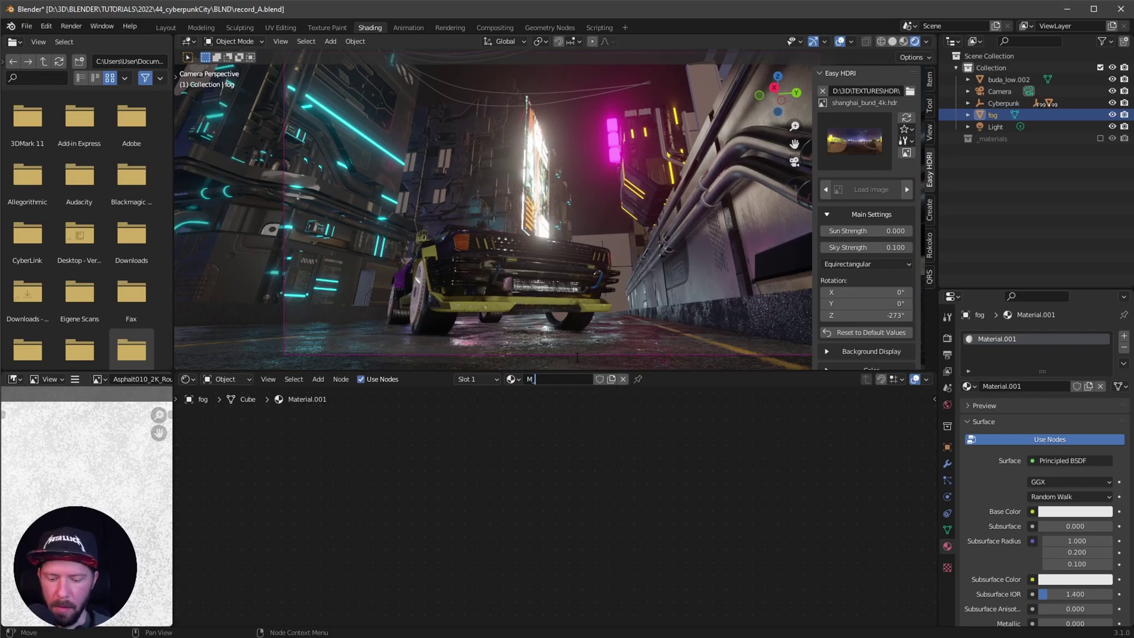
{"action": "key", "text": "Return"}
{"action": "key", "text": "x"}
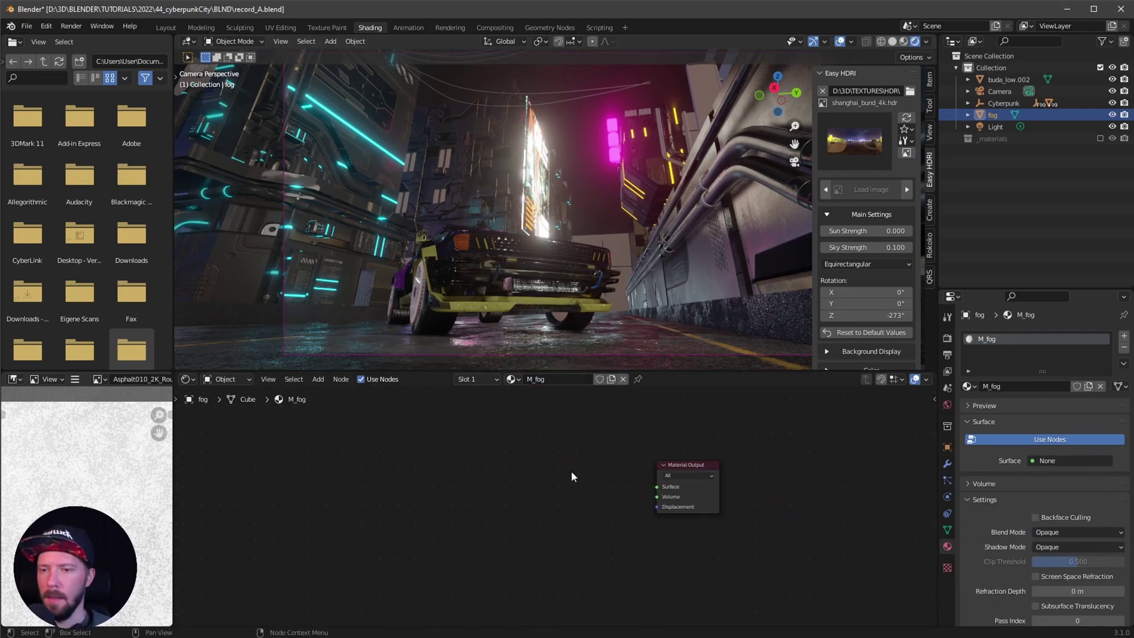
Step: Connect a Volume Scatter node to the Volume output and darken its colour to grey
{"action": "key", "text": "shift+a"}
{"action": "left_click", "coordinate": [576, 471]}
{"action": "type", "text": "volume sca"}
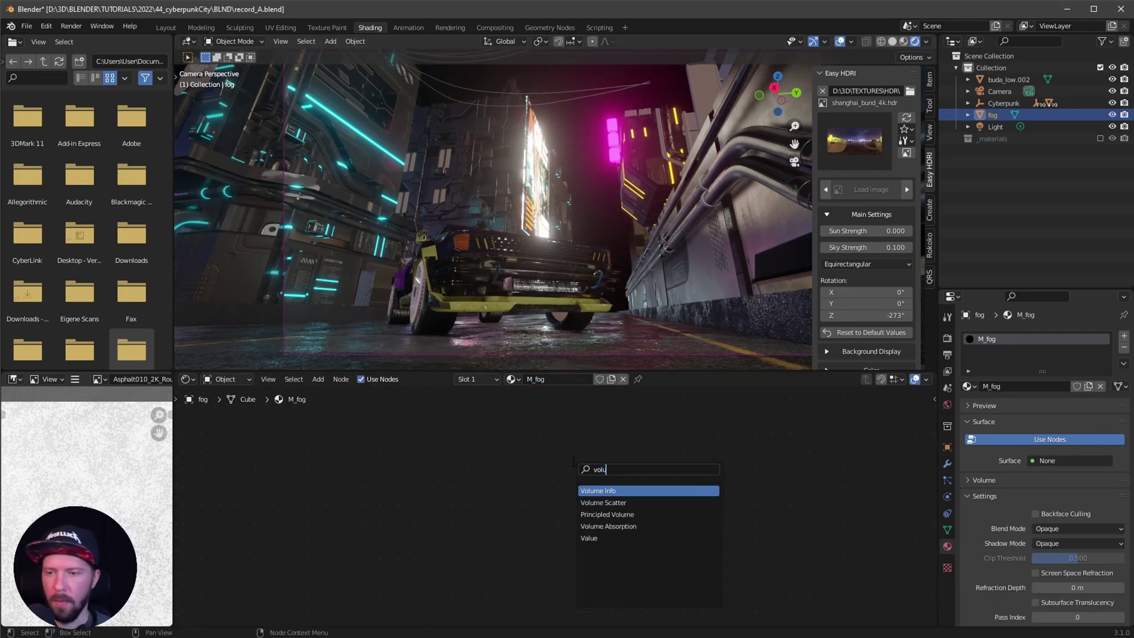
{"action": "left_click", "coordinate": [618, 502]}
{"action": "left_click", "coordinate": [558, 494]}
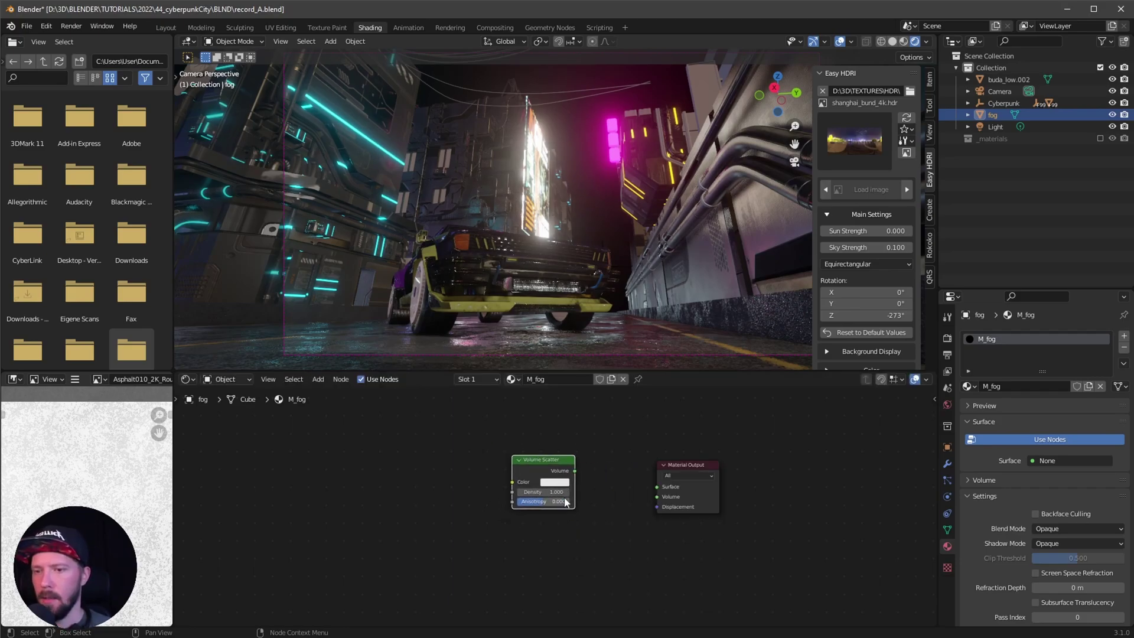
{"action": "left_click_drag", "start_coordinate": [575, 471], "coordinate": [657, 500]}
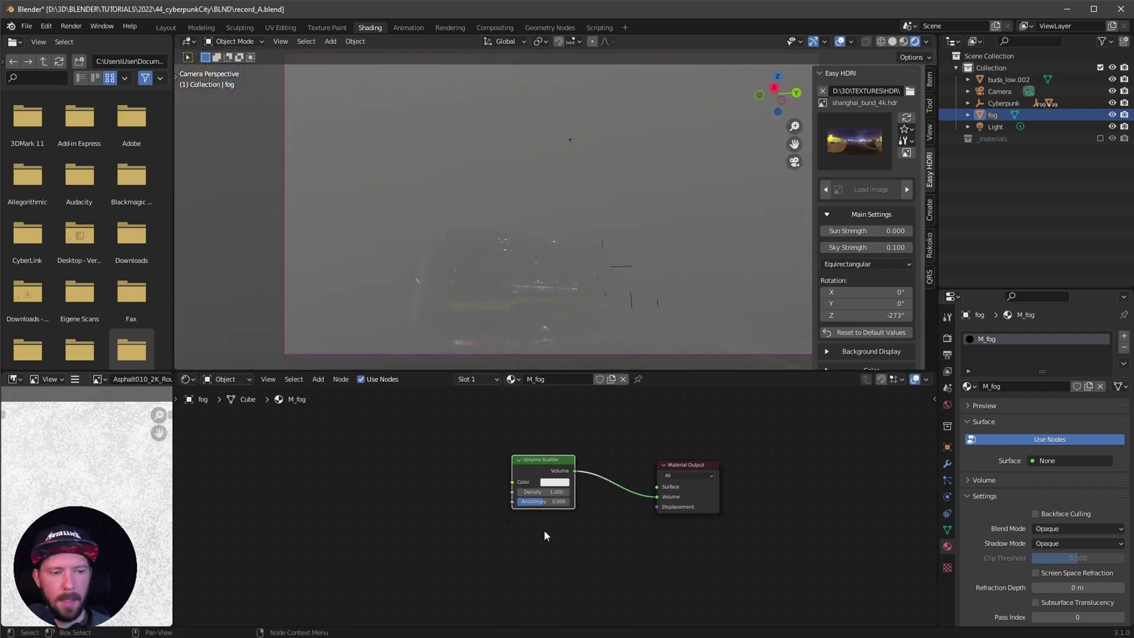
{"action": "left_click", "coordinate": [564, 483]}
{"action": "left_click_drag", "start_coordinate": [617, 369], "coordinate": [616, 385]}
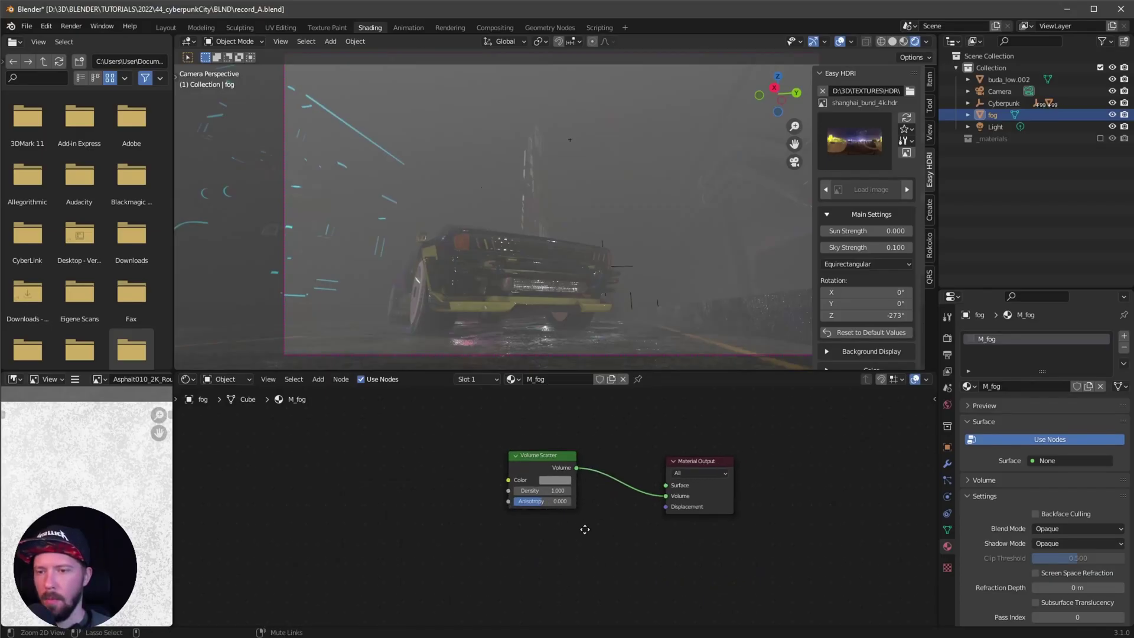
Step: Set the Volume Scatter density to 0.2 and anisotropy to 0.65
{"action": "double_click", "coordinate": [561, 490]}
{"action": "type", "text": ".2"}
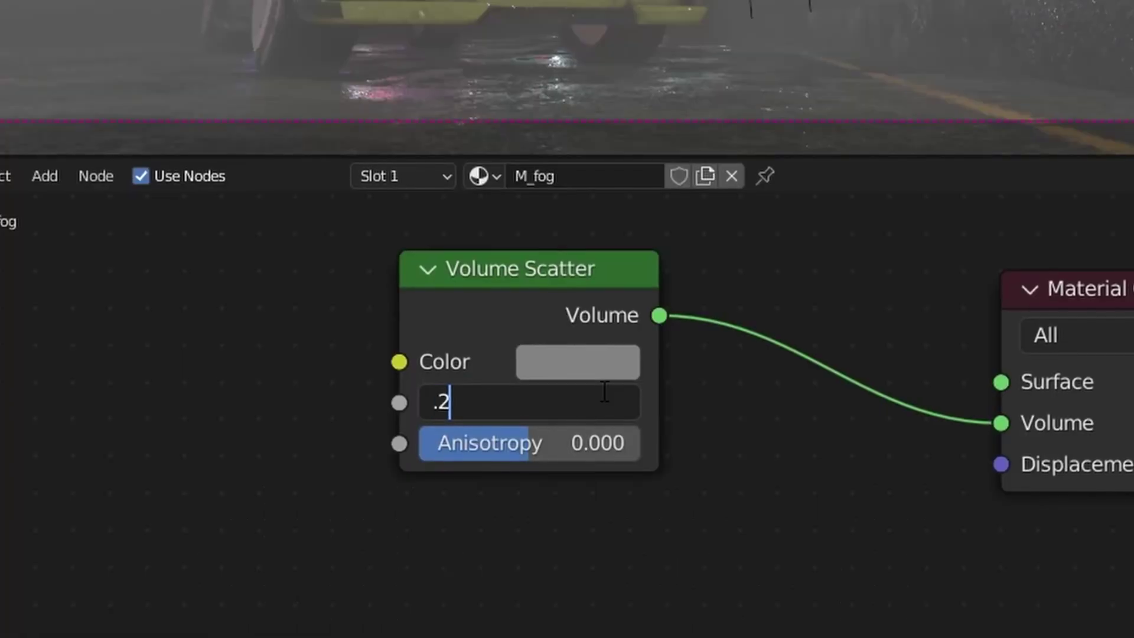
{"action": "key", "text": "Return"}
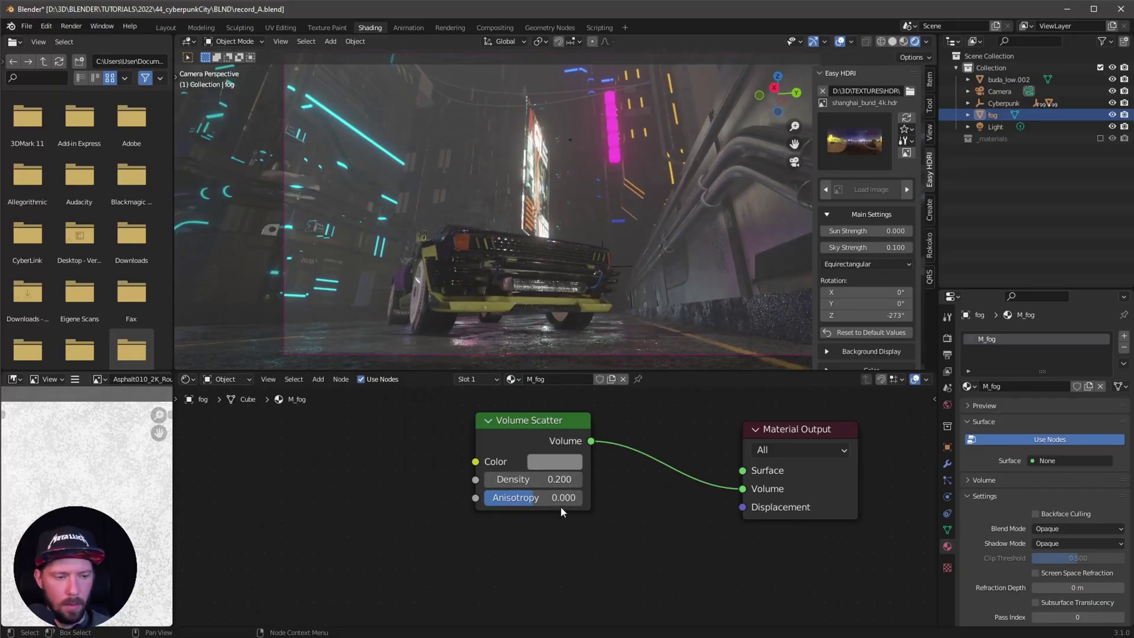
{"action": "double_click", "coordinate": [562, 499]}
{"action": "key", "text": "BackSpace"}
{"action": "type", "text": ".65"}
{"action": "key", "text": "Return"}
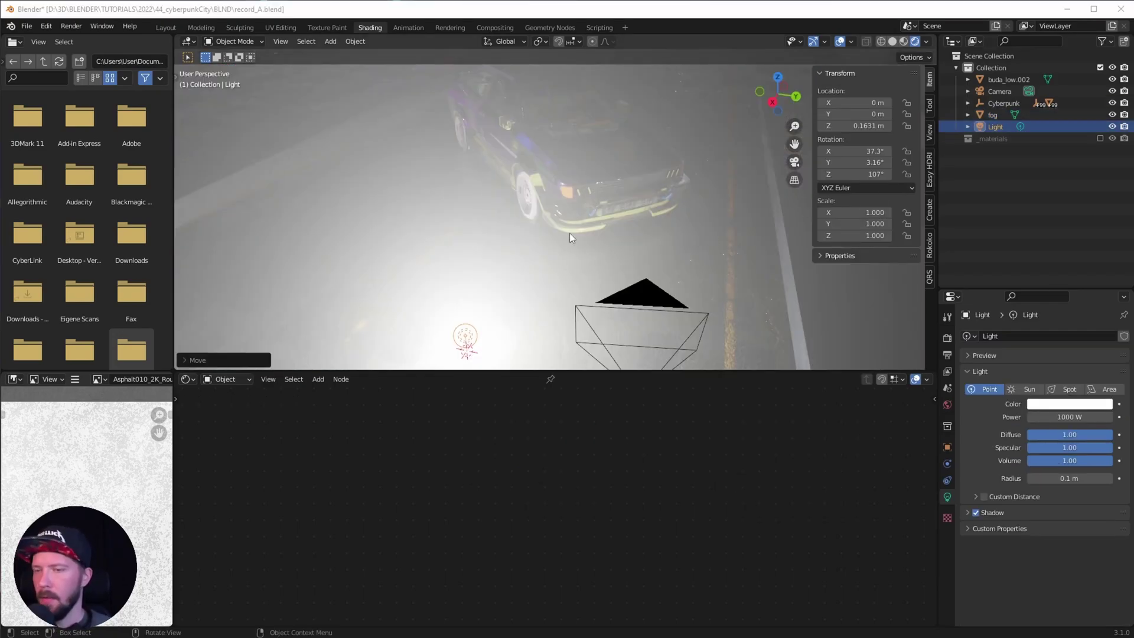
Step: Change the scene Light's type from Point to Sun in the Light properties
{"action": "left_click", "coordinate": [655, 12]}
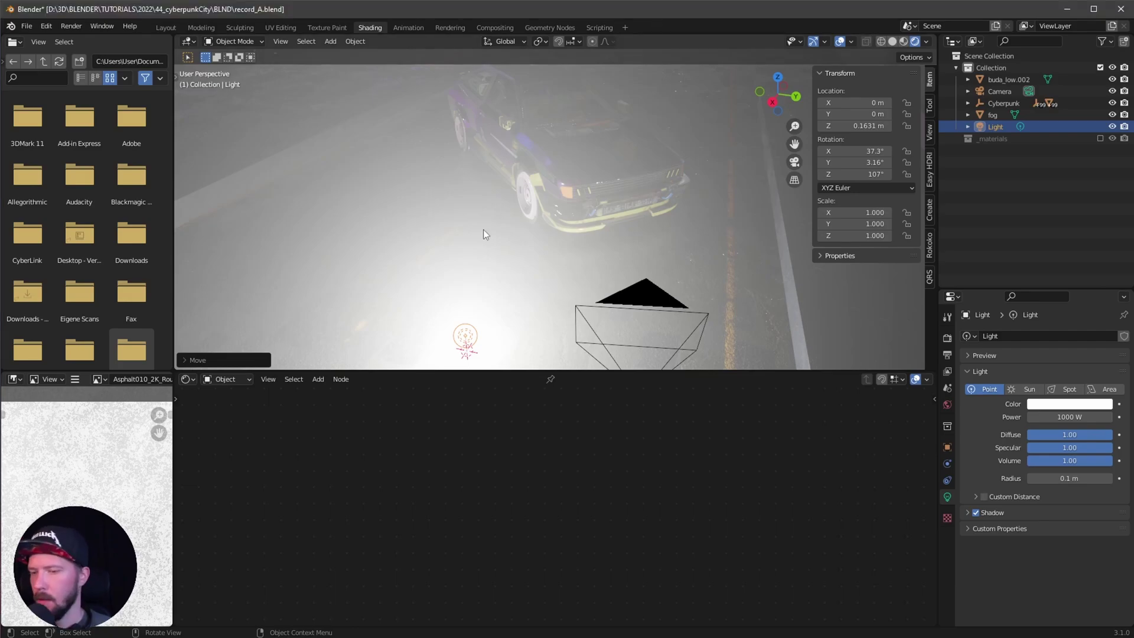
{"action": "key", "text": "KP_0"}
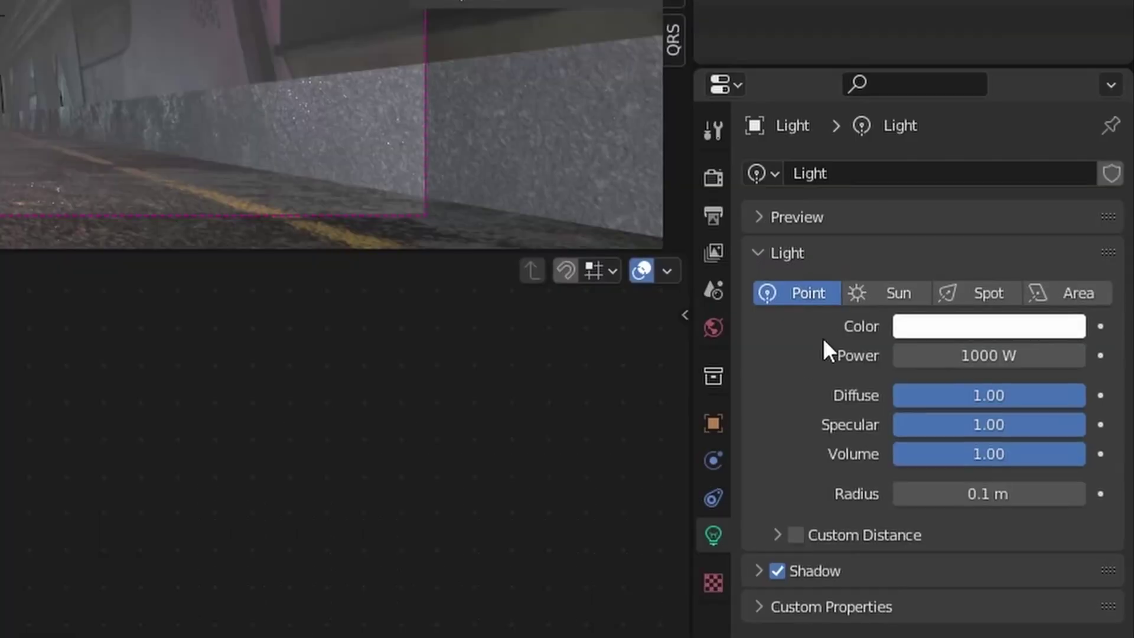
{"action": "left_click", "coordinate": [1028, 389]}
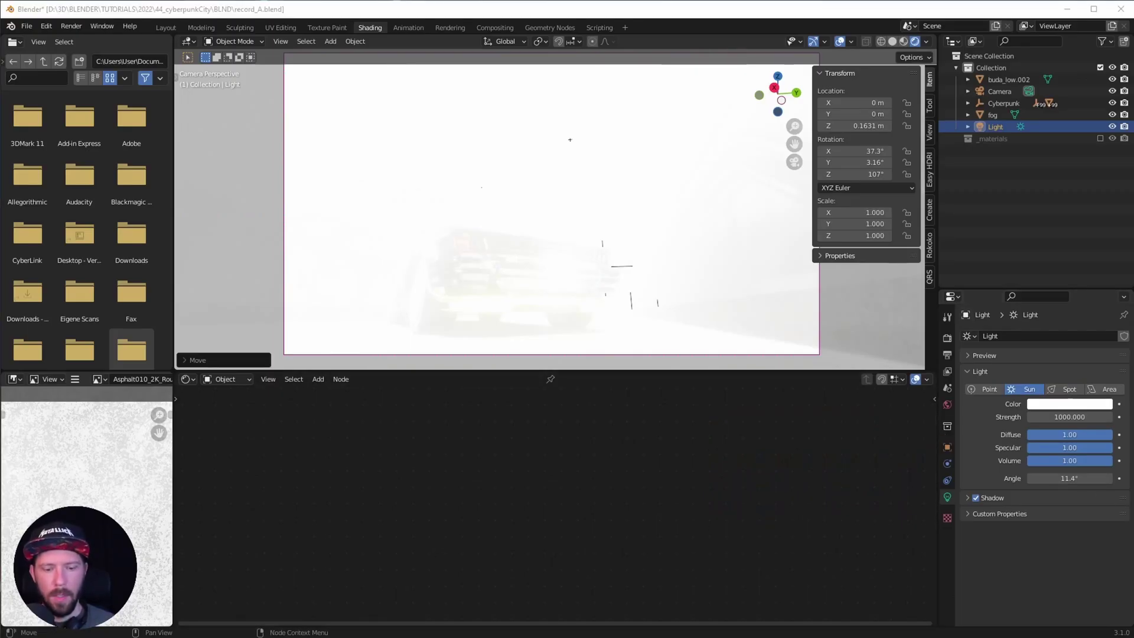
Step: Give the sun the blue colour 6A8FFF and strength 1
{"action": "left_click", "coordinate": [1065, 405]}
{"action": "left_click", "coordinate": [1090, 345]}
{"action": "left_click", "coordinate": [1048, 362]}
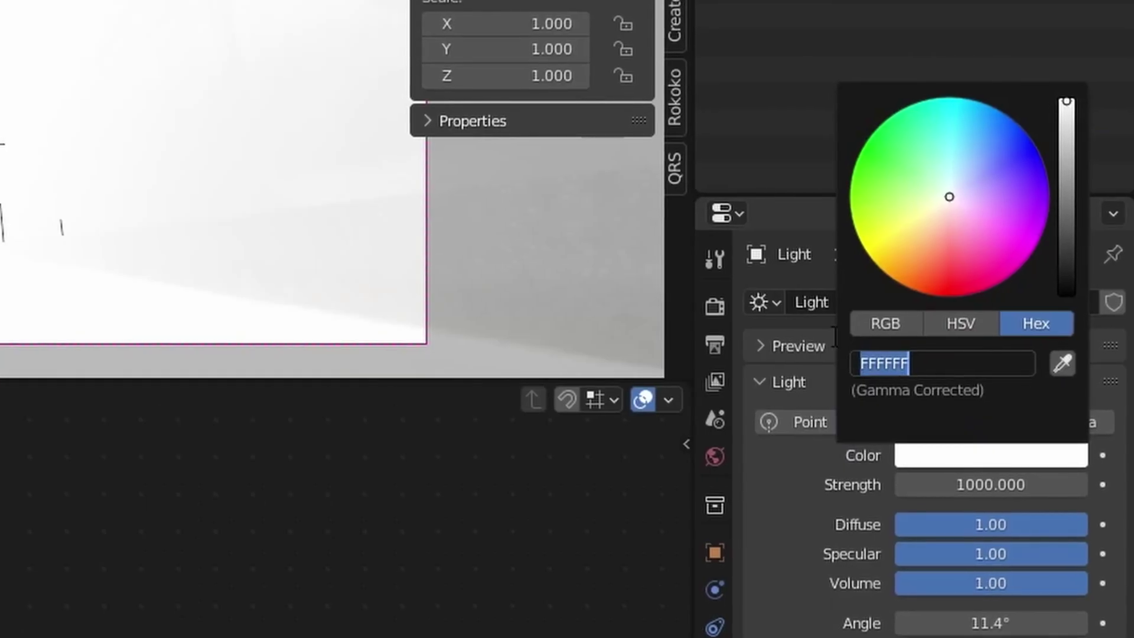
{"action": "type", "text": "6A8FFF"}
{"action": "key", "text": "Return"}
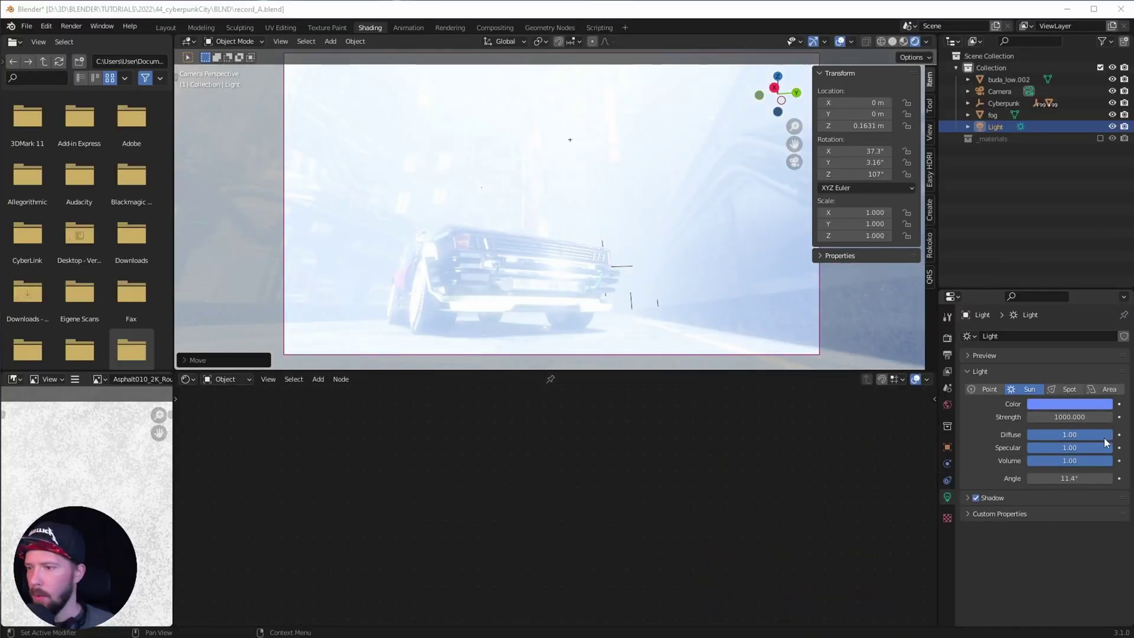
{"action": "left_click", "coordinate": [1087, 416]}
{"action": "type", "text": "1"}
{"action": "key", "text": "Return"}
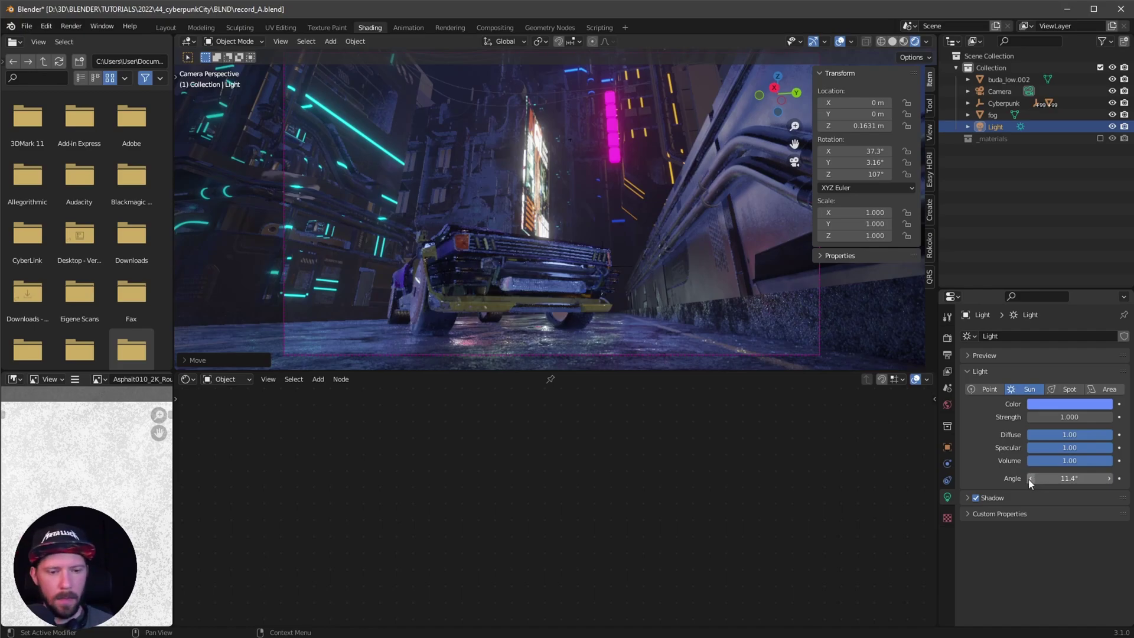
Step: Set the sun angle to 0° and enable contact shadows
{"action": "left_click", "coordinate": [1029, 479]}
{"action": "type", "text": "0"}
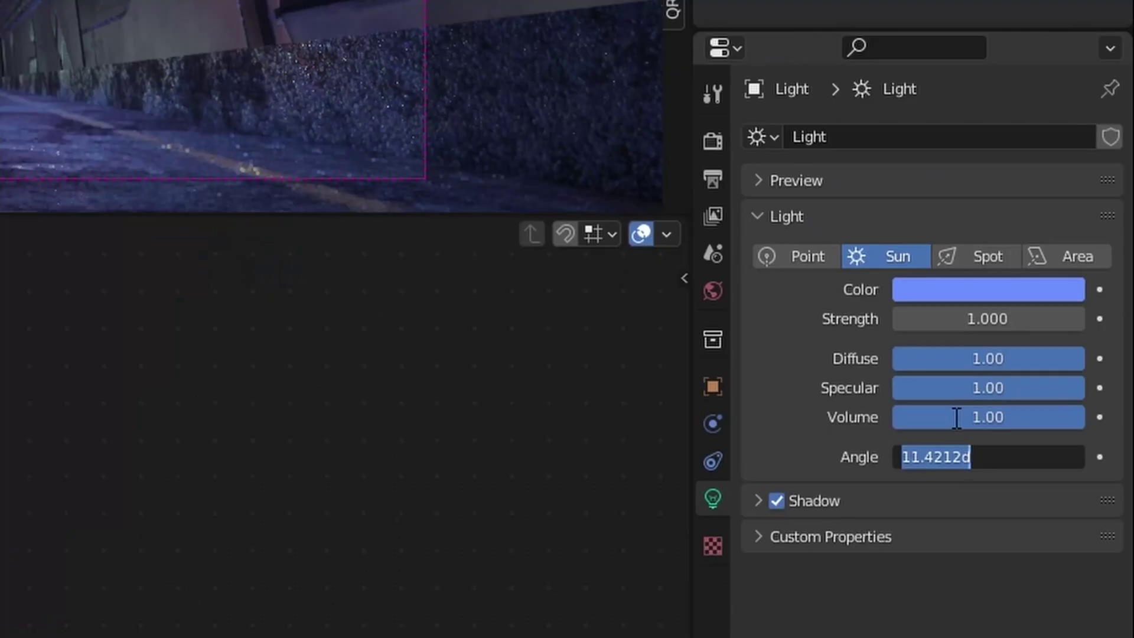
{"action": "key", "text": "Return"}
{"action": "left_click", "coordinate": [760, 502]}
{"action": "left_click", "coordinate": [777, 618]}
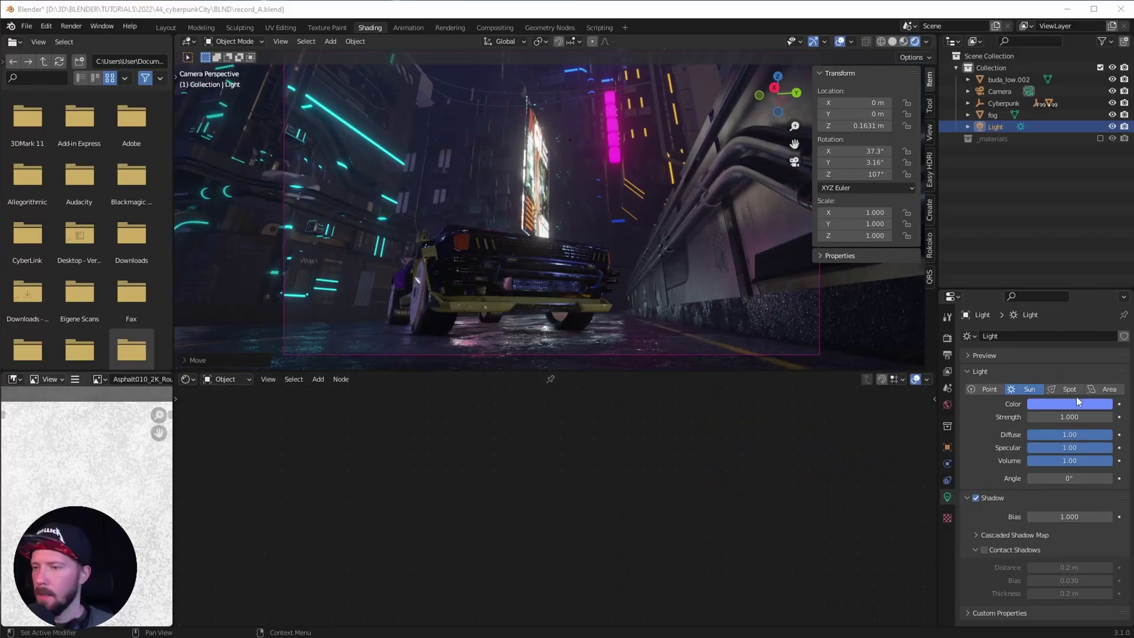
{"action": "left_click", "coordinate": [796, 458]}
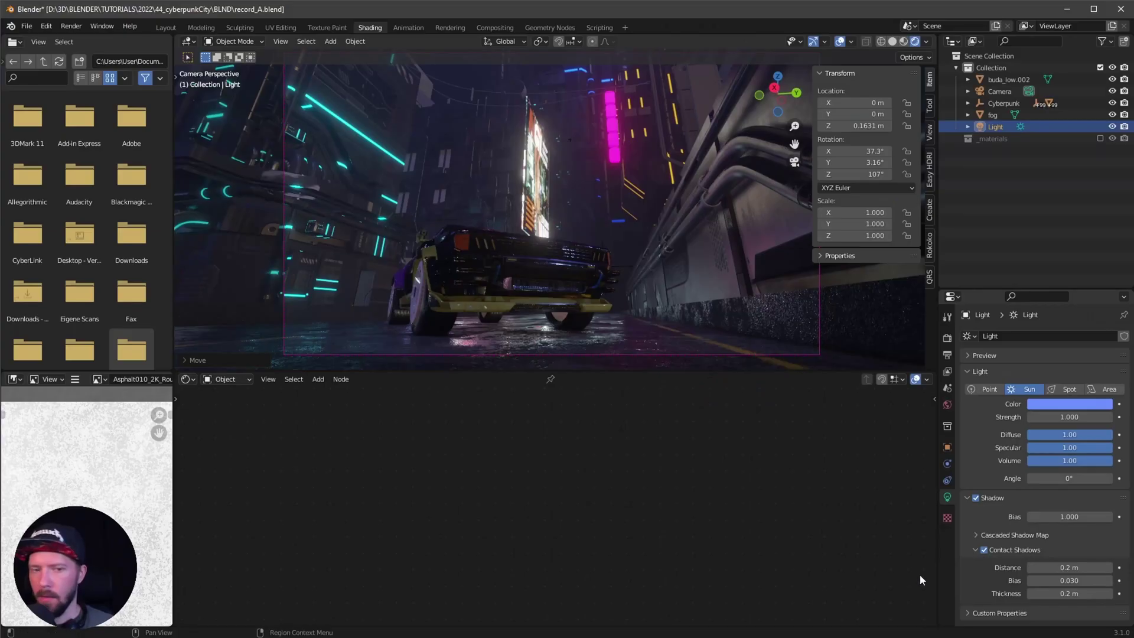
Step: Rotate the sun light to X -64.6°, Y -28.8°, Z -454°
{"action": "left_click", "coordinate": [948, 448]}
{"action": "left_click", "coordinate": [1065, 411]}
{"action": "type", "text": "-64.6"}
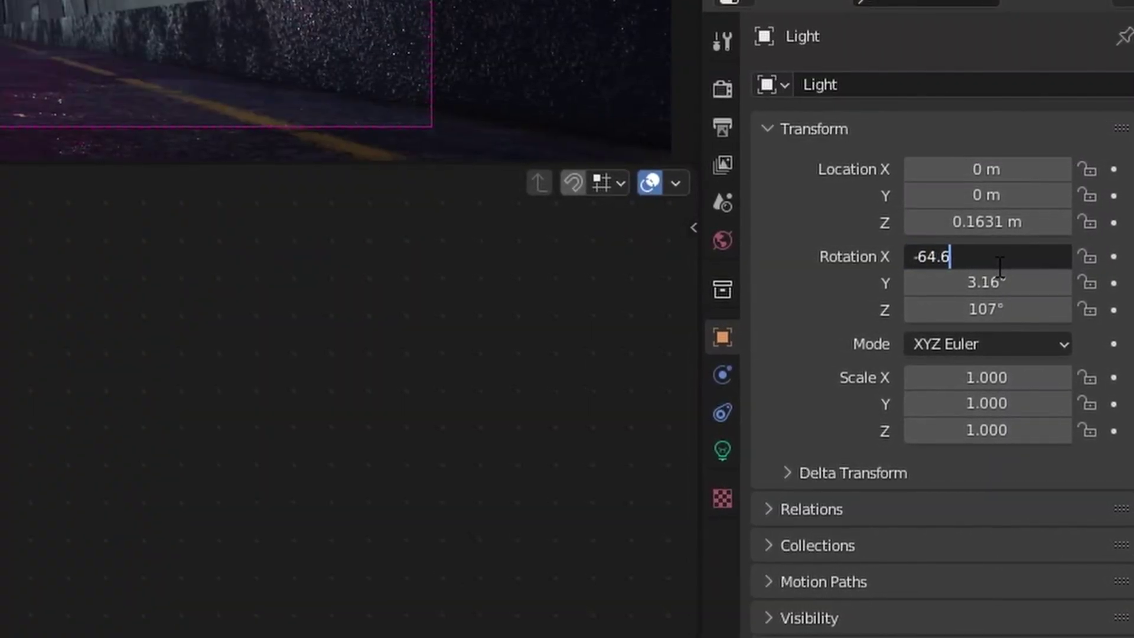
{"action": "key", "text": "Tab"}
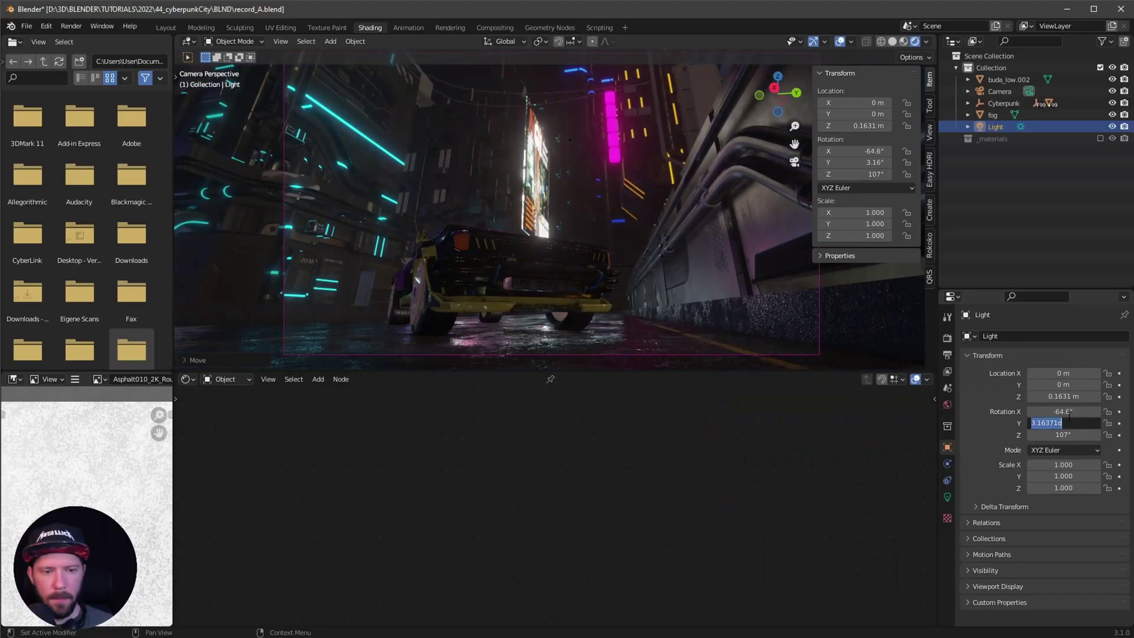
{"action": "key", "text": "BackSpace"}
{"action": "type", "text": "-28.8"}
{"action": "key", "text": "Tab"}
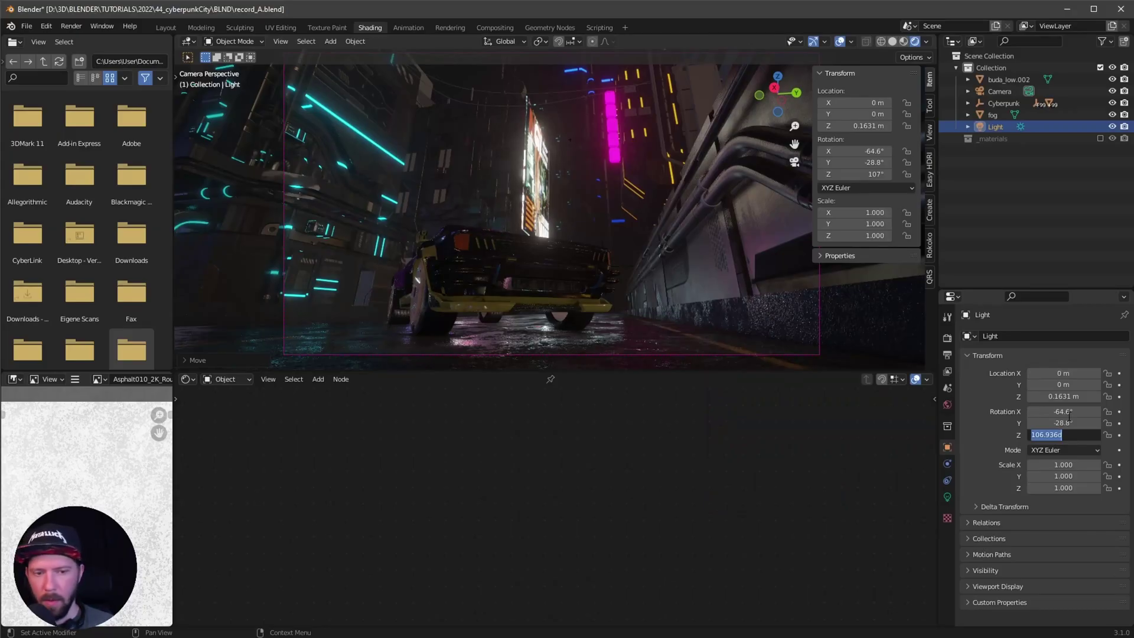
{"action": "type", "text": "-4"}
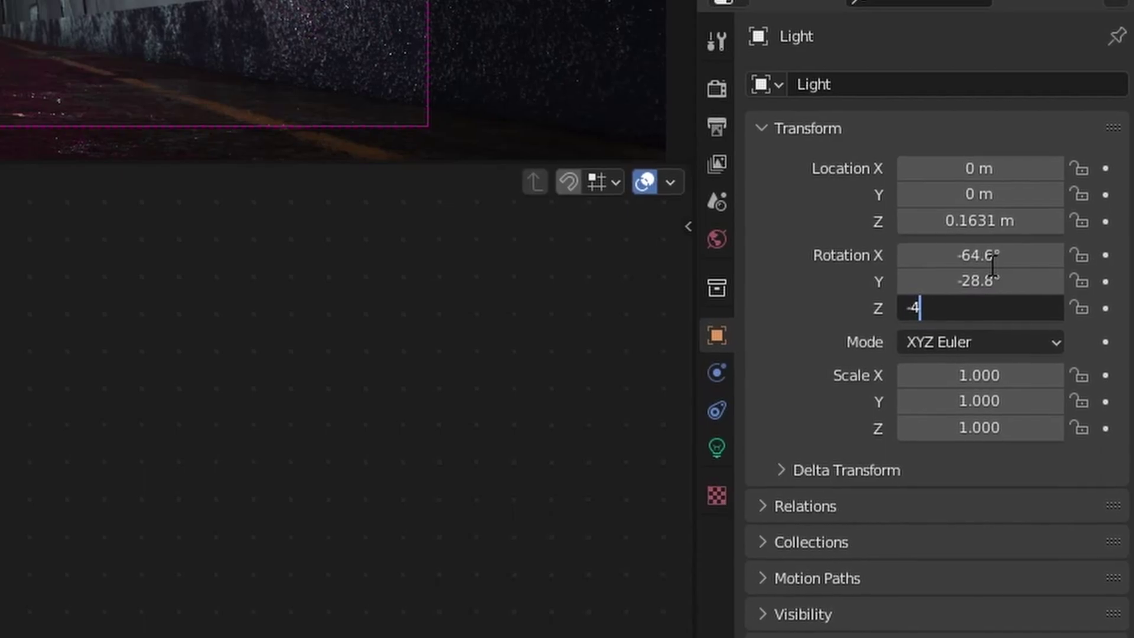
{"action": "type", "text": "54"}
{"action": "key", "text": "Return"}
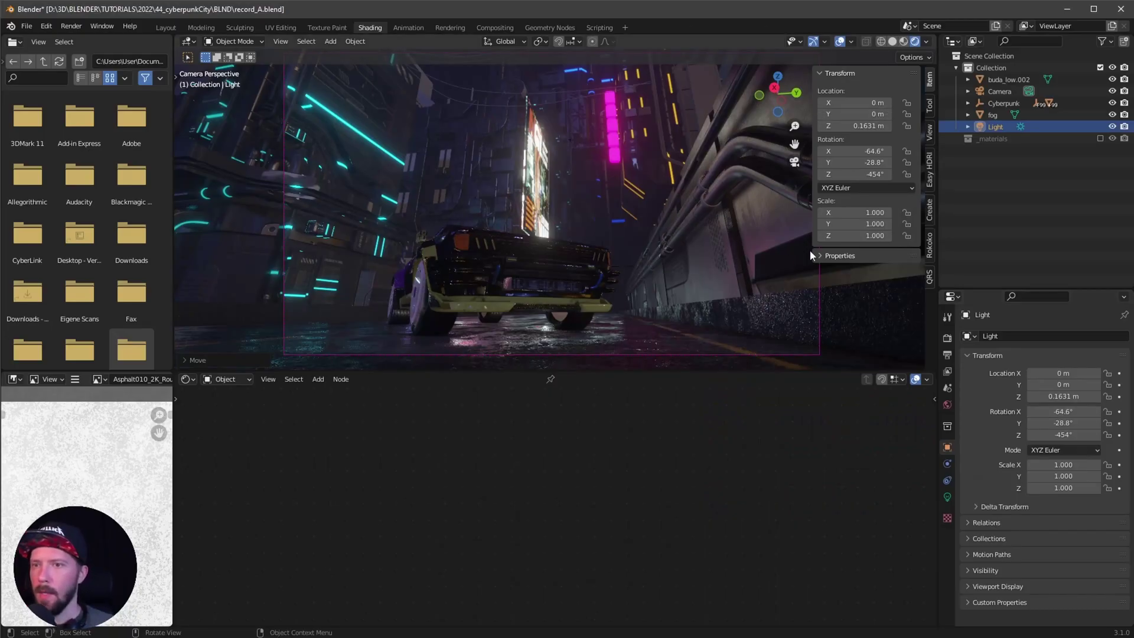
{"action": "left_click", "coordinate": [1113, 126]}
{"action": "left_click", "coordinate": [1113, 126]}
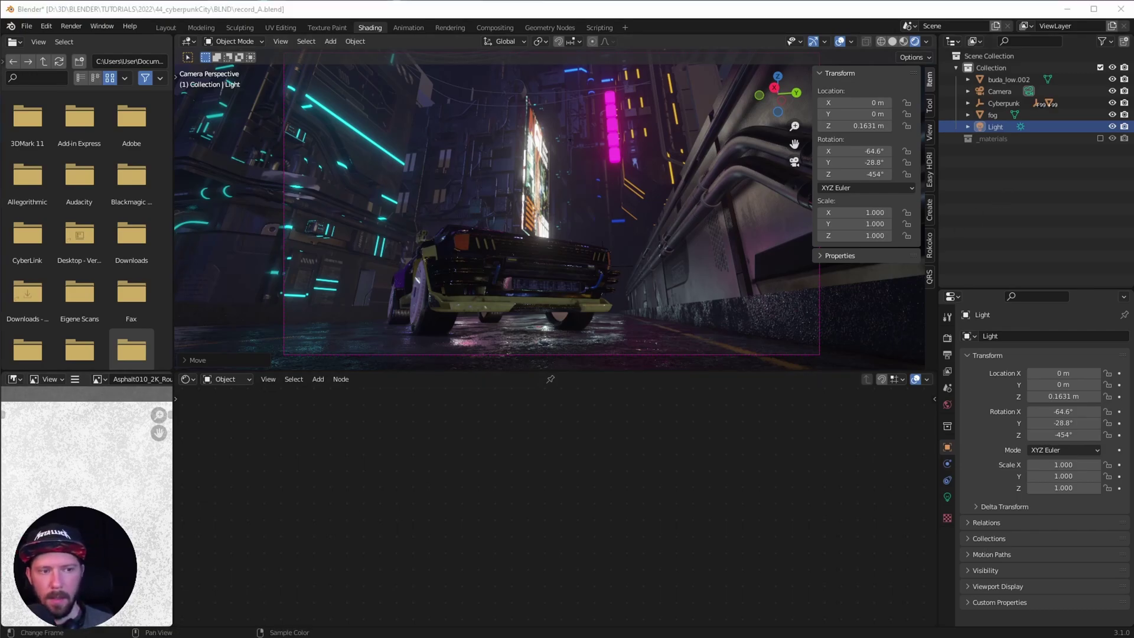
Step: Switch to the Layout workspace showing the camera view in rendered shading
{"action": "left_click", "coordinate": [1029, 195]}
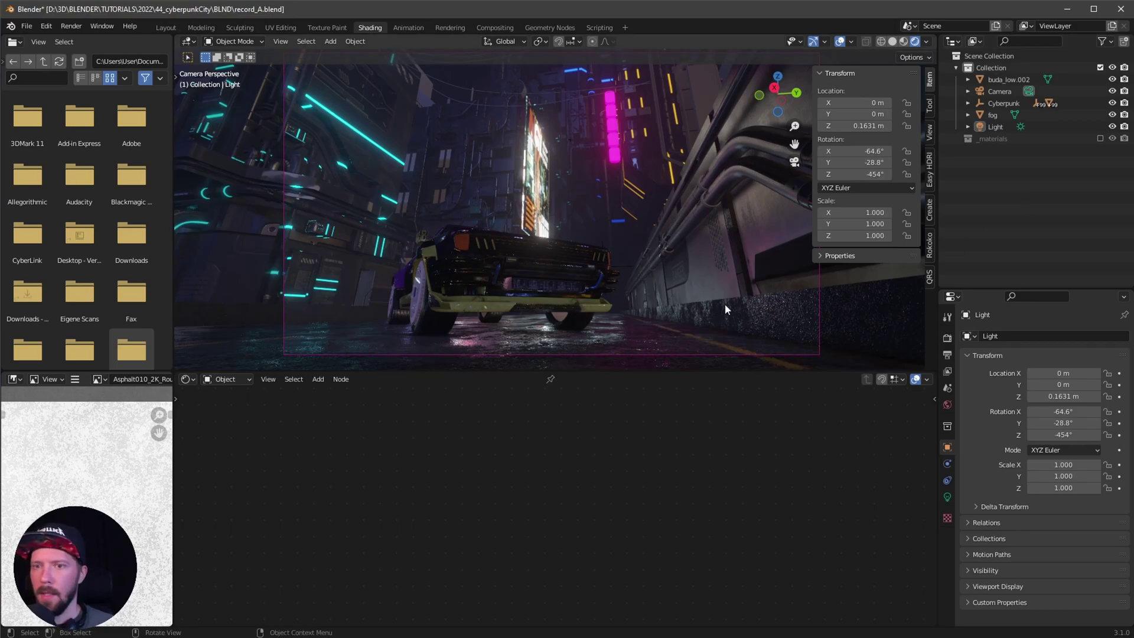
{"action": "left_click", "coordinate": [166, 28]}
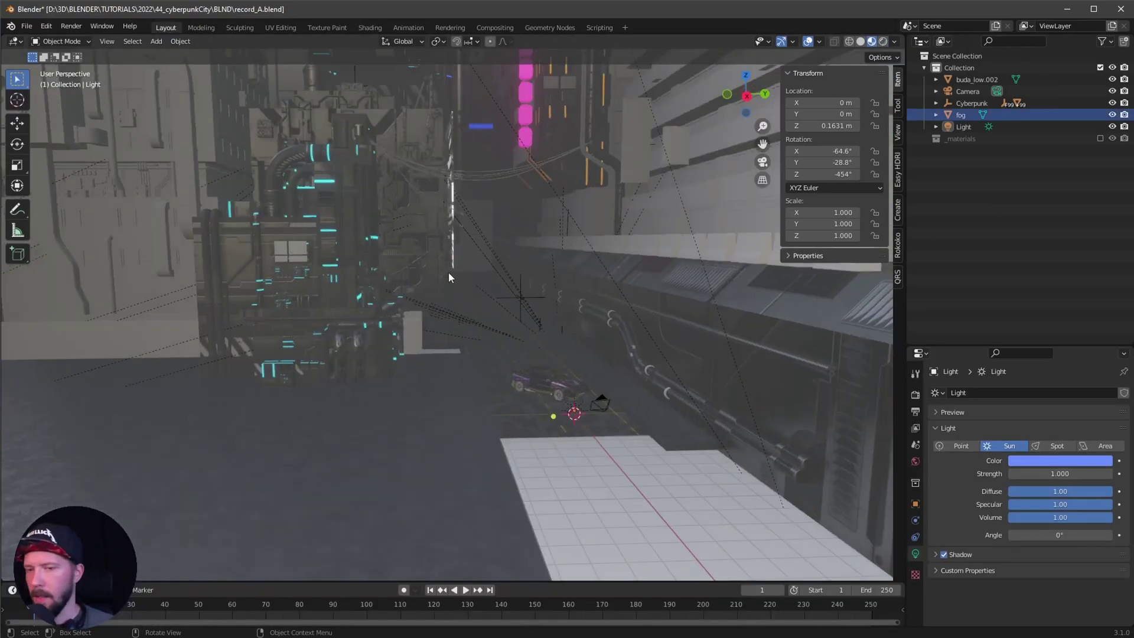
{"action": "key", "text": "KP_0"}
{"action": "key", "text": "z"}
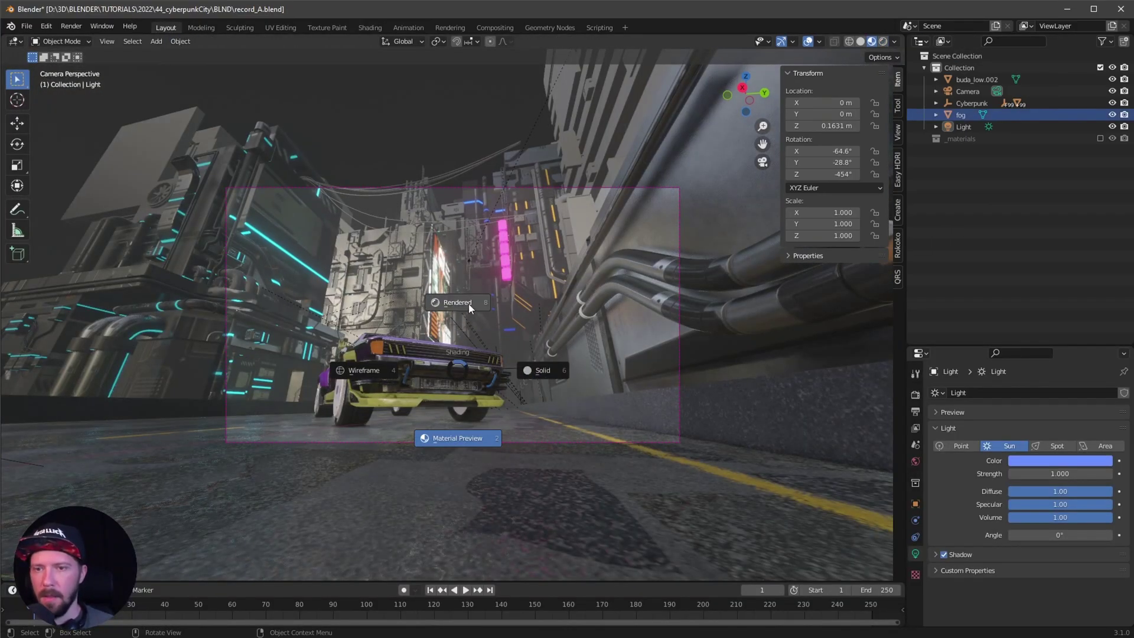
{"action": "left_click", "coordinate": [468, 303]}
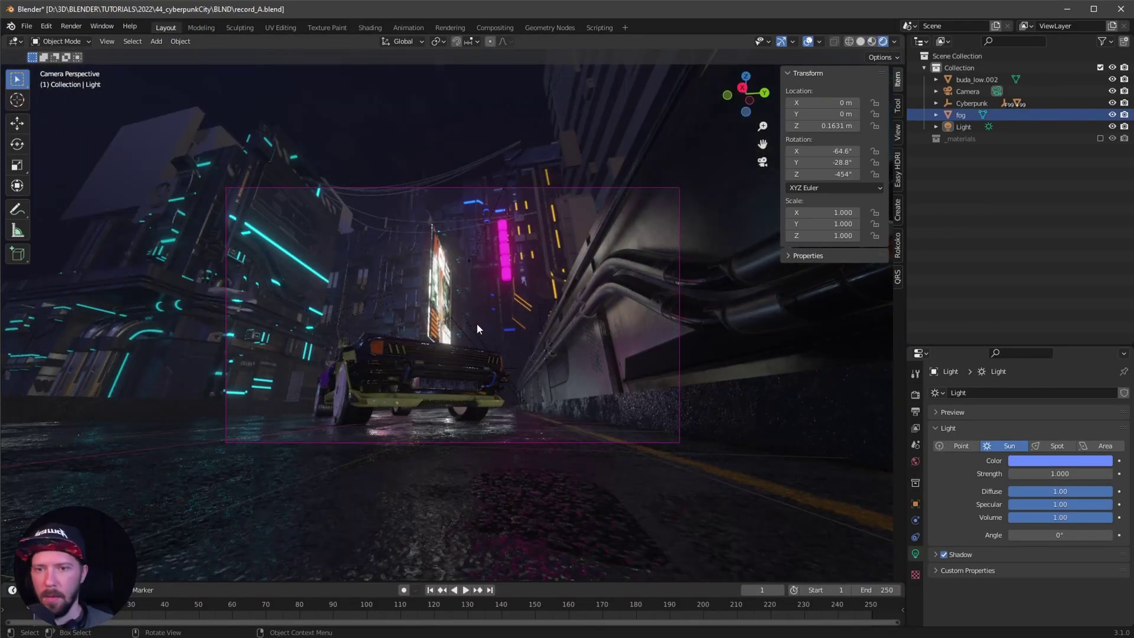
Step: Move the Light object into a new _LIGHTS collection
{"action": "left_click", "coordinate": [964, 127]}
{"action": "key", "text": "m"}
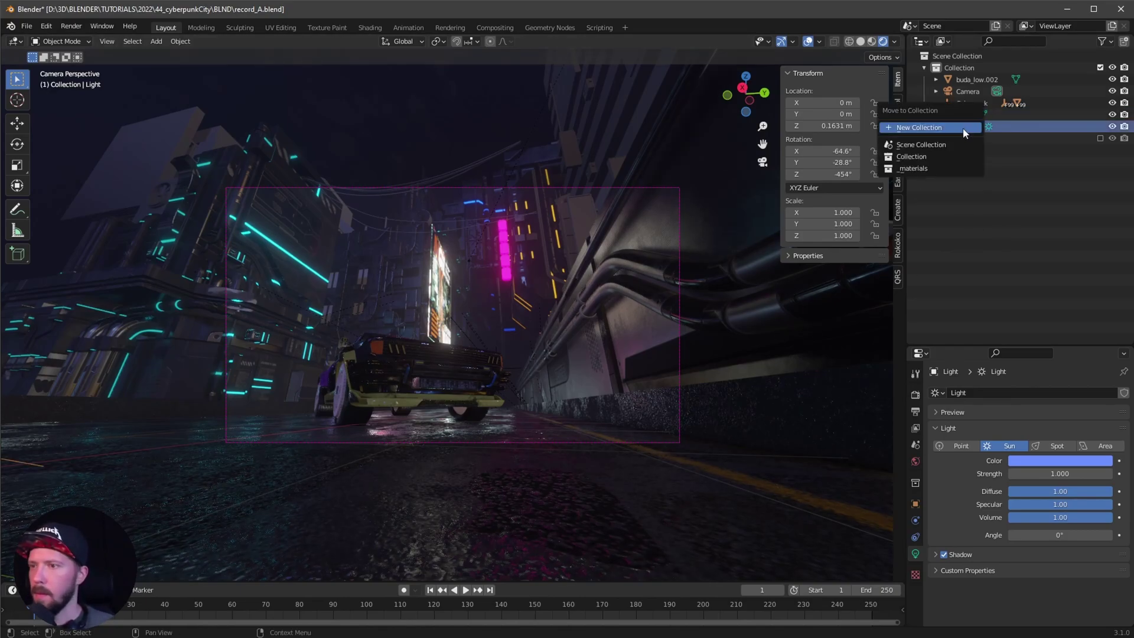
{"action": "left_click", "coordinate": [964, 133]}
{"action": "type", "text": "LIGHTS"}
{"action": "key", "text": "Return"}
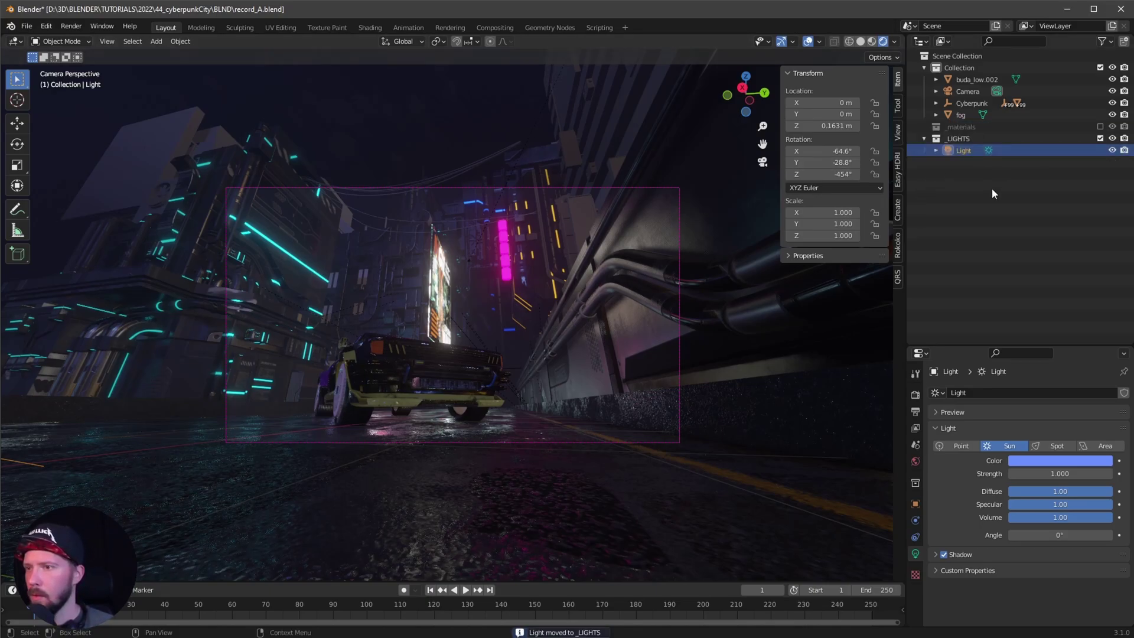
{"action": "left_click", "coordinate": [969, 216]}
Step: Add an area light and set its colour to orange FF9000
{"action": "key", "text": "shift+a"}
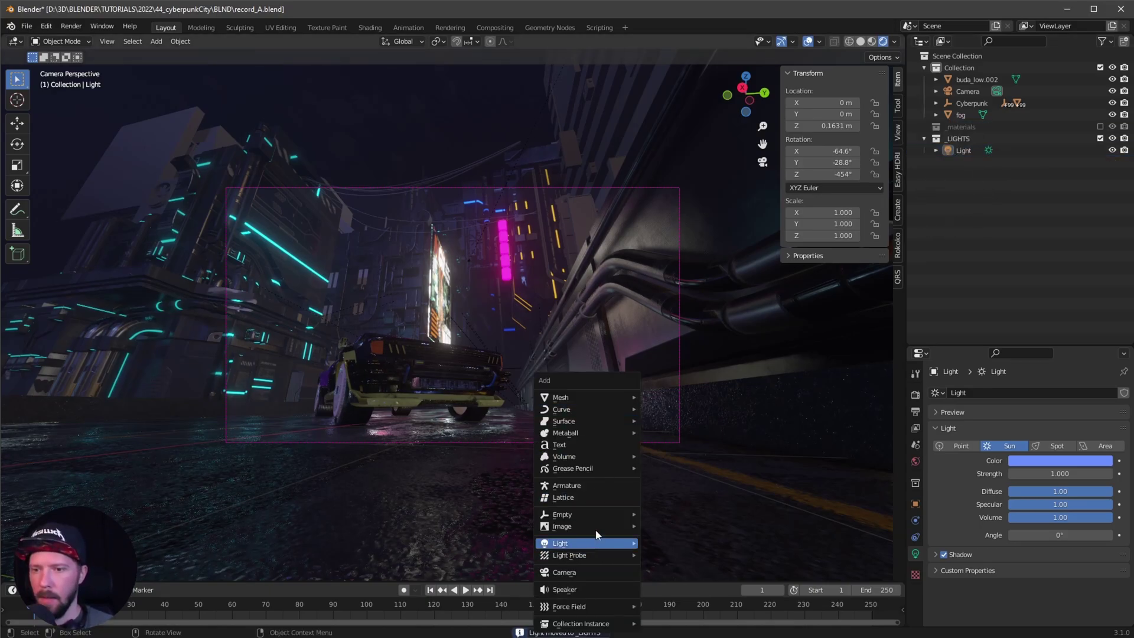
{"action": "mouse_move", "coordinate": [617, 543]}
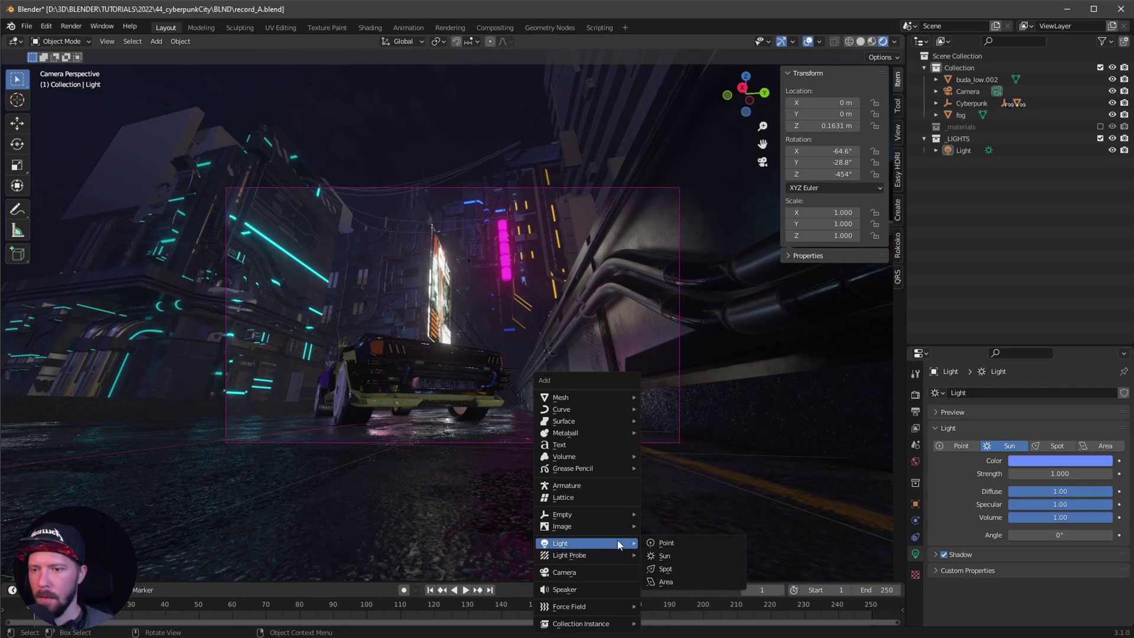
{"action": "left_click", "coordinate": [679, 580]}
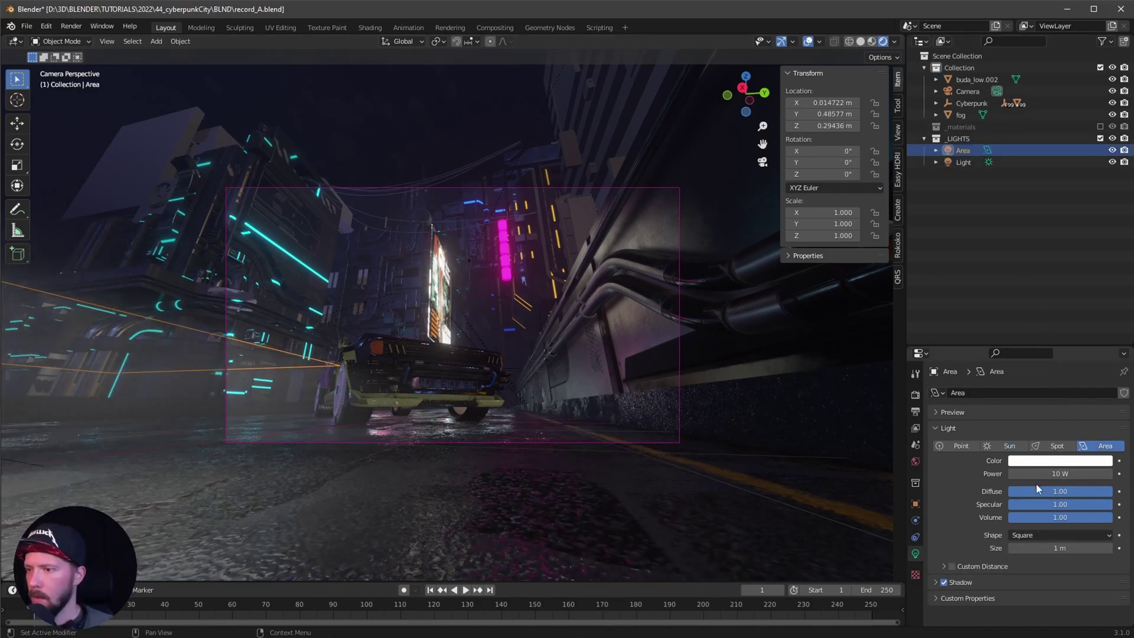
{"action": "left_click", "coordinate": [1061, 464]}
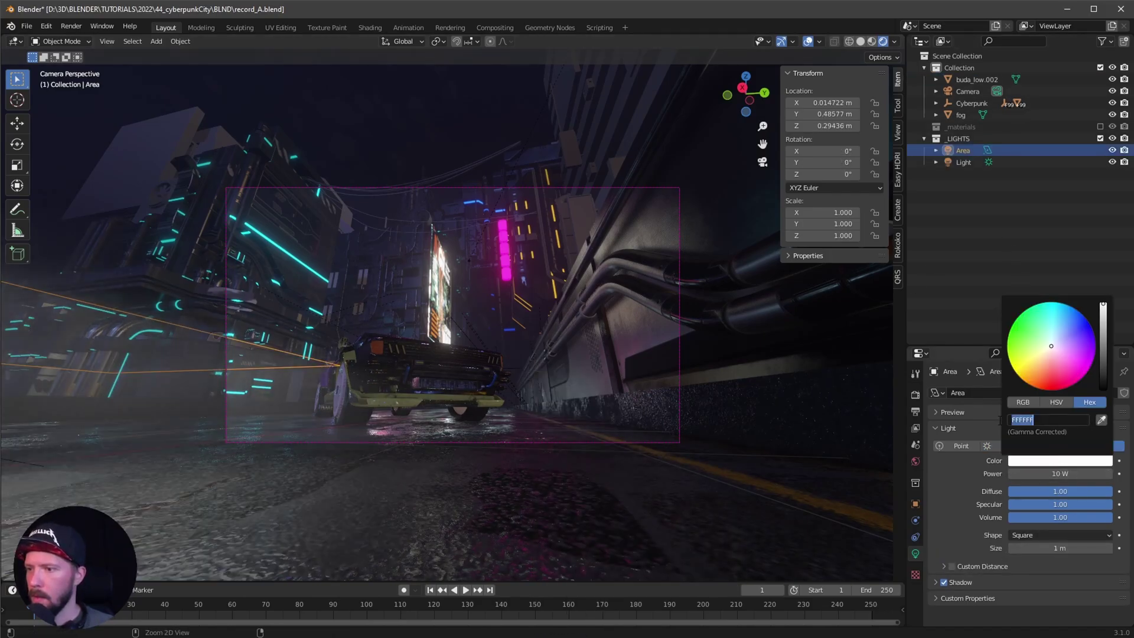
{"action": "type", "text": "FF9000"}
{"action": "key", "text": "Return"}
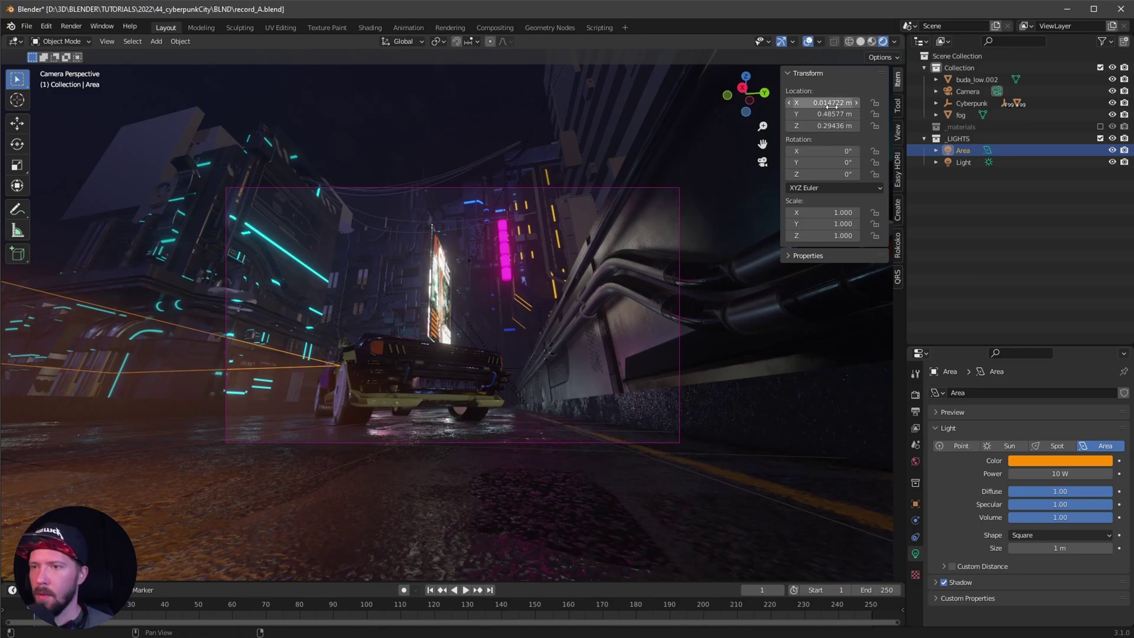
Step: Place the area light at location -18, -16, 4.8 m
{"action": "left_click", "coordinate": [830, 103]}
{"action": "type", "text": "-18"}
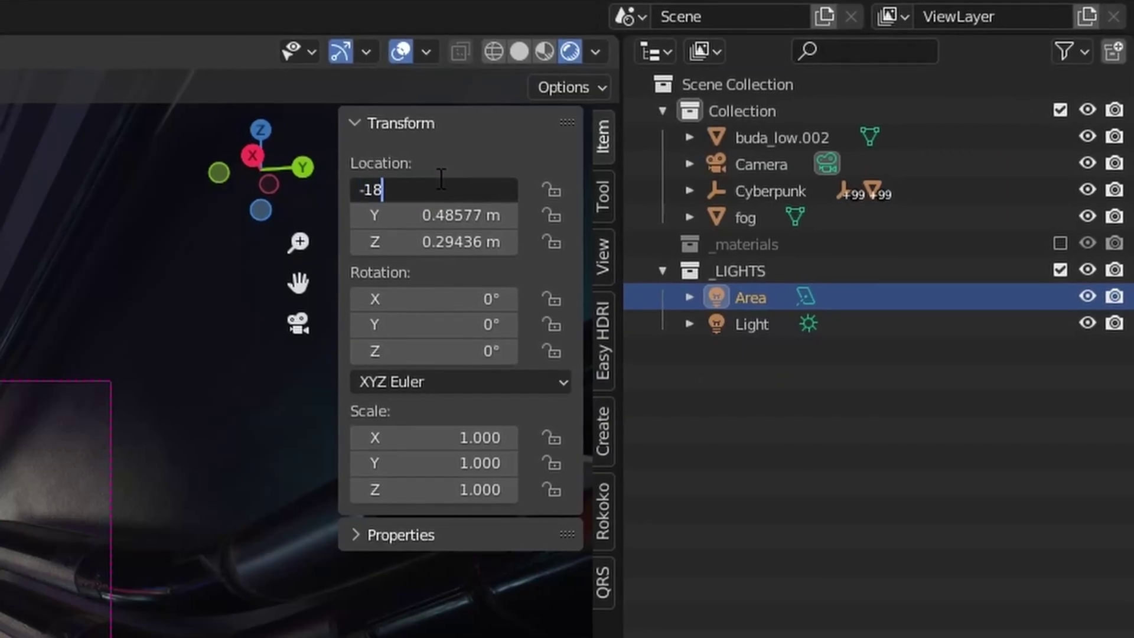
{"action": "key", "text": "Tab"}
{"action": "type", "text": "-16"}
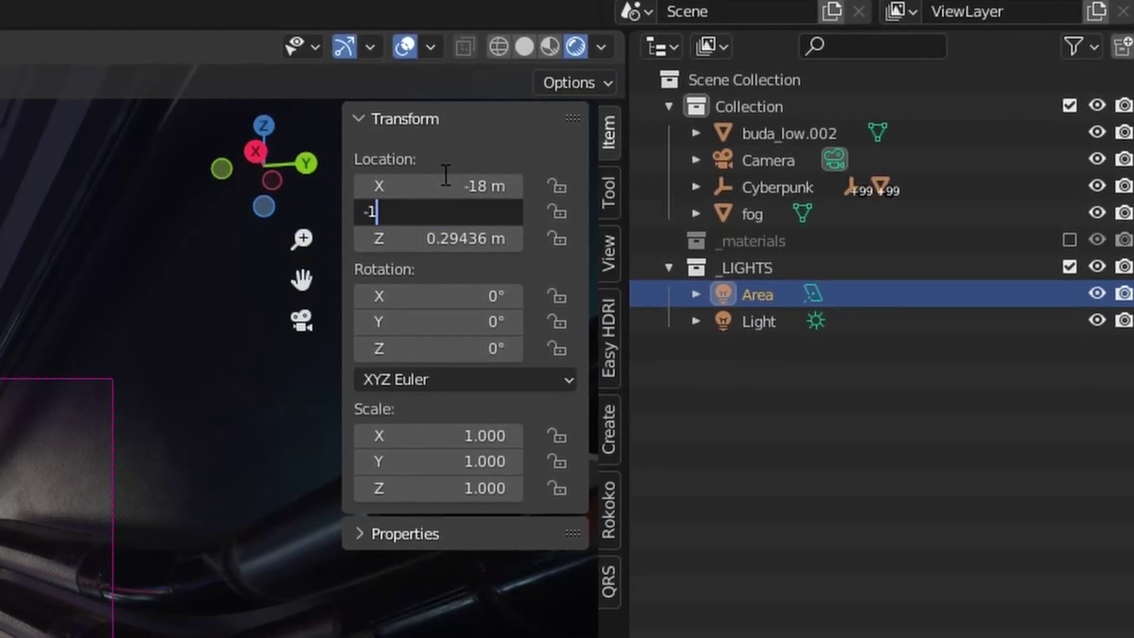
{"action": "key", "text": "Tab"}
{"action": "type", "text": "4.8"}
{"action": "key", "text": "Return"}
Step: Frame the area light, set its Y rotation to -180°, and return to the camera view
{"action": "key", "text": "KP_Decimal"}
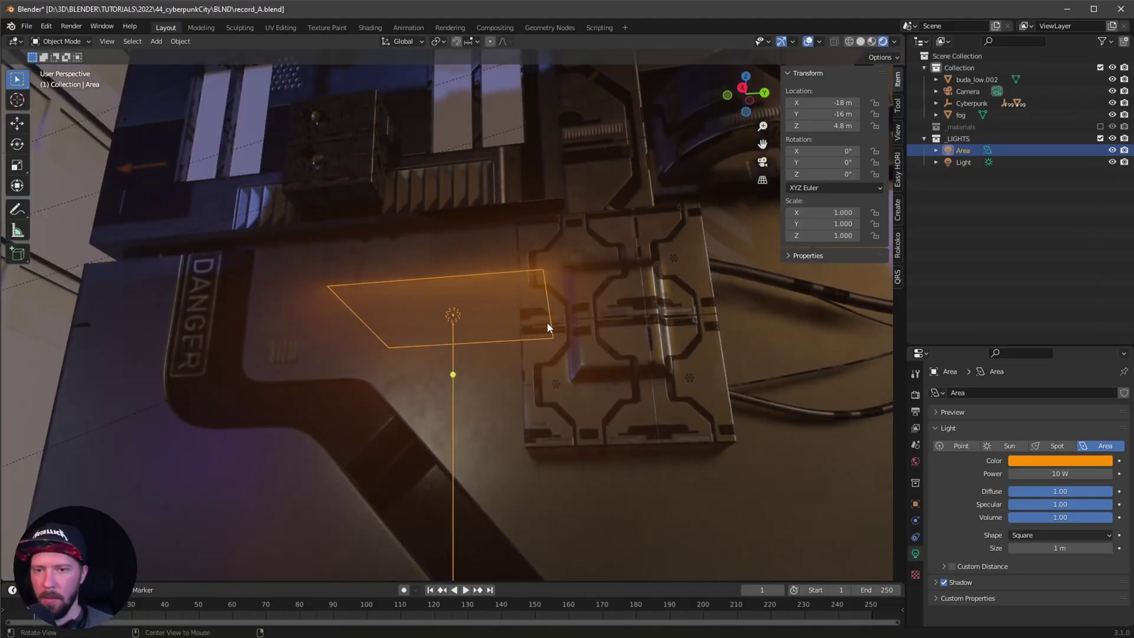
{"action": "scroll", "coordinate": [523, 370], "scroll_direction": "up", "scroll_amount": 5}
{"action": "middle_click_drag", "start_coordinate": [636, 376], "coordinate": [539, 431]}
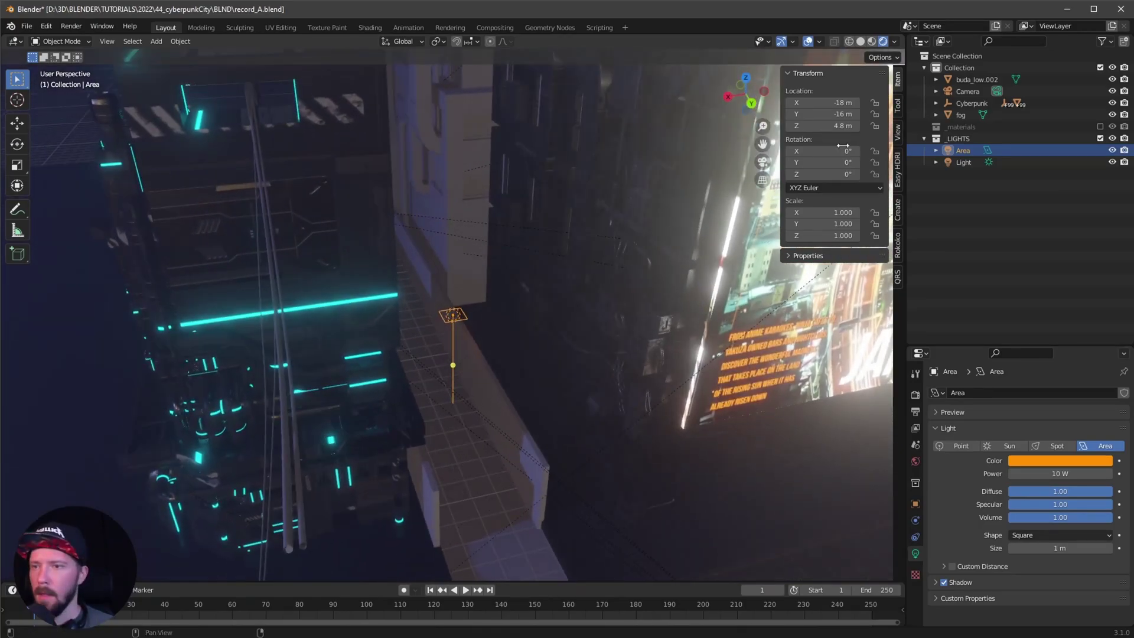
{"action": "type", "text": "-180"}
{"action": "key", "text": "Return"}
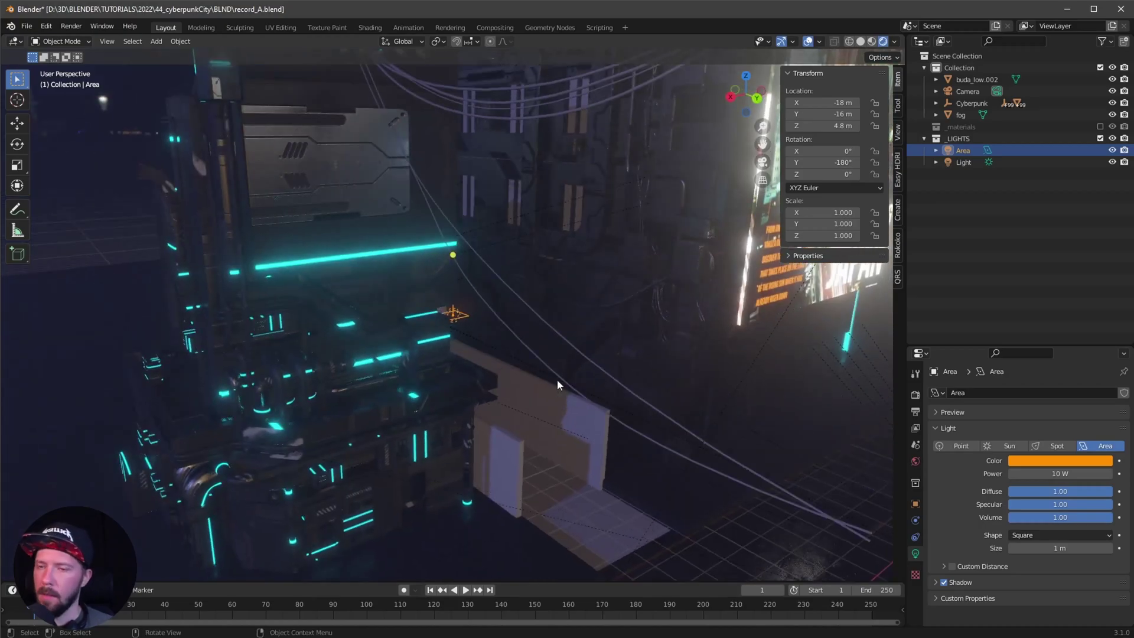
{"action": "key", "text": "KP_0"}
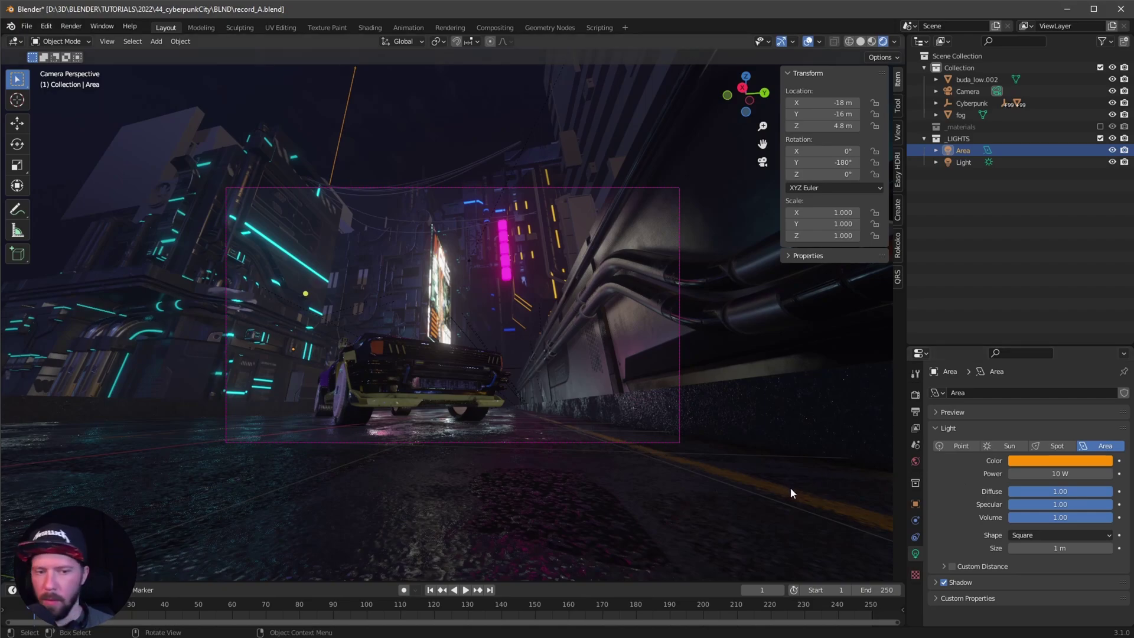
Step: Set the area light's power to 10000 W and size to 5 m
{"action": "left_click", "coordinate": [1081, 473]}
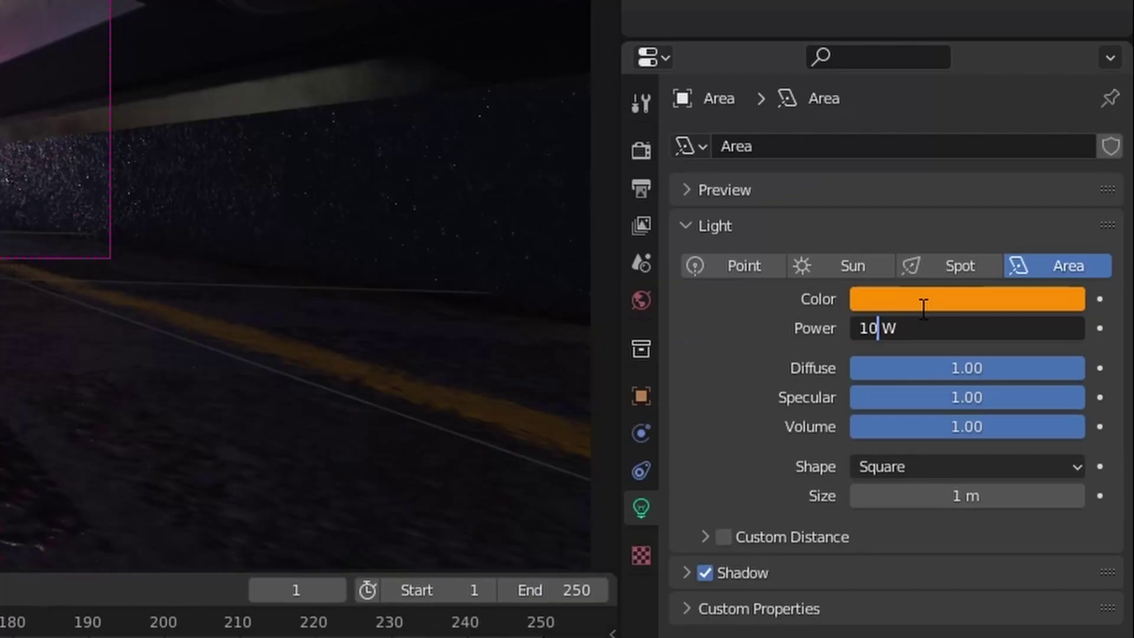
{"action": "type", "text": "00"}
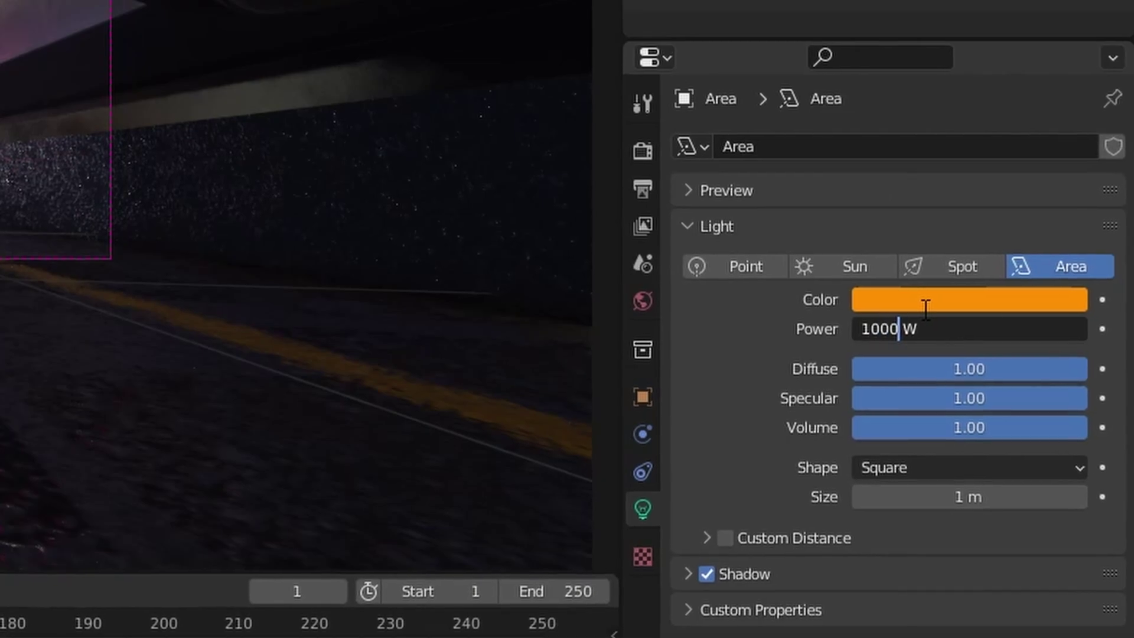
{"action": "type", "text": "0"}
{"action": "key", "text": "Return"}
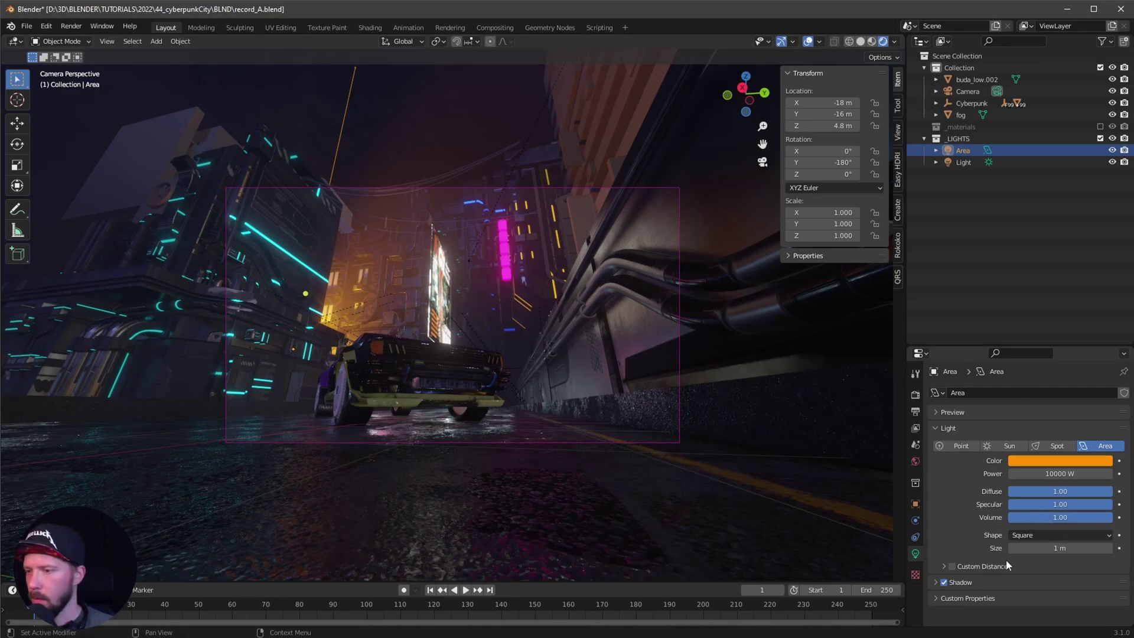
{"action": "type", "text": "5"}
{"action": "key", "text": "Return"}
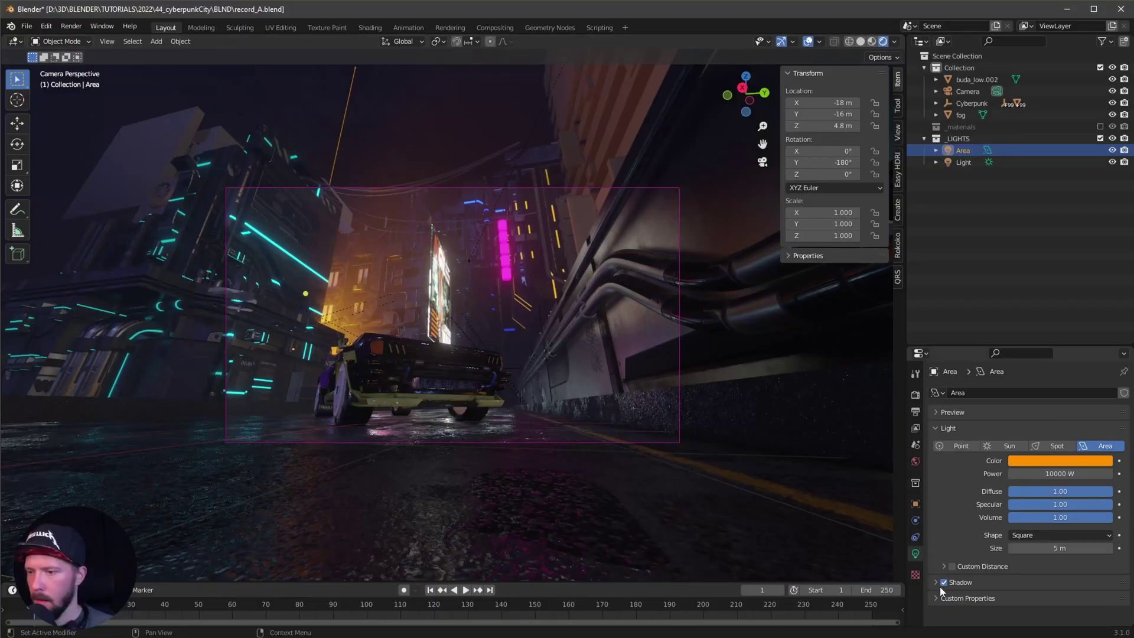
Step: Enable contact shadows for the area light and hide the viewport overlays
{"action": "left_click", "coordinate": [937, 582]}
{"action": "scroll", "coordinate": [939, 572], "scroll_direction": "down", "scroll_amount": 3}
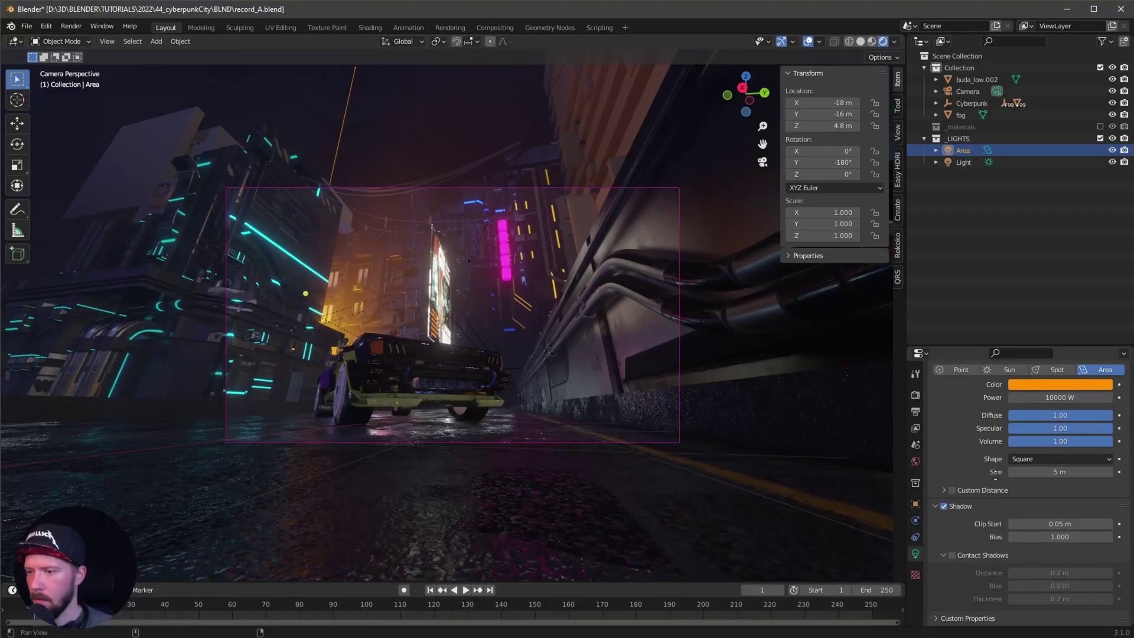
{"action": "left_click", "coordinate": [951, 554]}
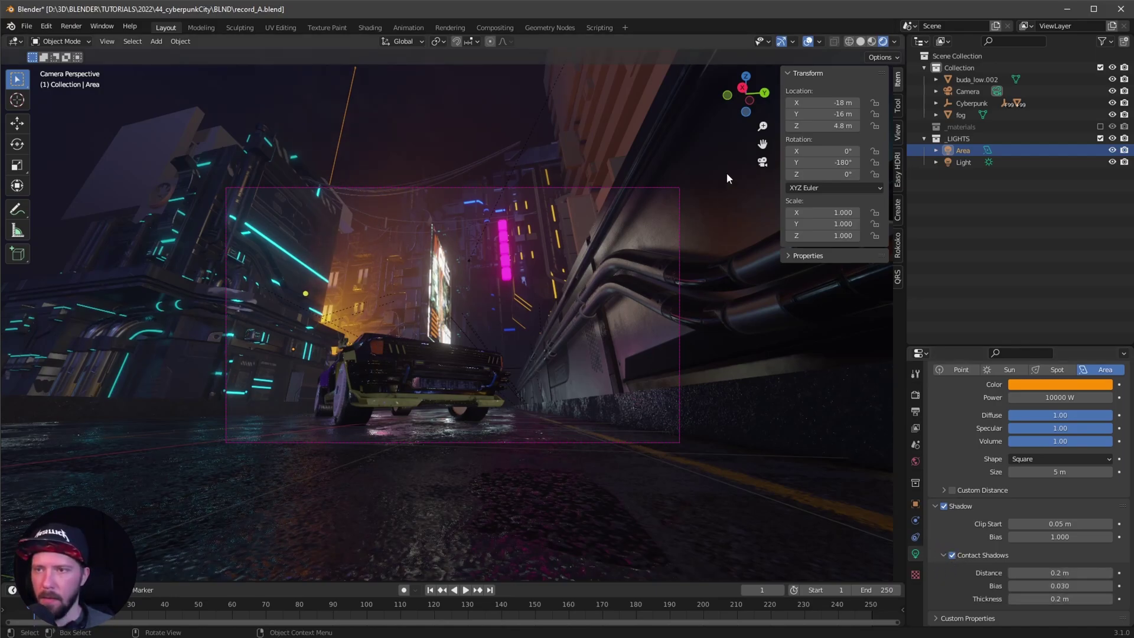
{"action": "left_click", "coordinate": [806, 42]}
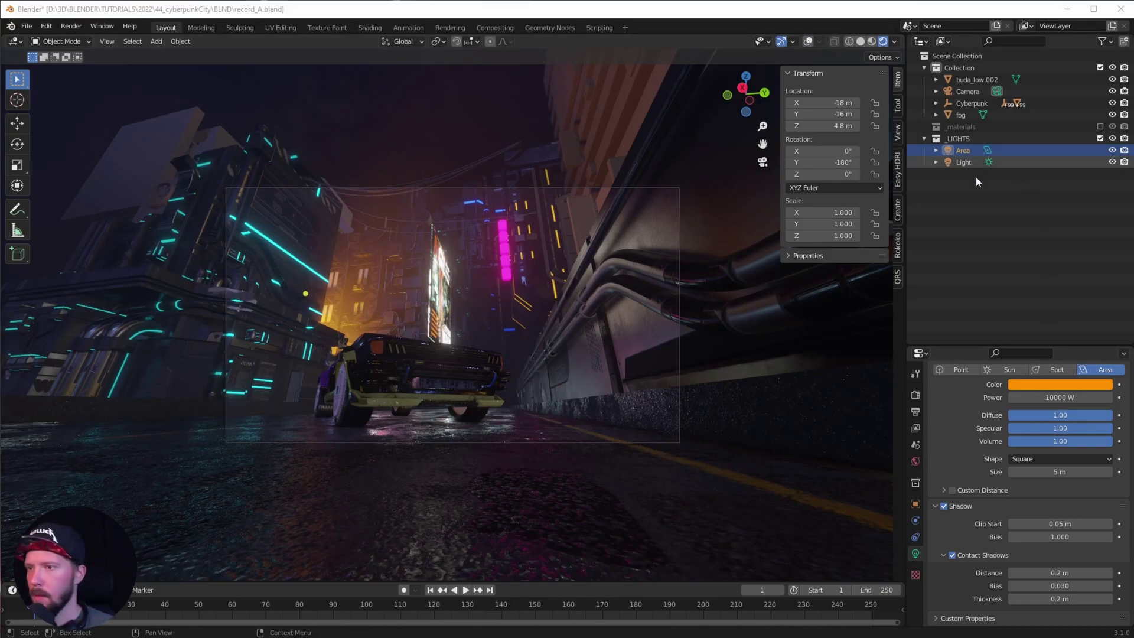
Step: Duplicate the orange area light in place and make the copy pale cyan BFF6F2
{"action": "key", "text": "shift+d"}
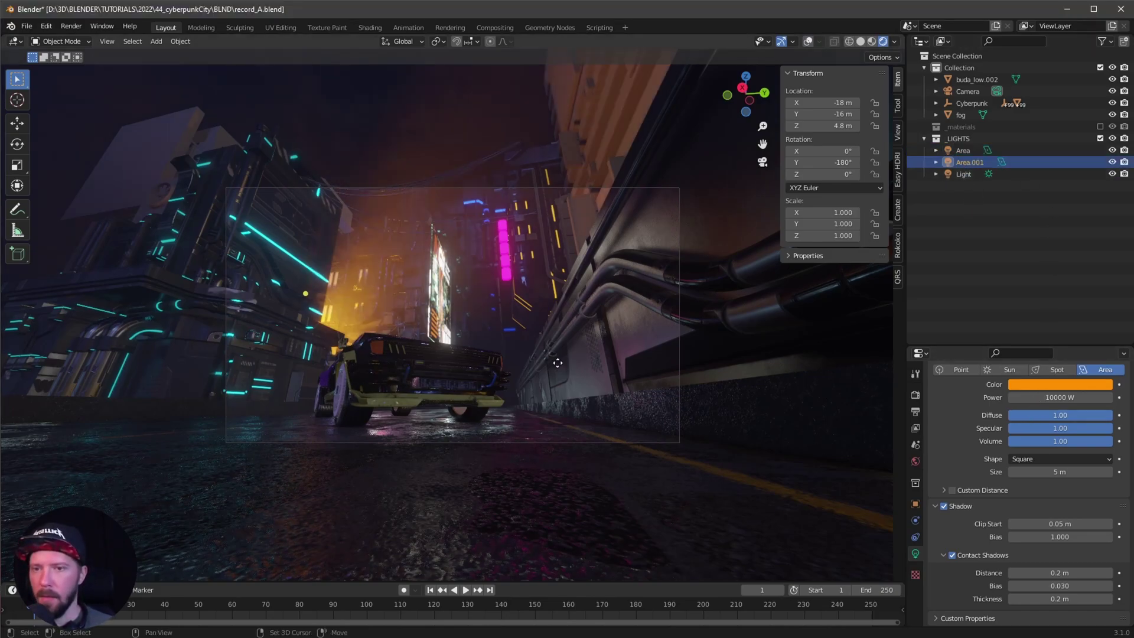
{"action": "right_click", "coordinate": [558, 363]}
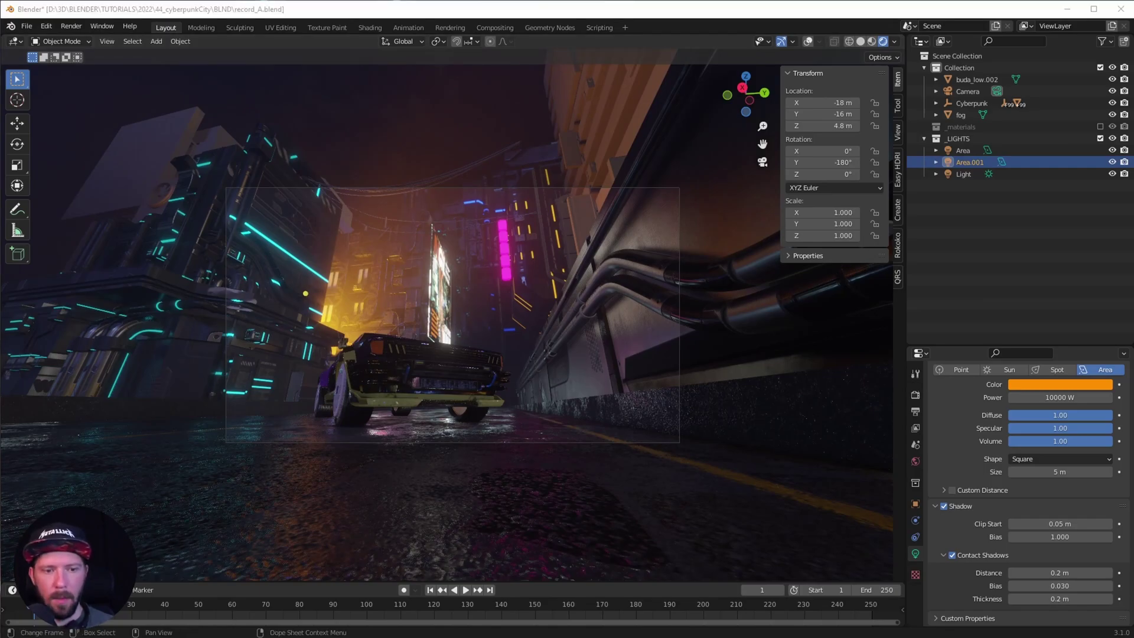
{"action": "left_click", "coordinate": [1039, 387]}
{"action": "left_click", "coordinate": [1054, 345]}
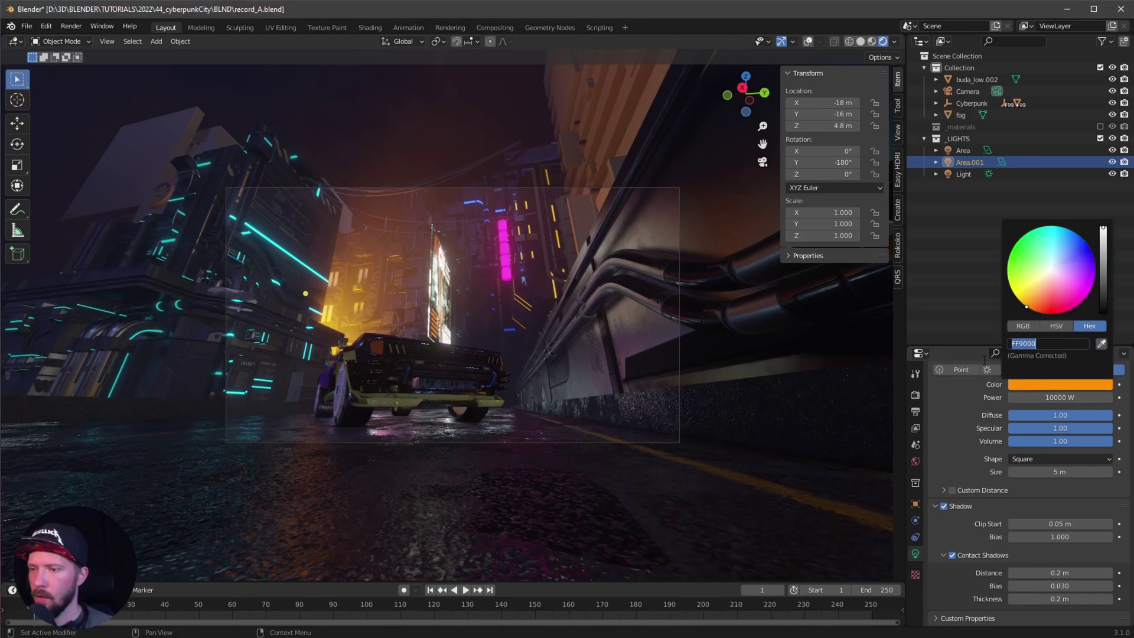
{"action": "type", "text": "BFF6F2"}
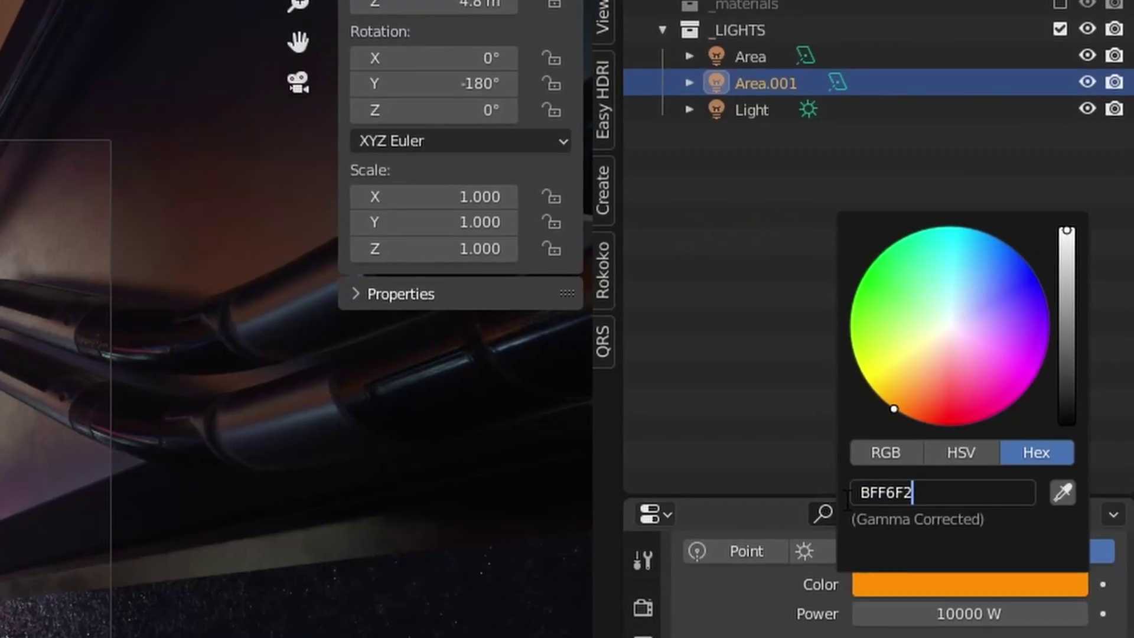
{"action": "key", "text": "Return"}
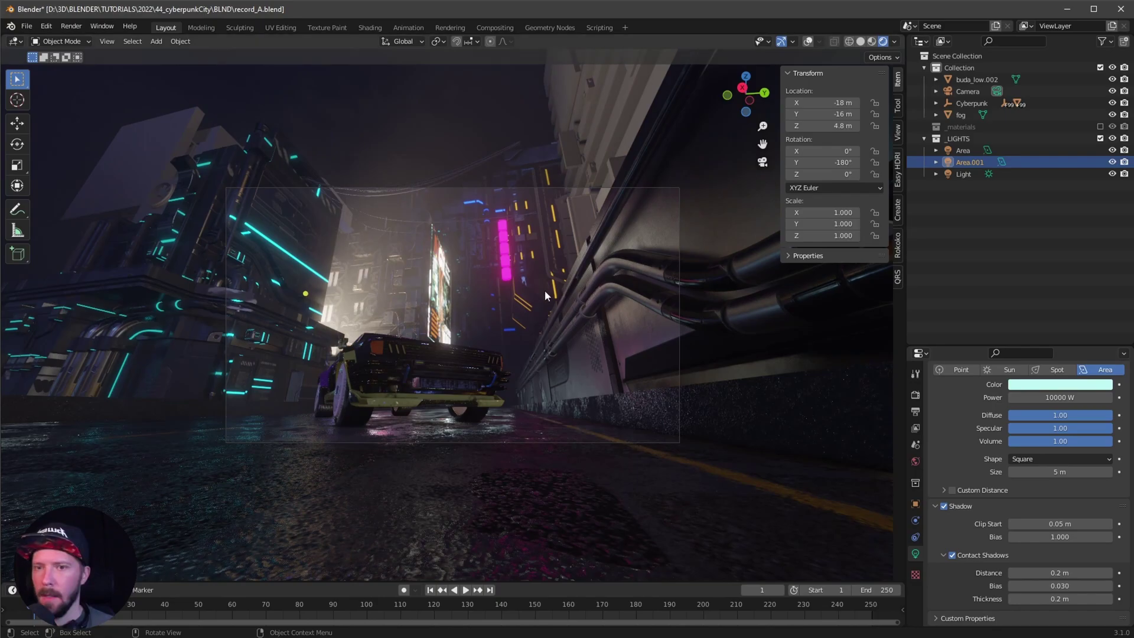
Step: Move Area.001 to X -36, Y -14.5, Z 4.6 m and return to the camera view
{"action": "left_click", "coordinate": [826, 103]}
{"action": "key", "text": "BackSpace"}
{"action": "type", "text": "-36"}
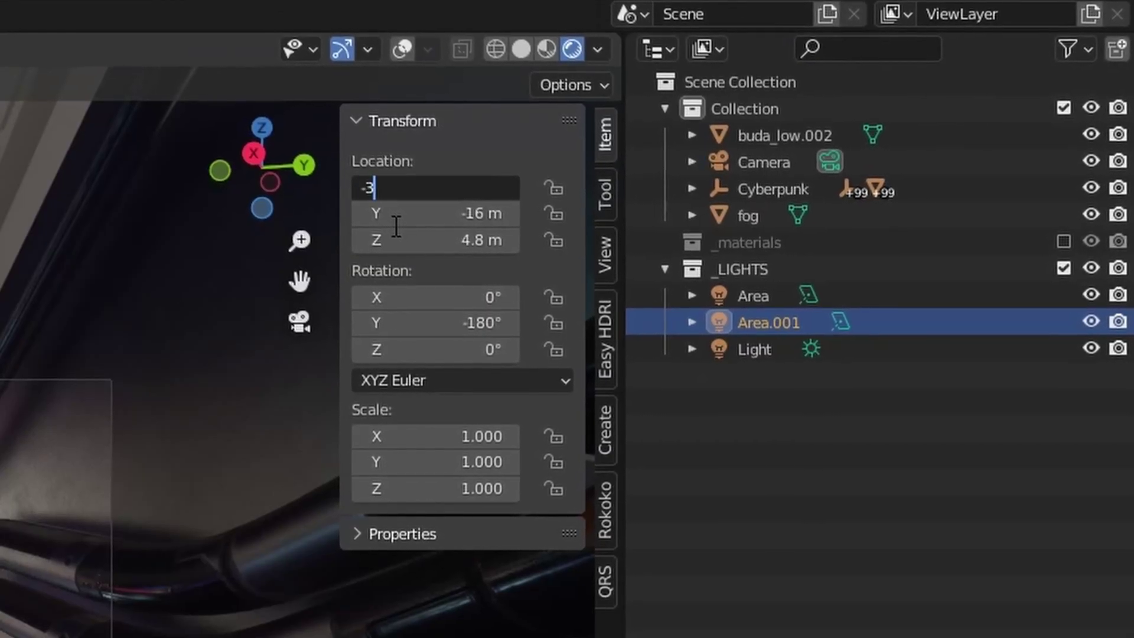
{"action": "key", "text": "Tab"}
{"action": "key", "text": "BackSpace"}
{"action": "type", "text": "-14"}
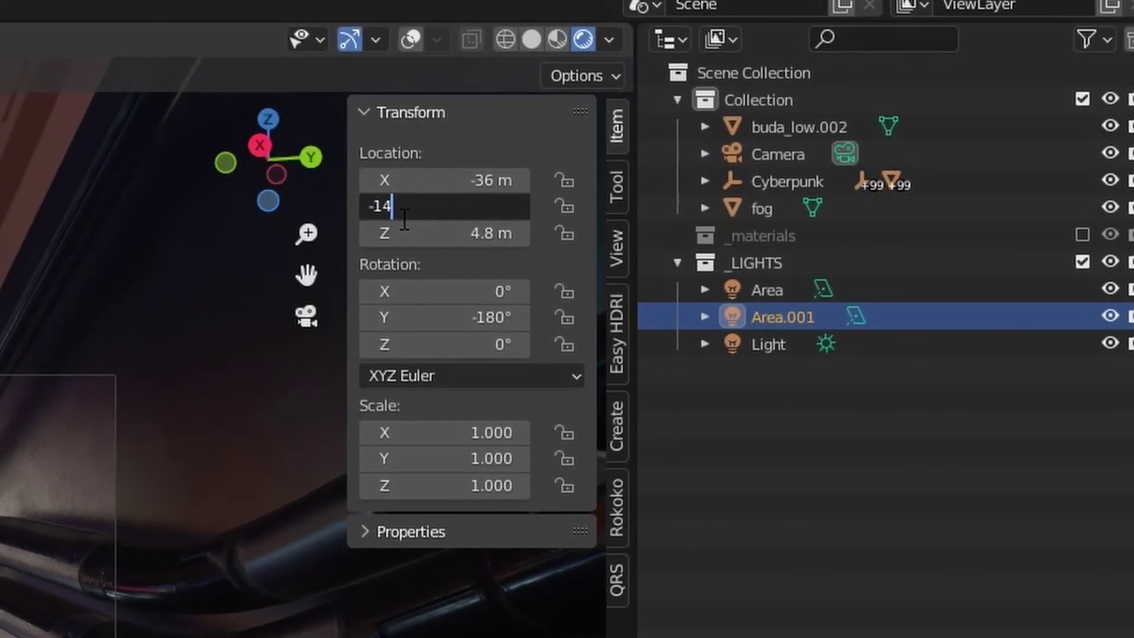
{"action": "type", "text": ".5"}
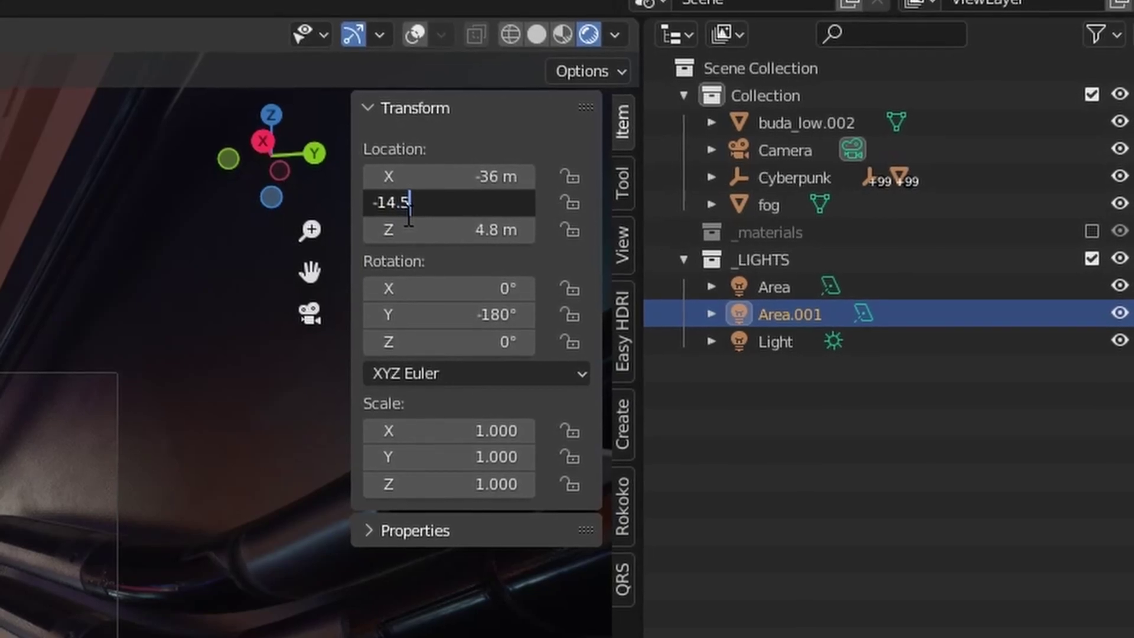
{"action": "key", "text": "Tab"}
{"action": "type", "text": "4.6"}
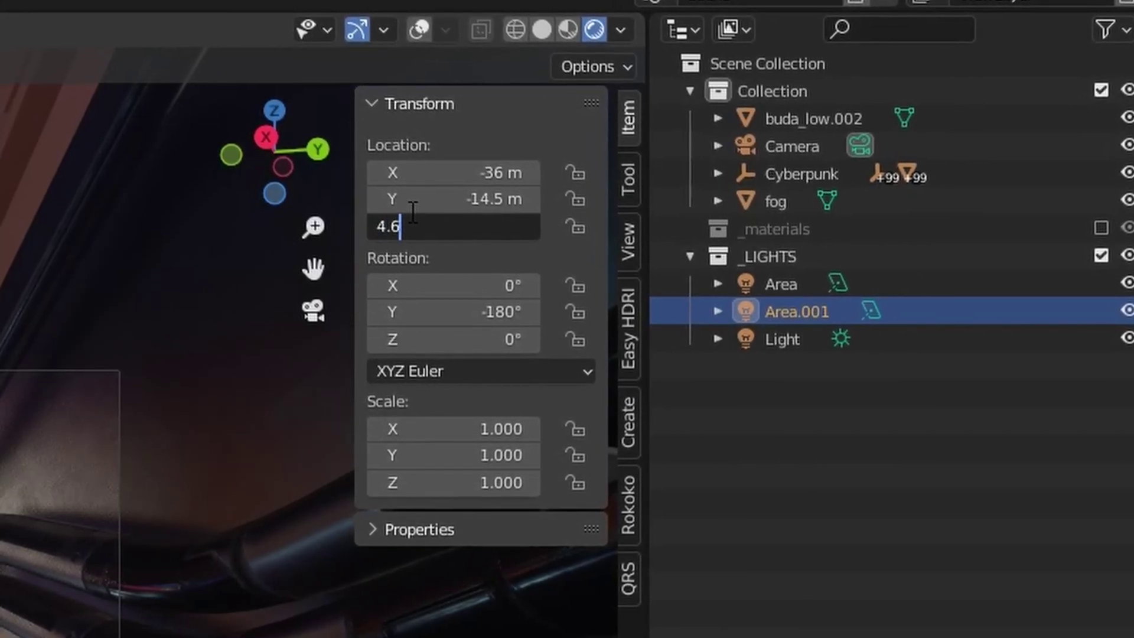
{"action": "key", "text": "Return"}
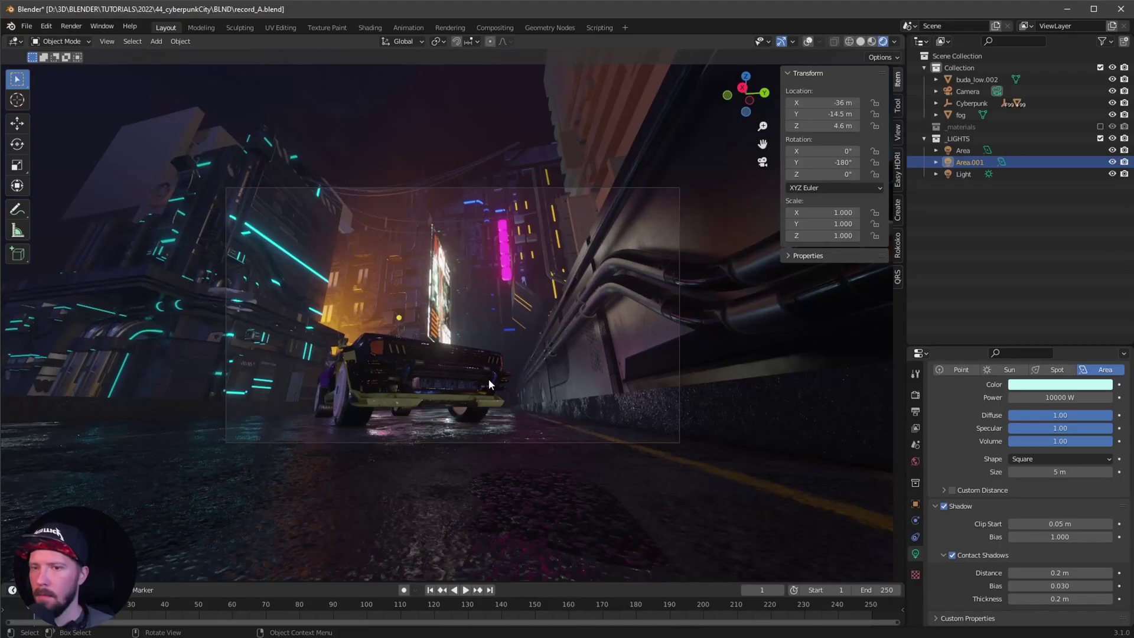
{"action": "middle_click_drag", "start_coordinate": [488, 377], "coordinate": [529, 392]}
{"action": "middle_click_drag", "start_coordinate": [472, 500], "coordinate": [462, 455]}
{"action": "key", "text": "KP_0"}
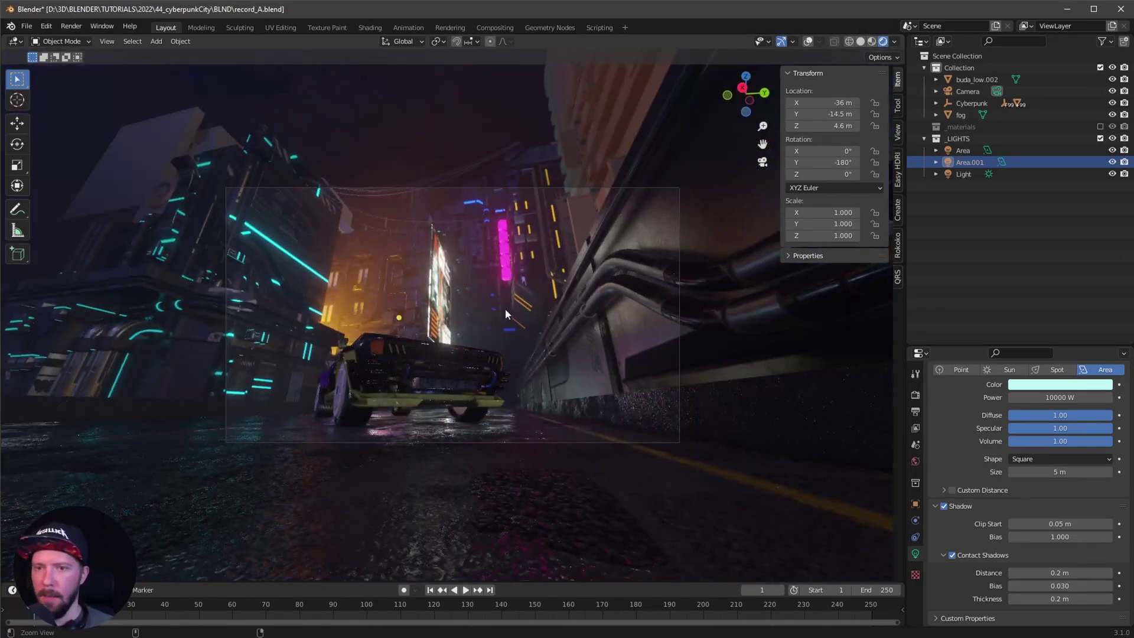
Step: Duplicate the cyan Area.001 in place, creating Area.002 at the same position
{"action": "scroll", "coordinate": [528, 278], "scroll_direction": "up", "scroll_amount": 2}
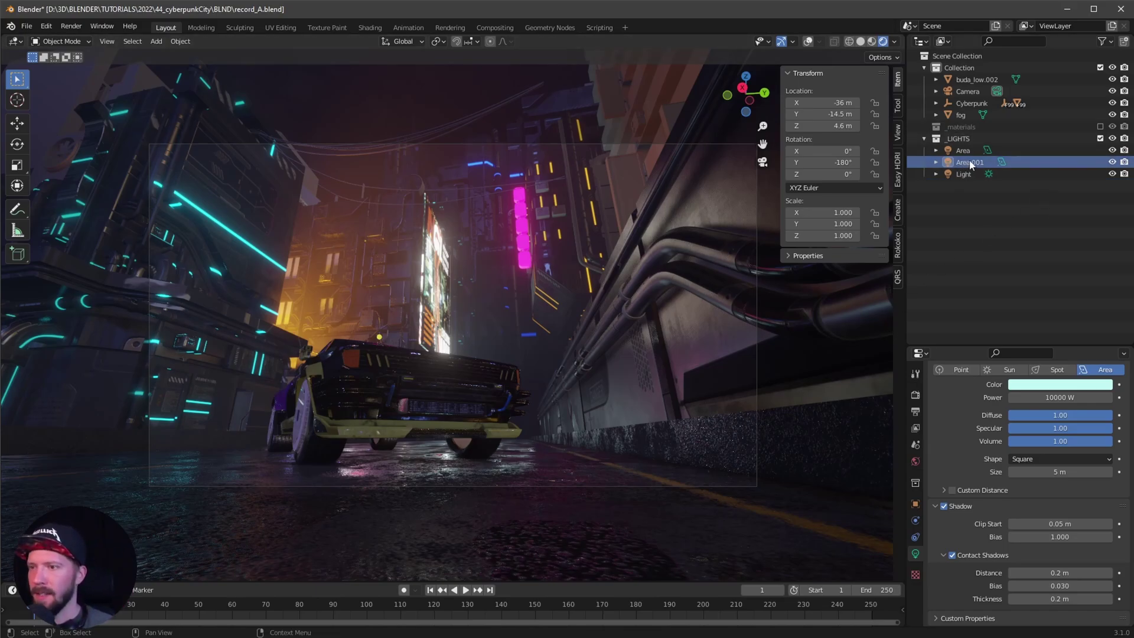
{"action": "key", "text": "shift+d"}
{"action": "right_click", "coordinate": [496, 359]}
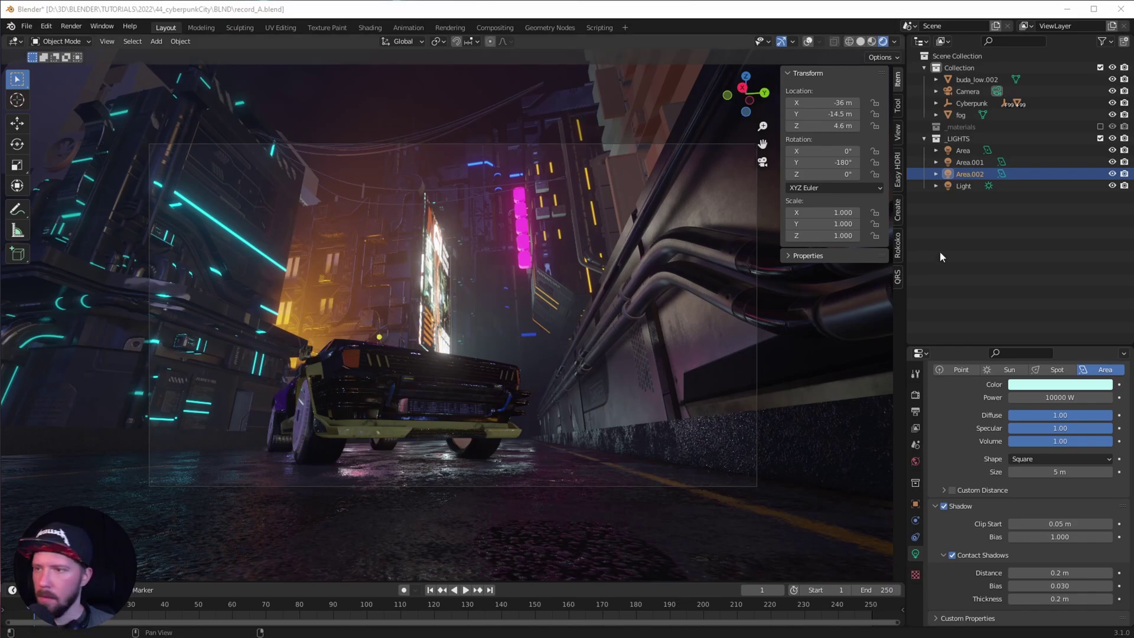
Step: Set Area.002's location to X -27, Y -5, Z 13 m
{"action": "left_click", "coordinate": [969, 173]}
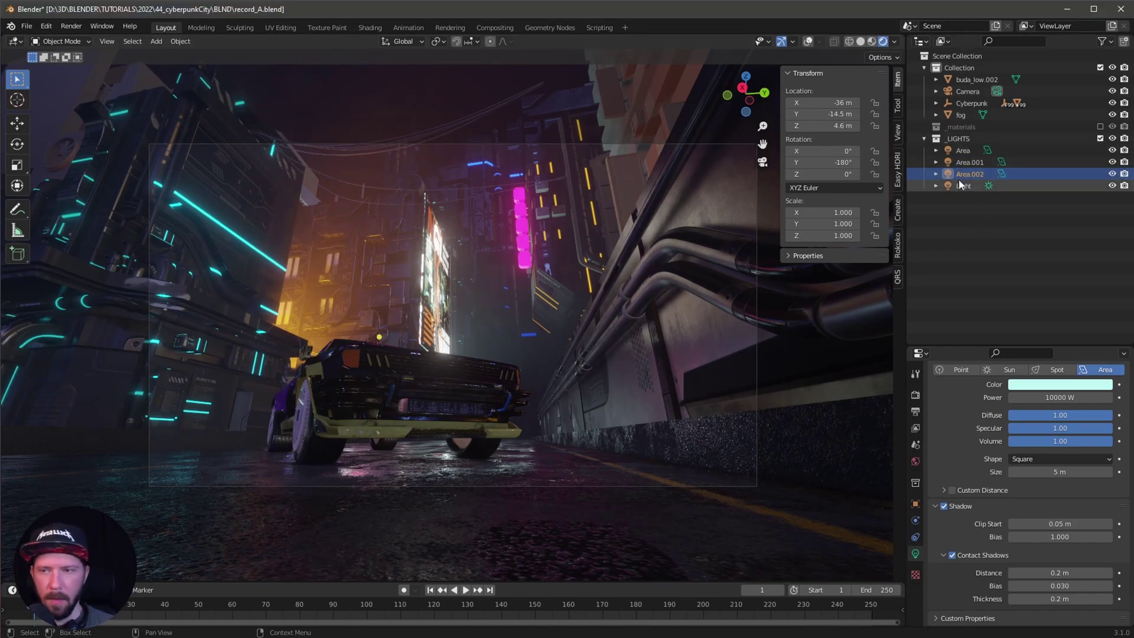
{"action": "left_click", "coordinate": [830, 104]}
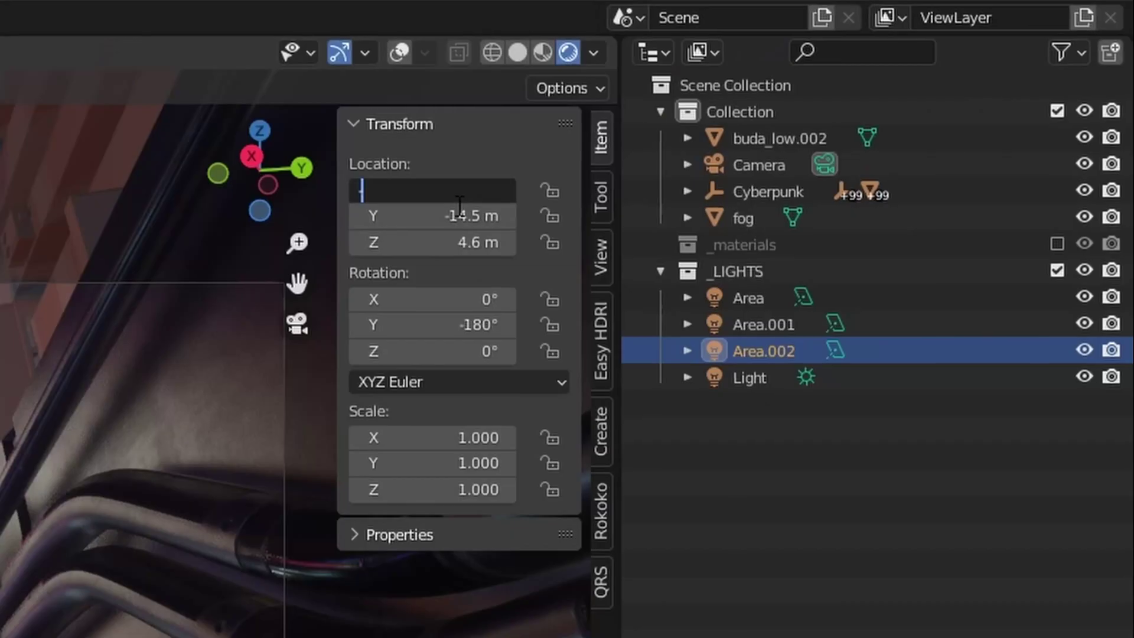
{"action": "type", "text": "-27"}
{"action": "key", "text": "Tab"}
{"action": "type", "text": "-5"}
{"action": "key", "text": "Tab"}
{"action": "type", "text": "13"}
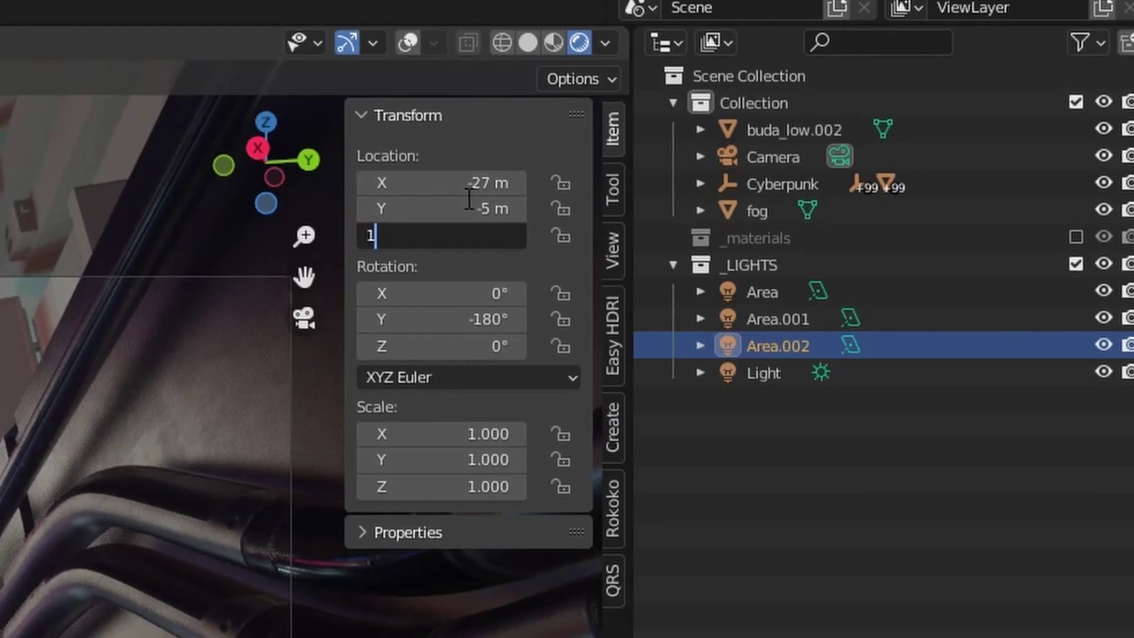
{"action": "key", "text": "Return"}
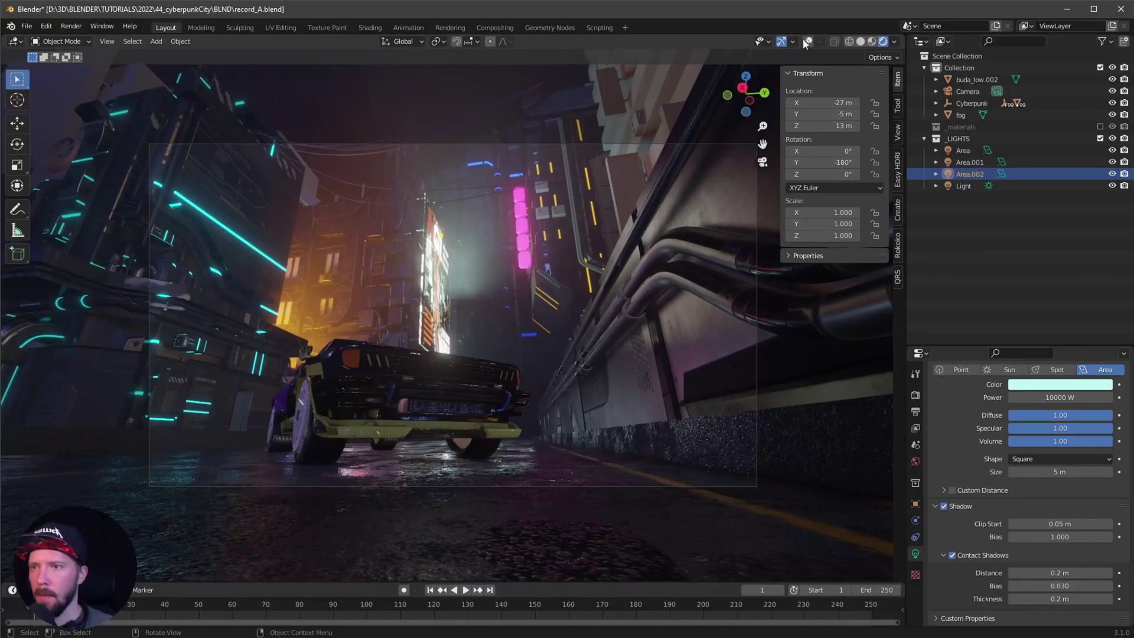
Step: Tilt Area.002 90° on X and set its power to 1000 W
{"action": "left_click", "coordinate": [807, 41]}
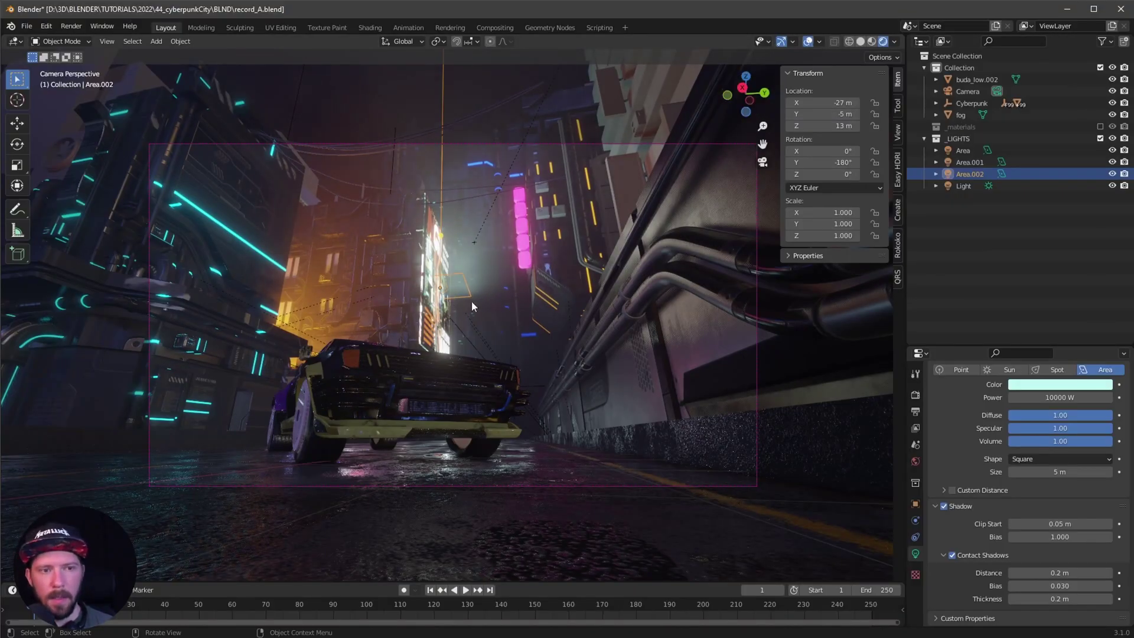
{"action": "left_click", "coordinate": [852, 151]}
{"action": "type", "text": "90"}
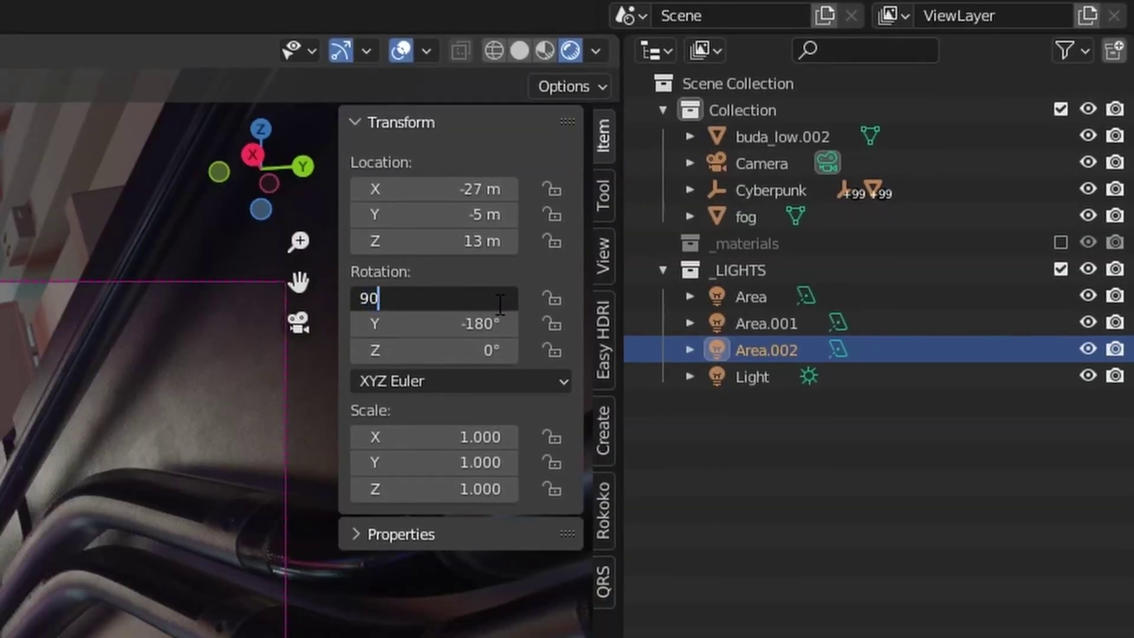
{"action": "key", "text": "Tab"}
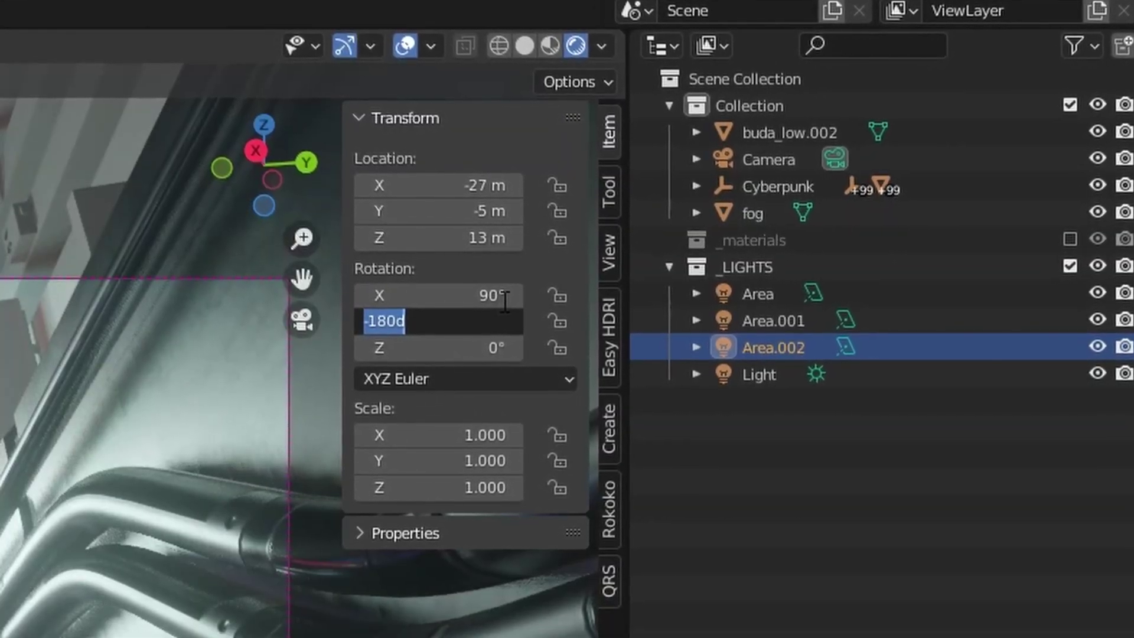
{"action": "key", "text": "Return"}
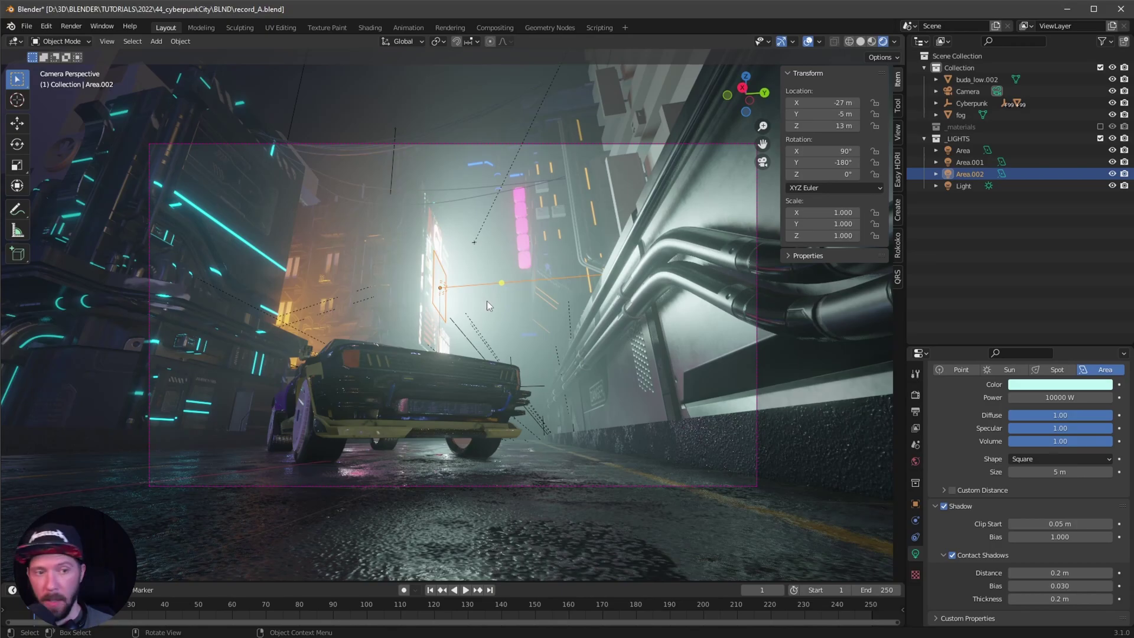
{"action": "left_click", "coordinate": [1051, 397]}
{"action": "left_click", "coordinate": [1031, 395]}
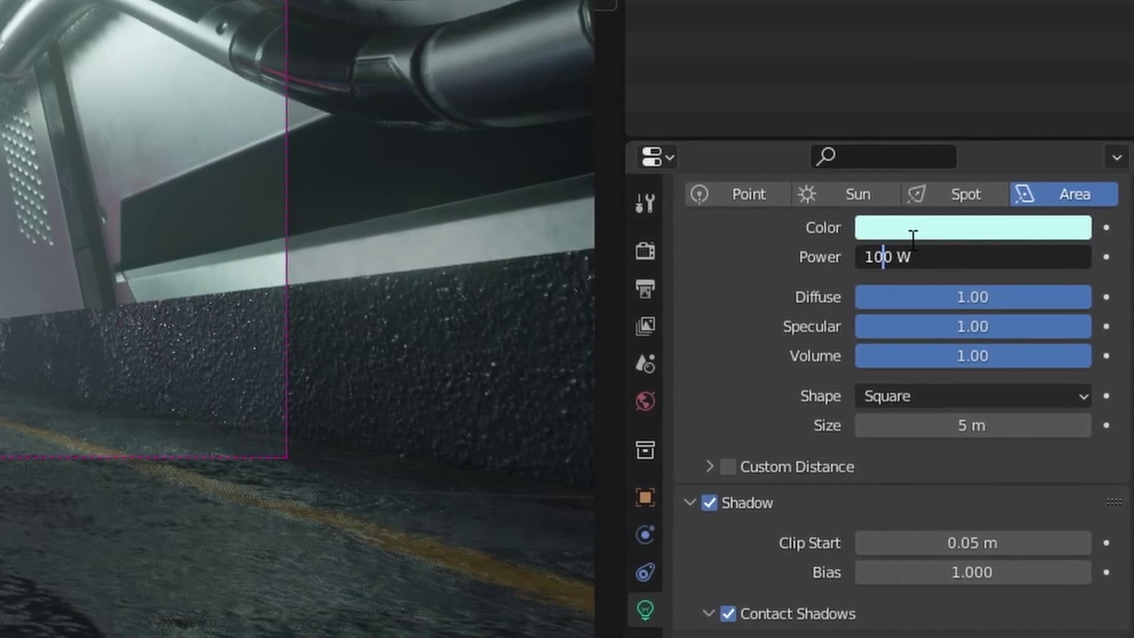
{"action": "key", "text": "Return"}
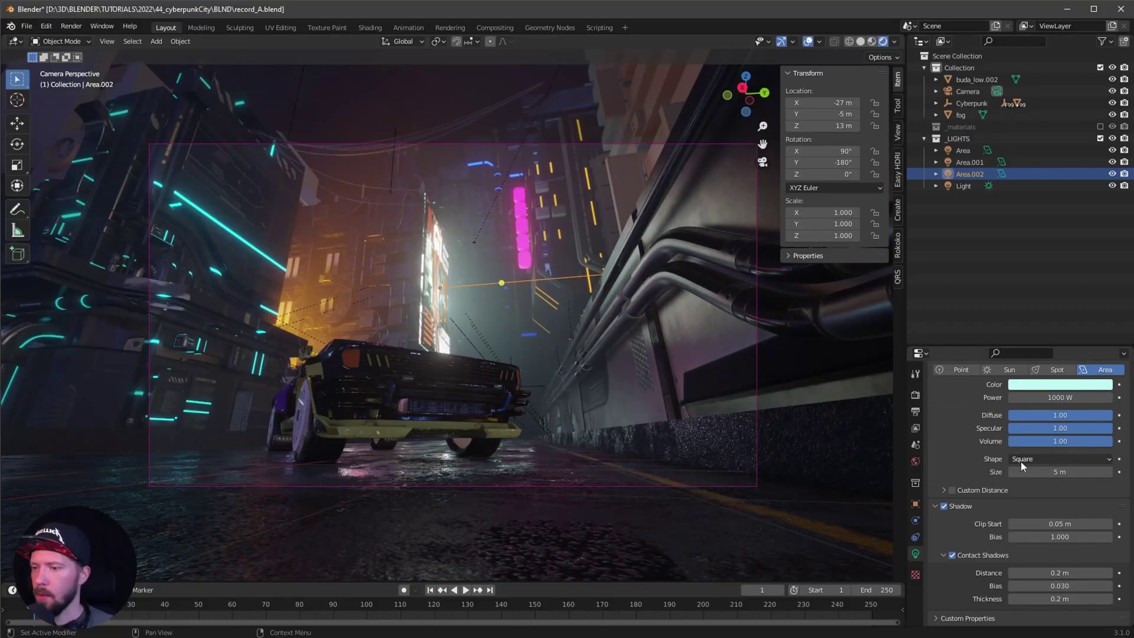
Step: Make Area.002 a 10 × 13 m rectangle, then briefly hide it to compare lighting
{"action": "left_click", "coordinate": [1038, 460]}
{"action": "left_click", "coordinate": [1043, 488]}
{"action": "left_click", "coordinate": [1090, 472]}
{"action": "type", "text": "10"}
{"action": "key", "text": "Tab"}
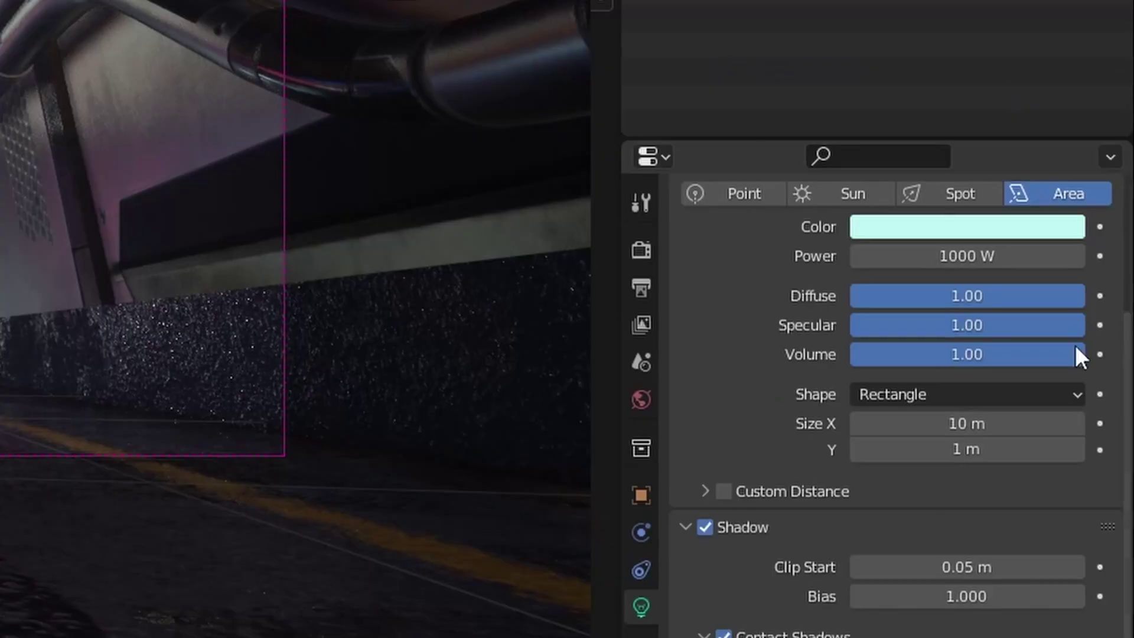
{"action": "left_click", "coordinate": [1090, 471]}
{"action": "type", "text": "10"}
{"action": "key", "text": "Tab"}
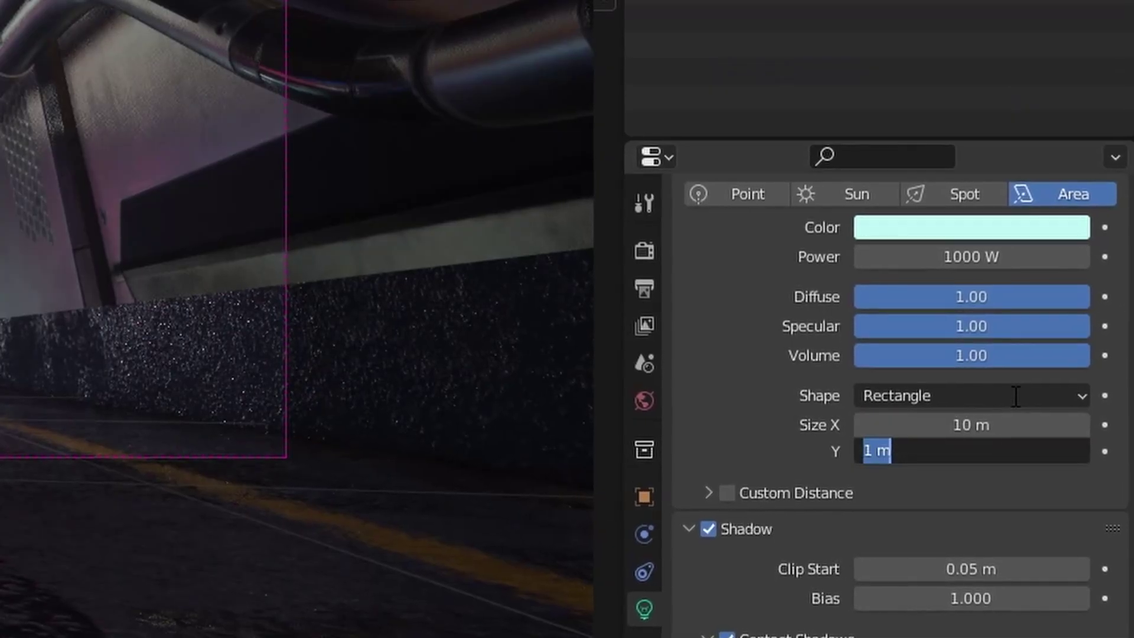
{"action": "type", "text": "13"}
{"action": "key", "text": "Return"}
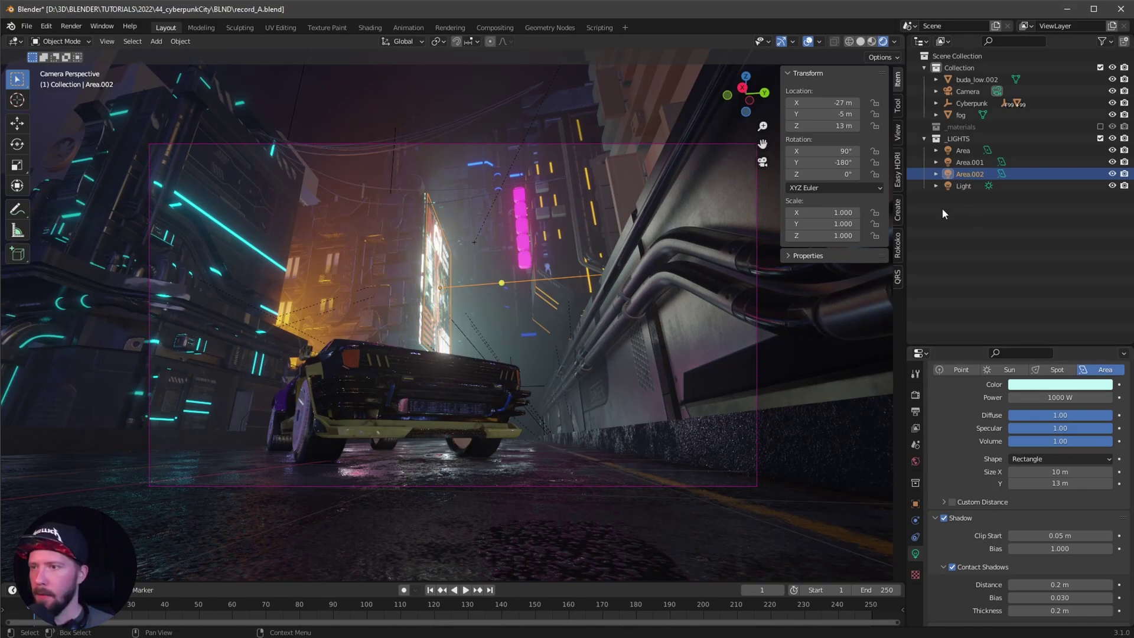
{"action": "left_click", "coordinate": [1112, 174]}
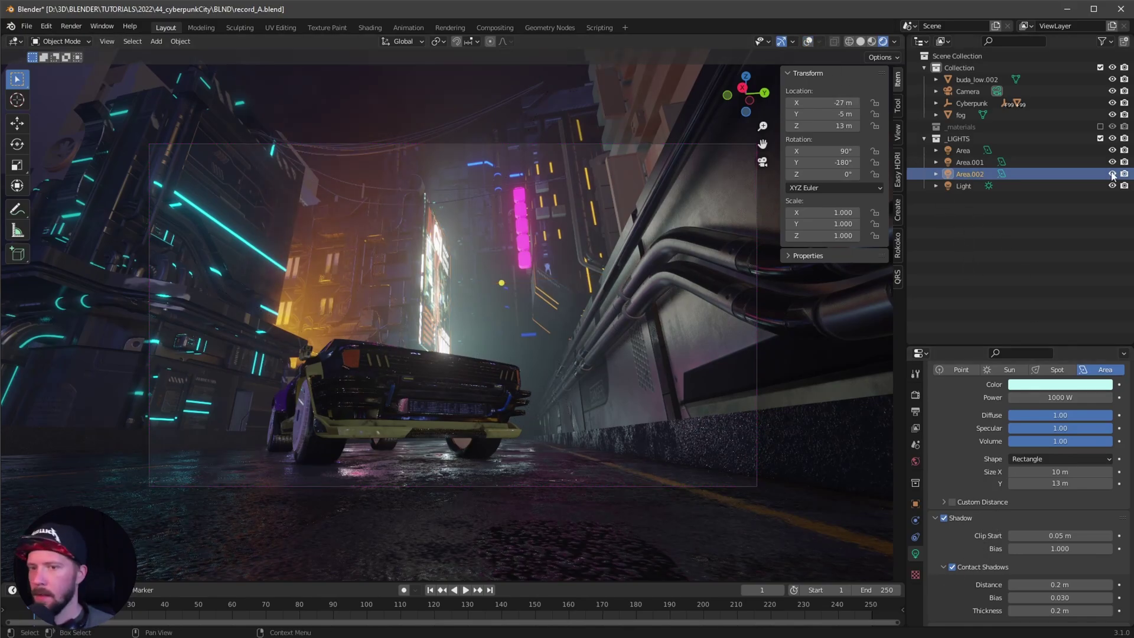
{"action": "left_click", "coordinate": [1112, 174]}
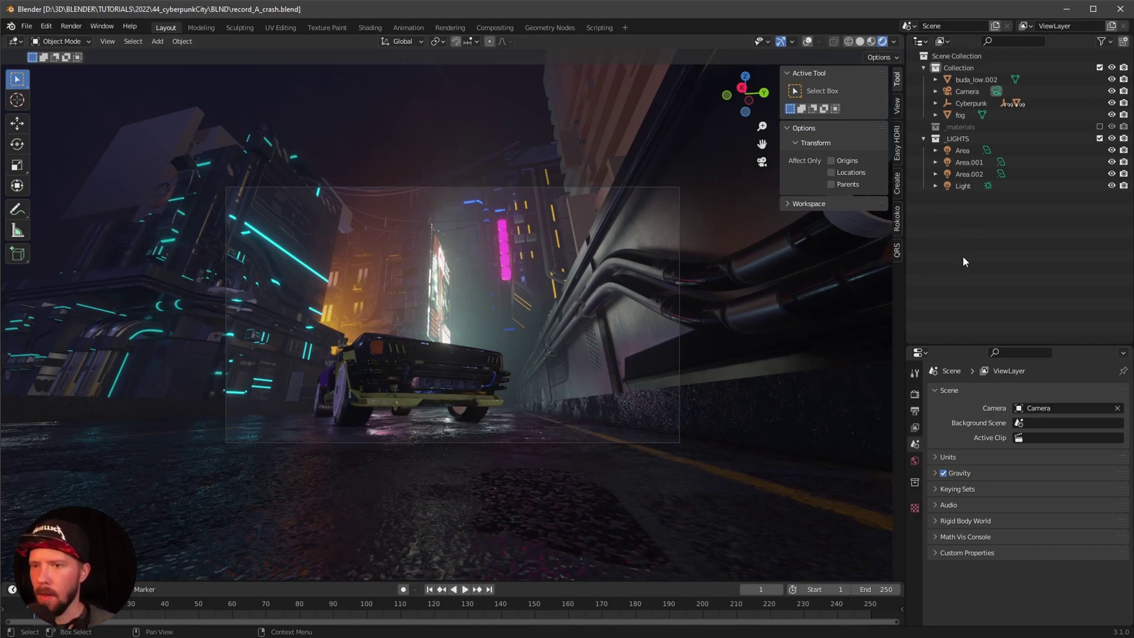
Step: Bring up the Shift+A add menu to choose a new light
{"action": "key", "text": "shift+a"}
Step: Add area light Area.003 at -2, 1.3, 2 m and move it into the _LIGHTS collection
{"action": "mouse_move", "coordinate": [567, 405]}
{"action": "left_click", "coordinate": [643, 444]}
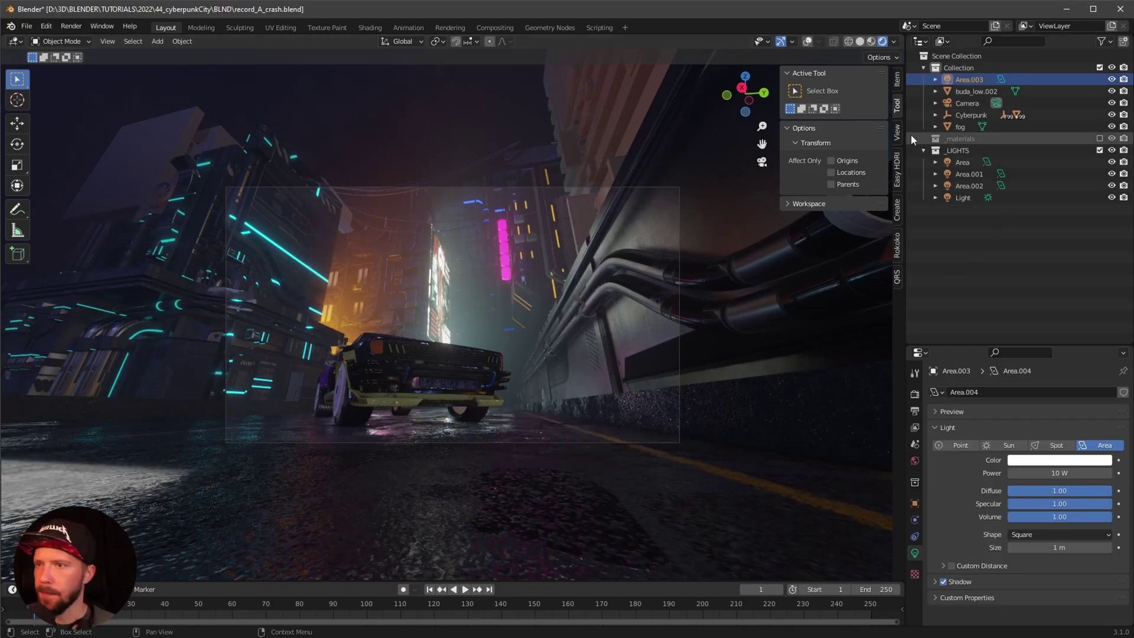
{"action": "left_click", "coordinate": [897, 78]}
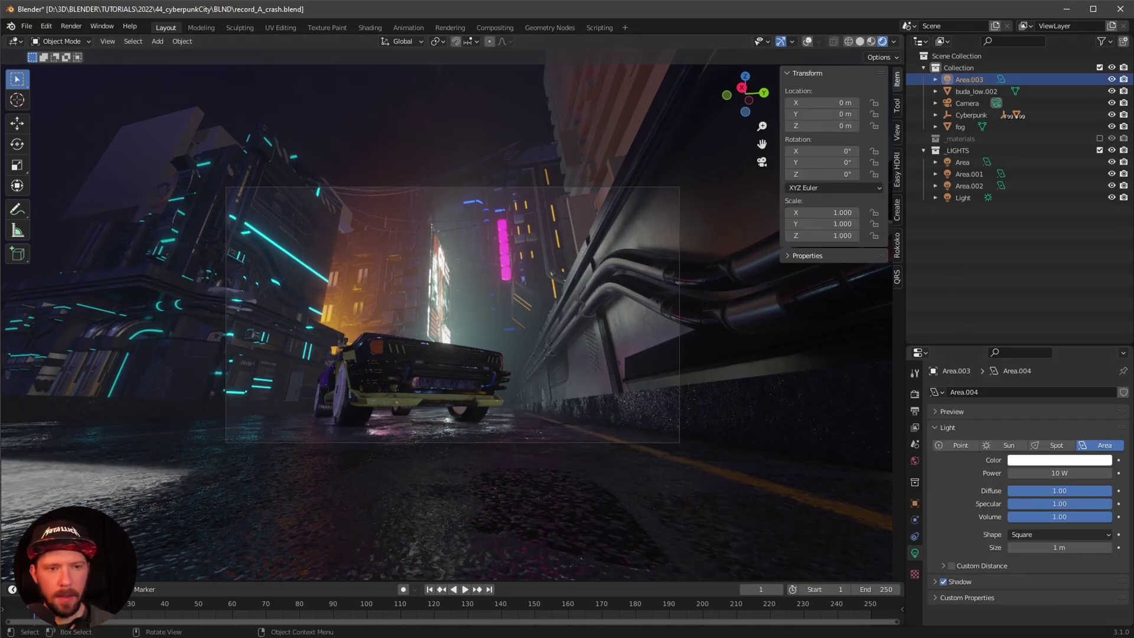
{"action": "left_click", "coordinate": [824, 102]}
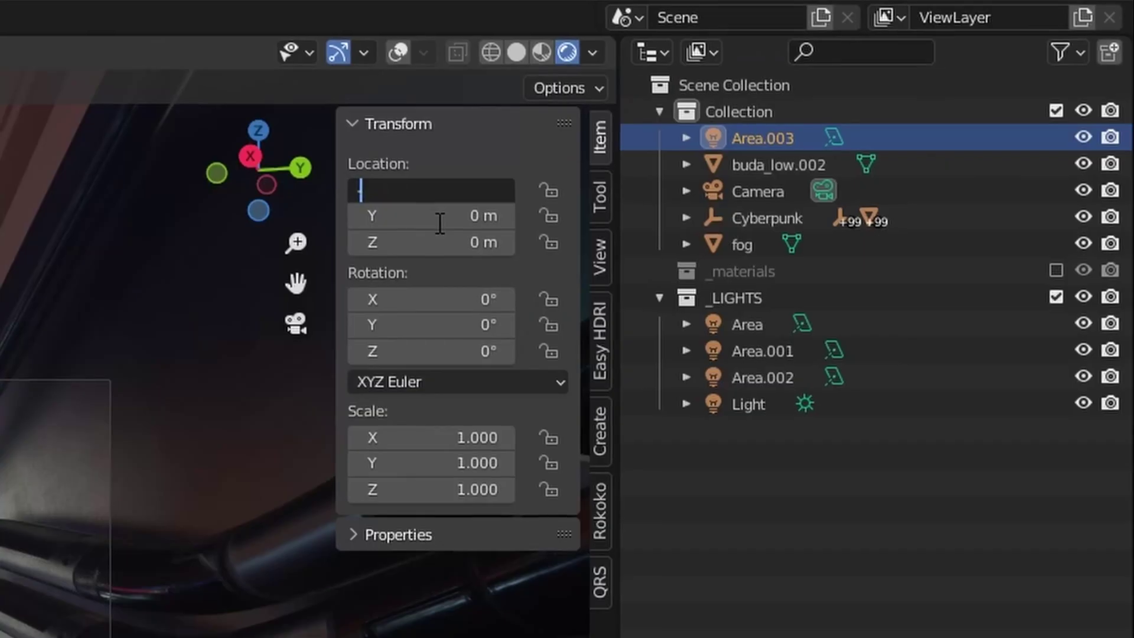
{"action": "type", "text": "-2"}
{"action": "left_click", "coordinate": [825, 117]}
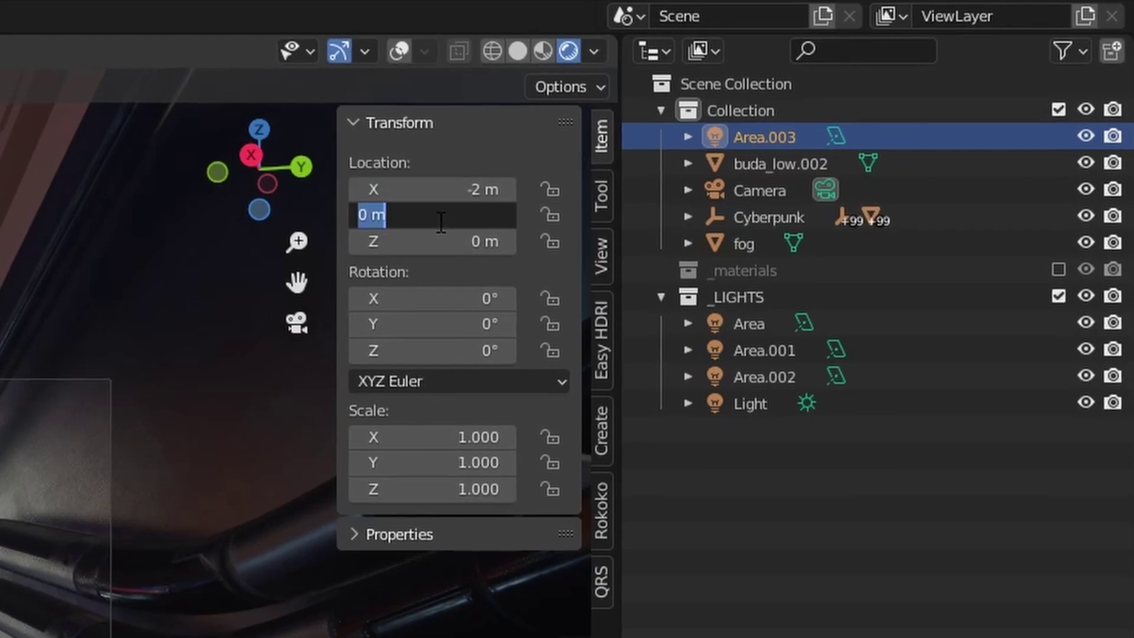
{"action": "type", "text": "1.3"}
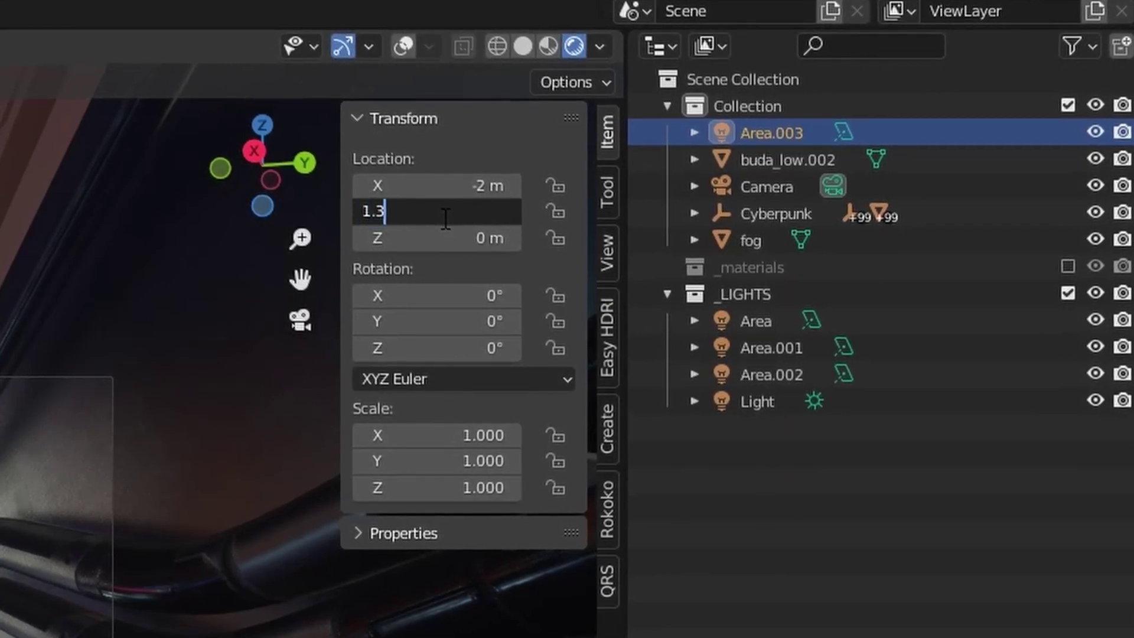
{"action": "key", "text": "Tab"}
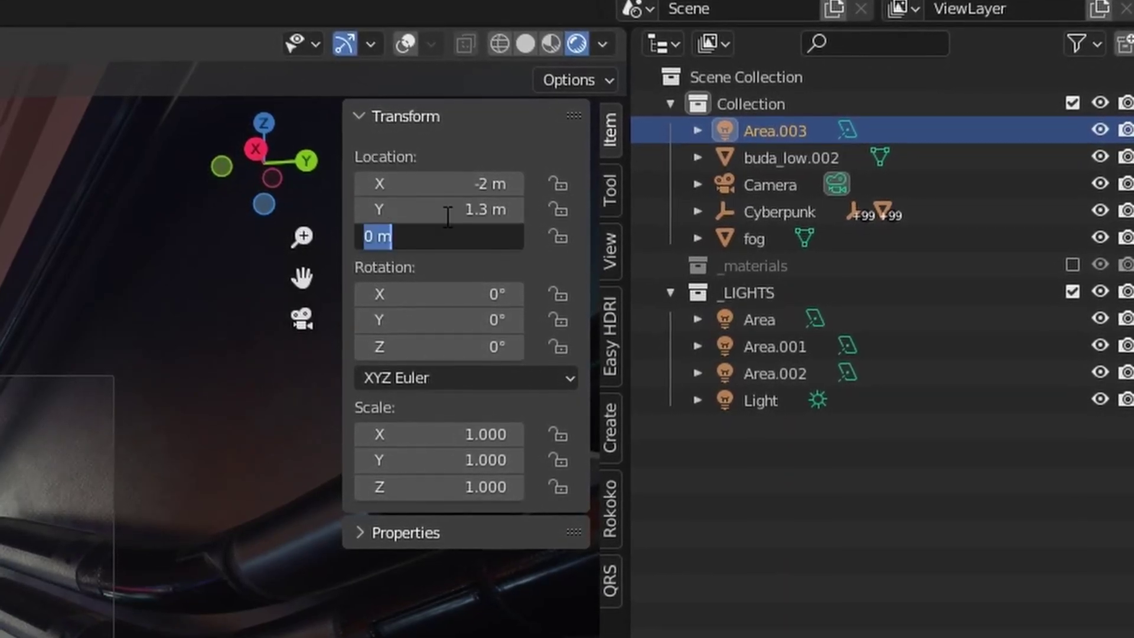
{"action": "type", "text": "2"}
{"action": "key", "text": "Return"}
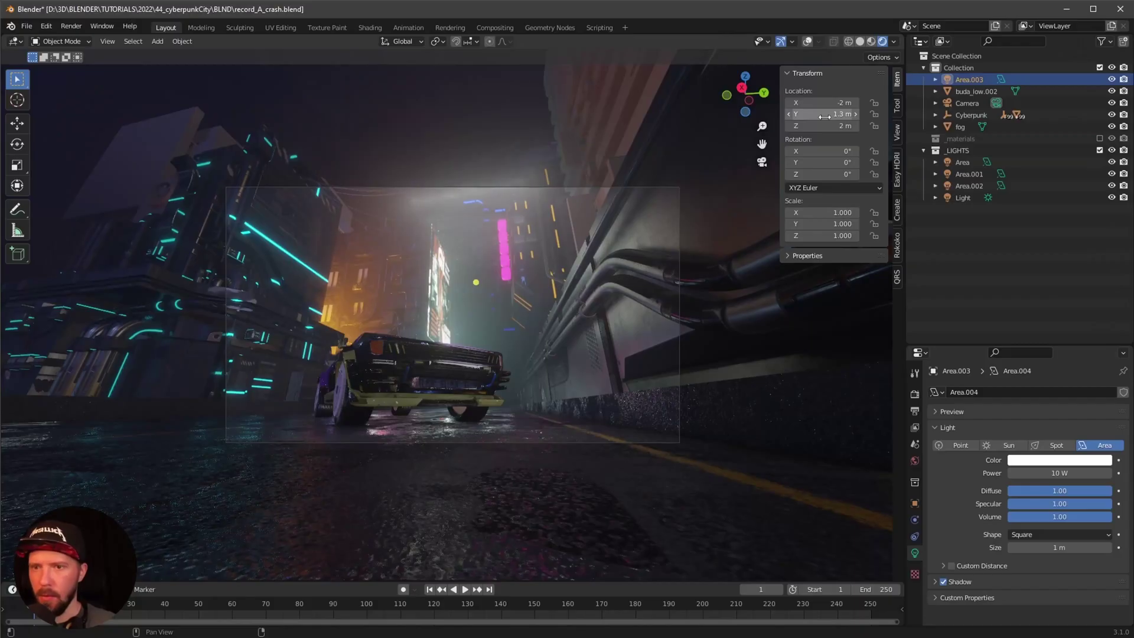
{"action": "left_click", "coordinate": [807, 41]}
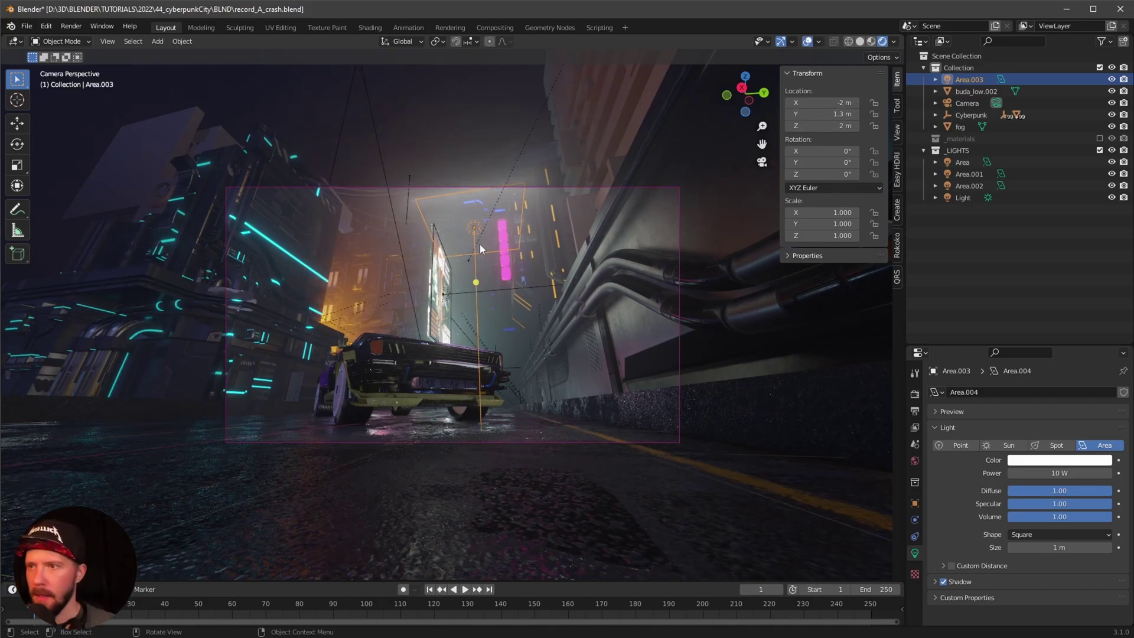
{"action": "left_click_drag", "start_coordinate": [969, 79], "coordinate": [964, 157]}
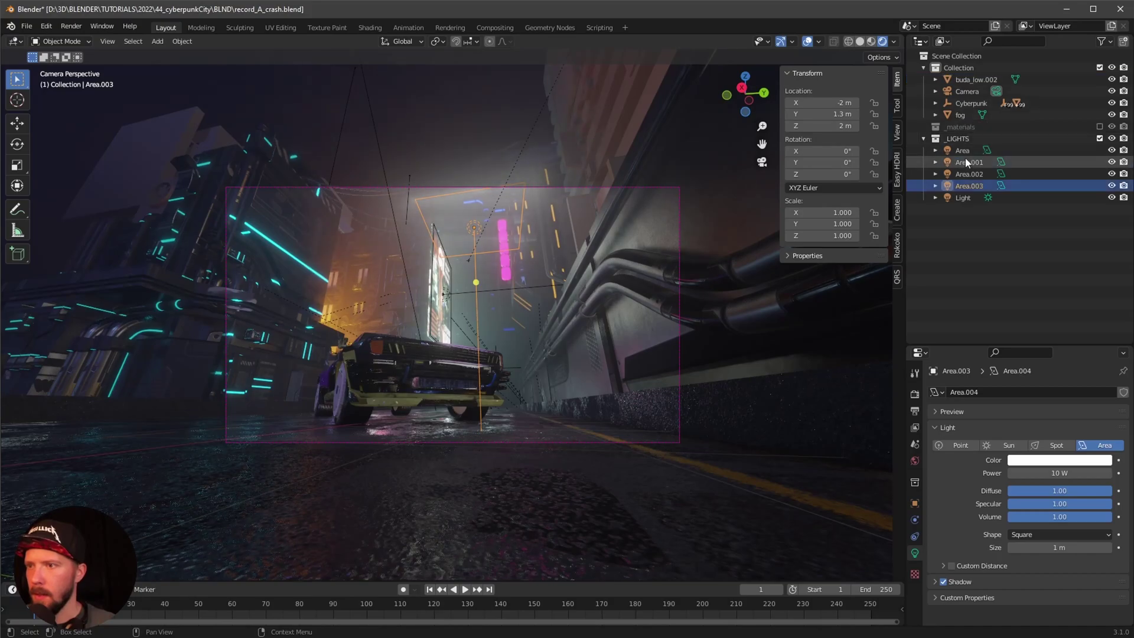
Step: Move Area.003 into a new collection named _car
{"action": "key", "text": "m"}
{"action": "left_click", "coordinate": [971, 193]}
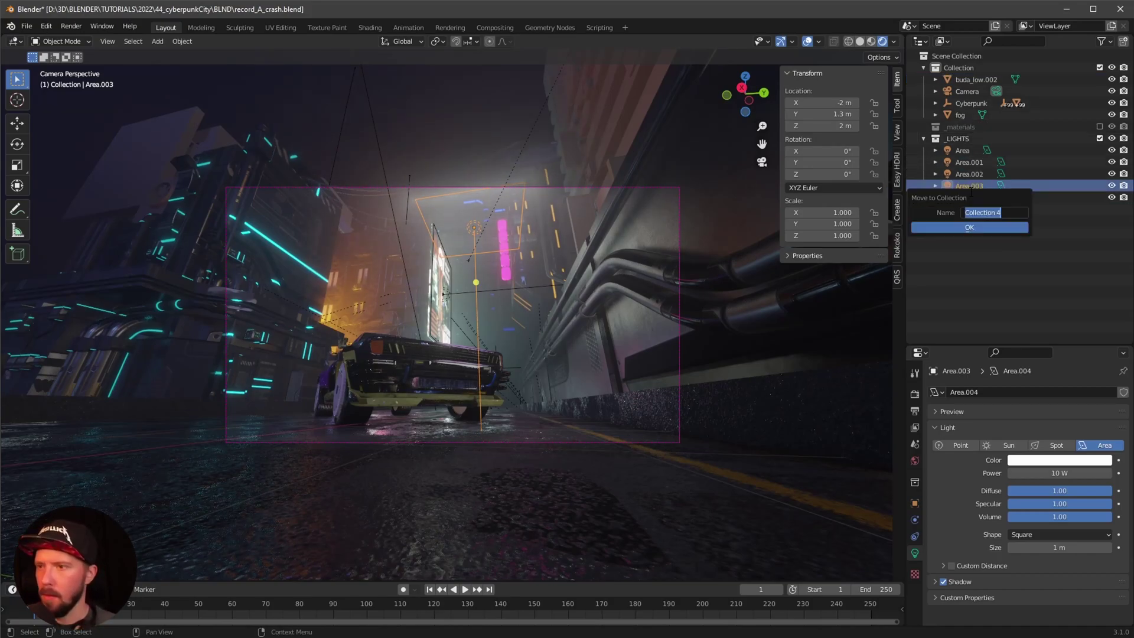
{"action": "type", "text": "_car"}
{"action": "key", "text": "Return"}
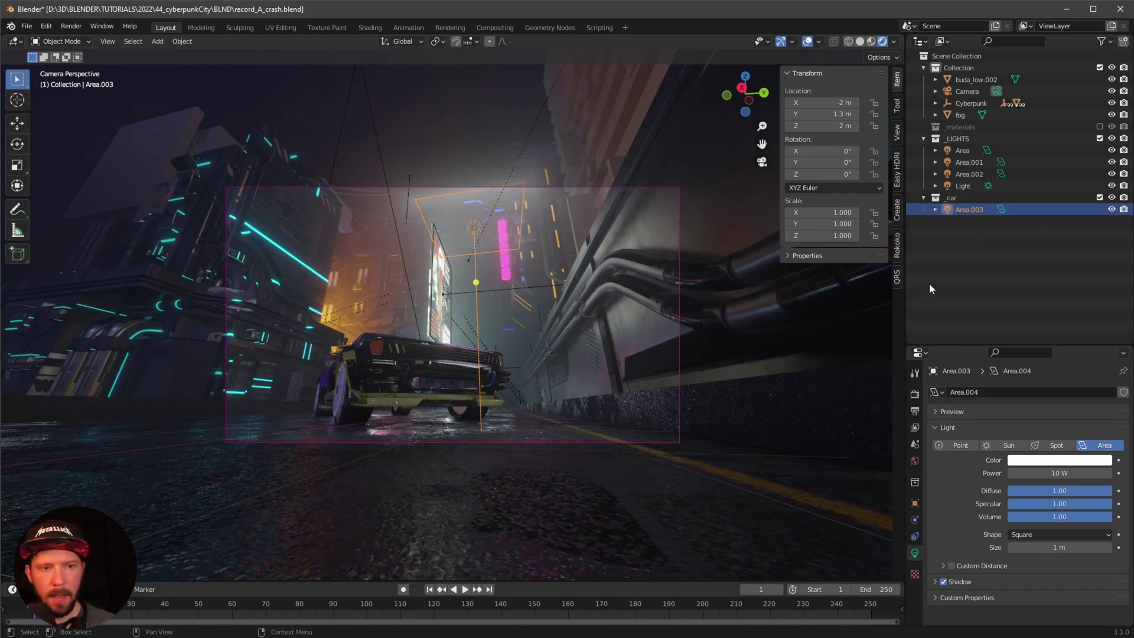
Step: Rotate Area.003 40° around the Z axis
{"action": "left_click", "coordinate": [829, 174]}
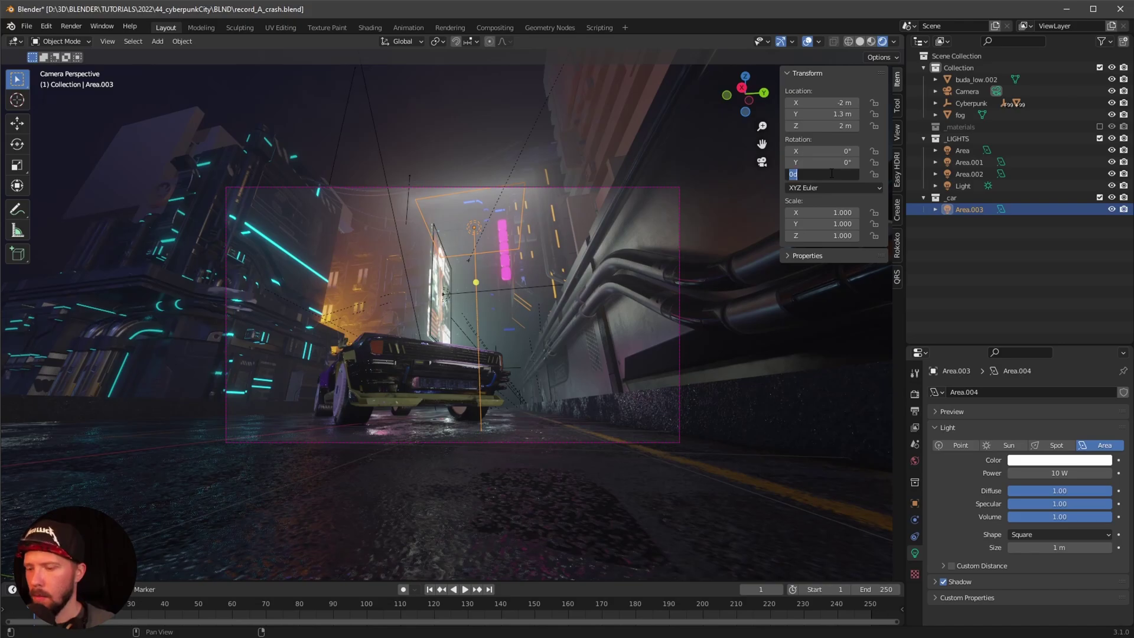
{"action": "type", "text": "40"}
{"action": "key", "text": "Return"}
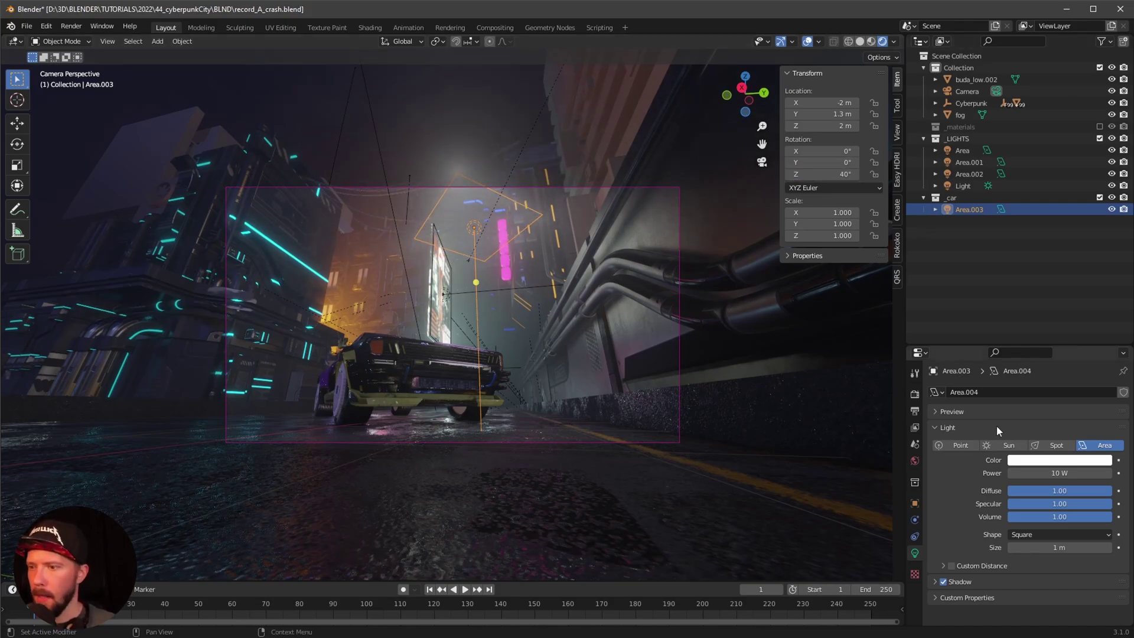
{"action": "left_click", "coordinate": [1062, 460]}
Step: Tint the car light ADC2FF, set its power to 100 W and volume contribution to 0.00
{"action": "left_click", "coordinate": [1053, 418]}
{"action": "type", "text": "ADC2FF"}
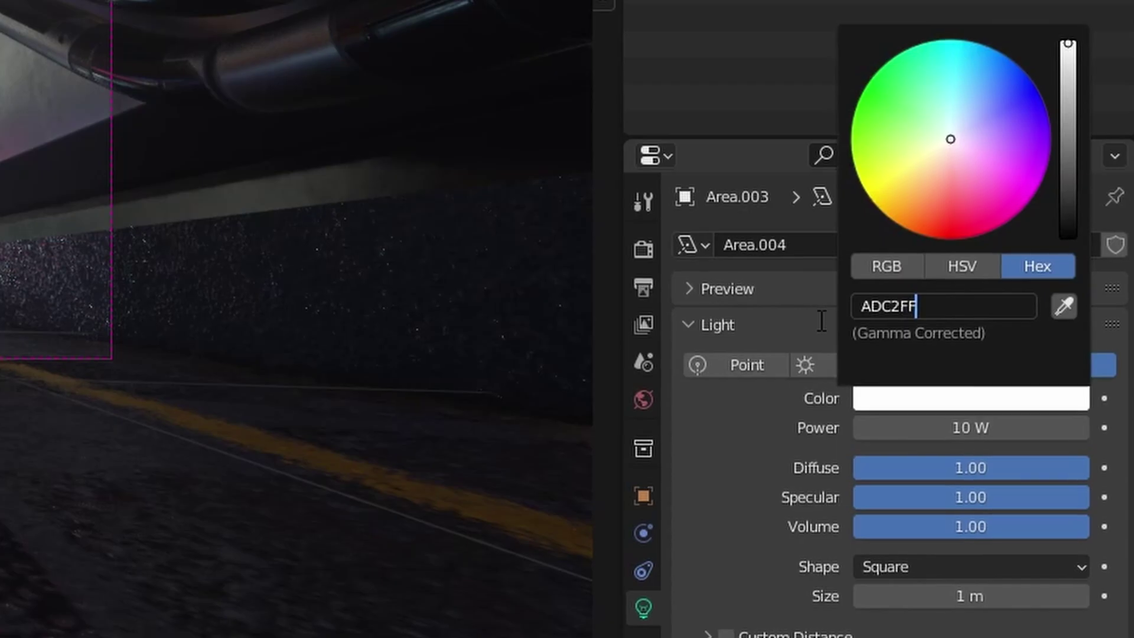
{"action": "key", "text": "Return"}
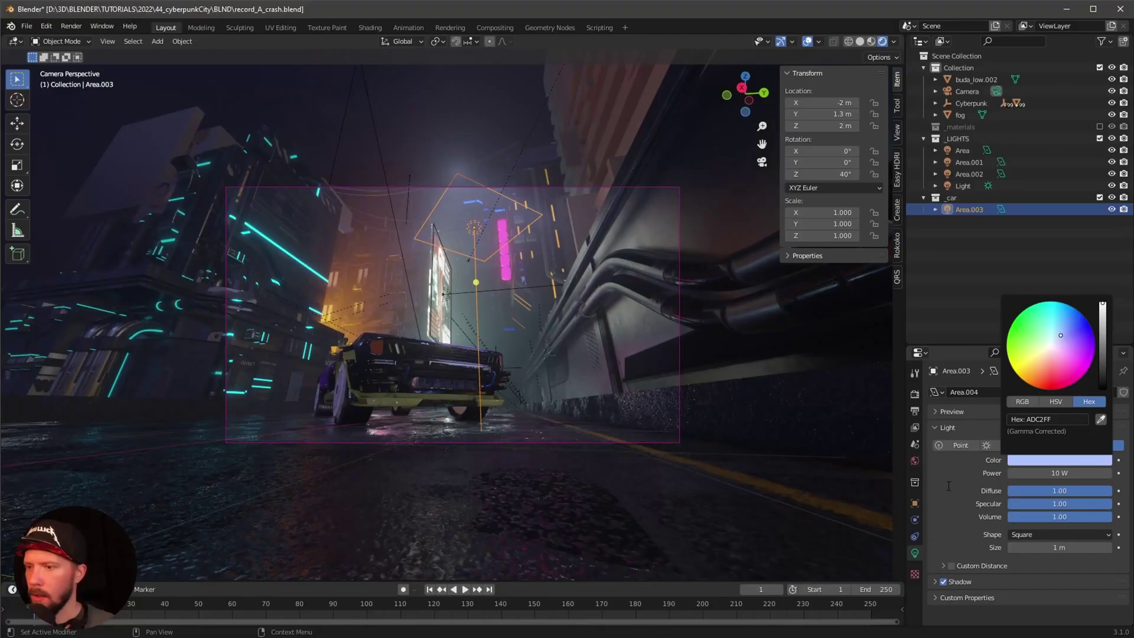
{"action": "left_click", "coordinate": [1031, 472]}
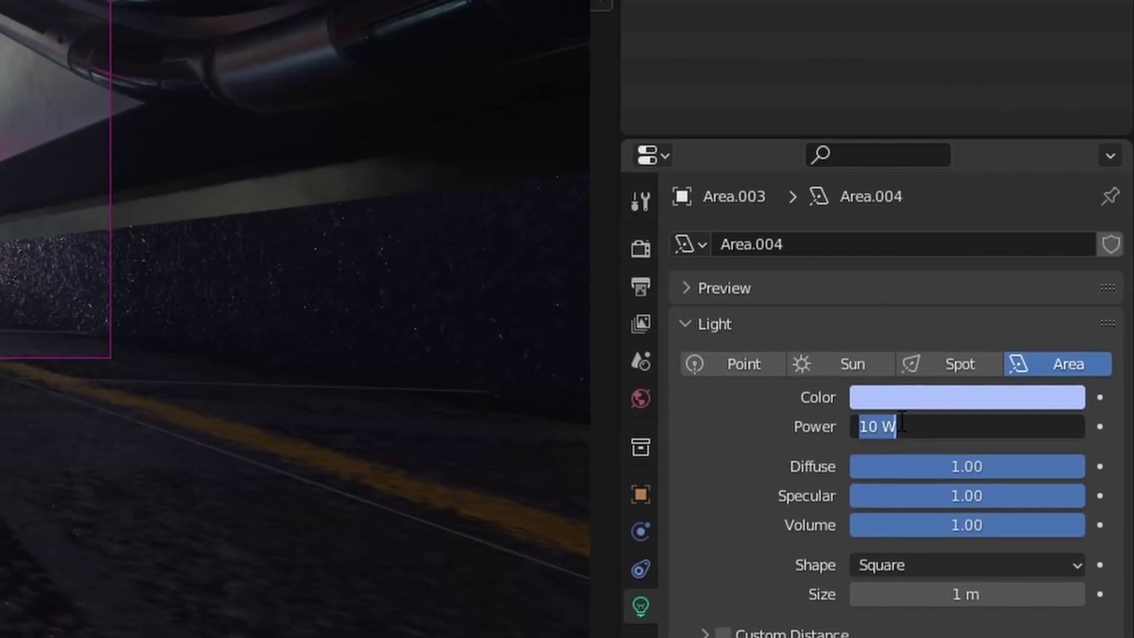
{"action": "type", "text": "100"}
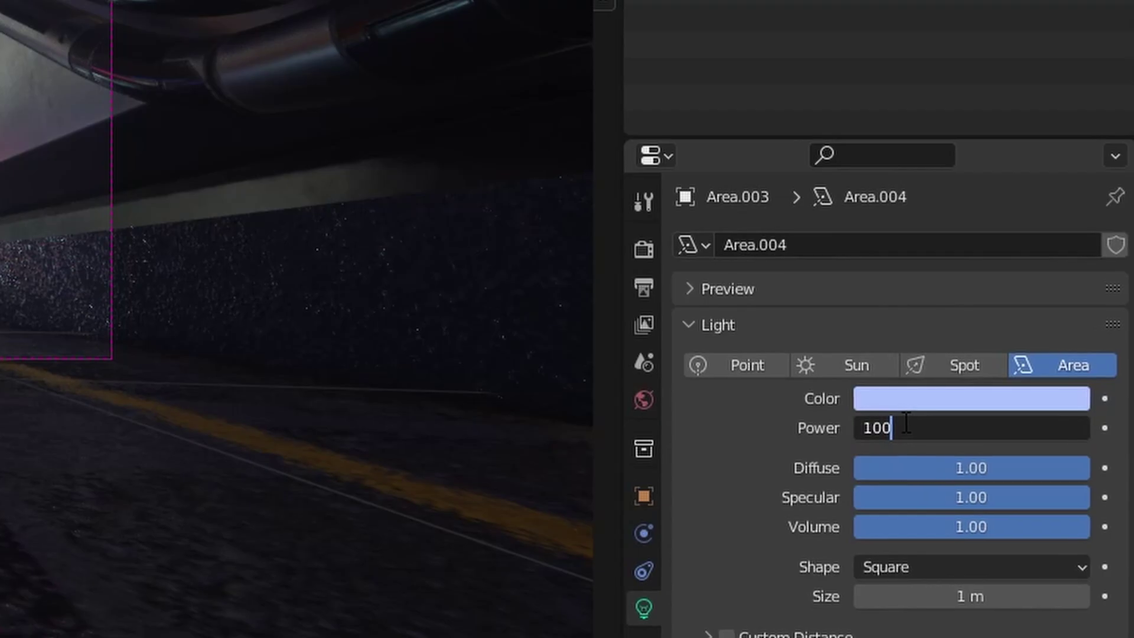
{"action": "key", "text": "Return"}
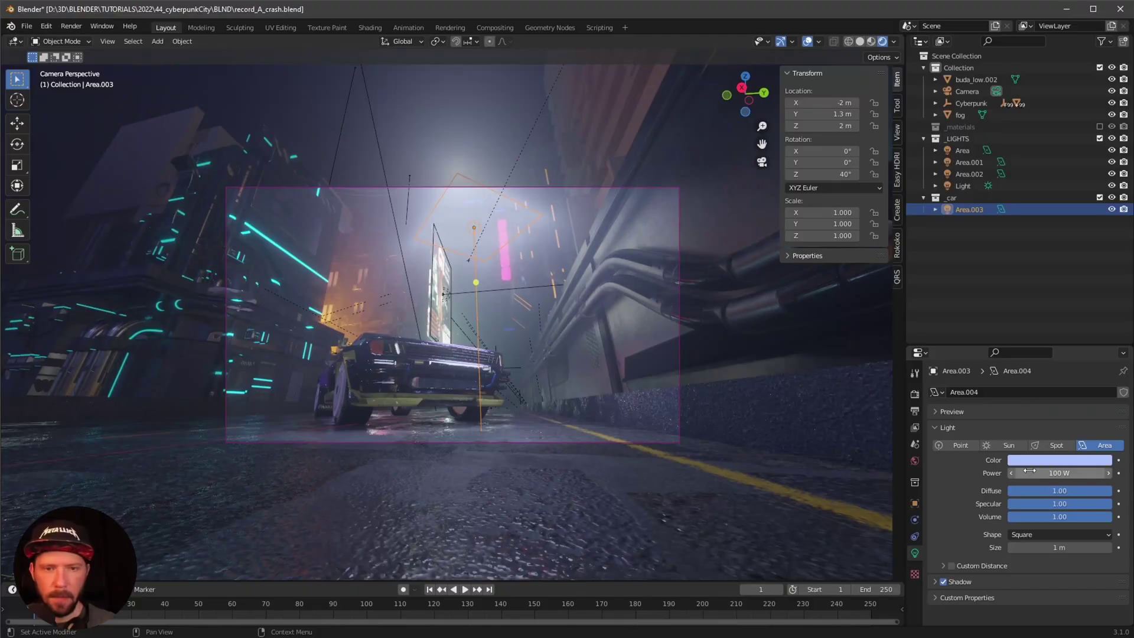
{"action": "key", "text": "shift+alt+z"}
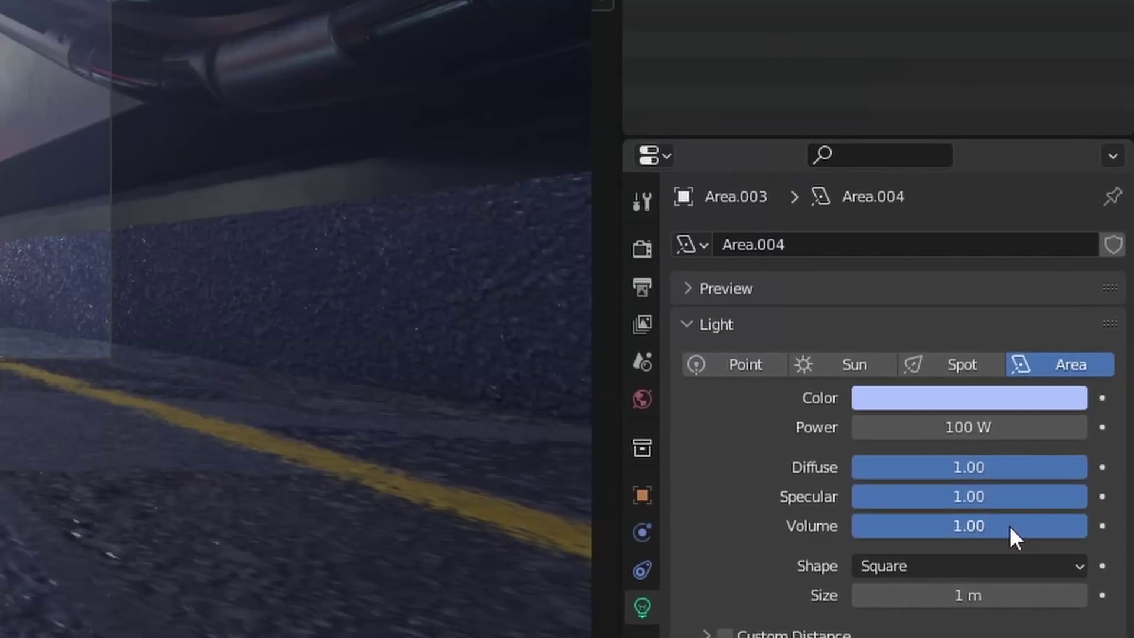
{"action": "left_click_drag", "start_coordinate": [1076, 518], "coordinate": [944, 520]}
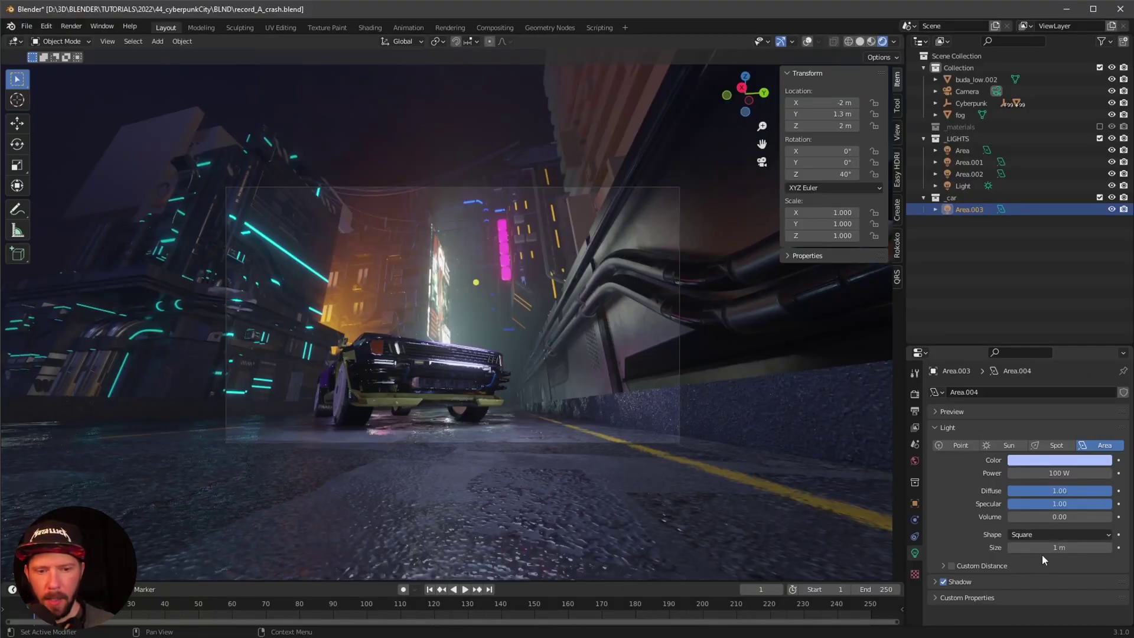
Step: Make the car light a rectangle of 0.97 × 2.54 m
{"action": "left_click", "coordinate": [1039, 535]}
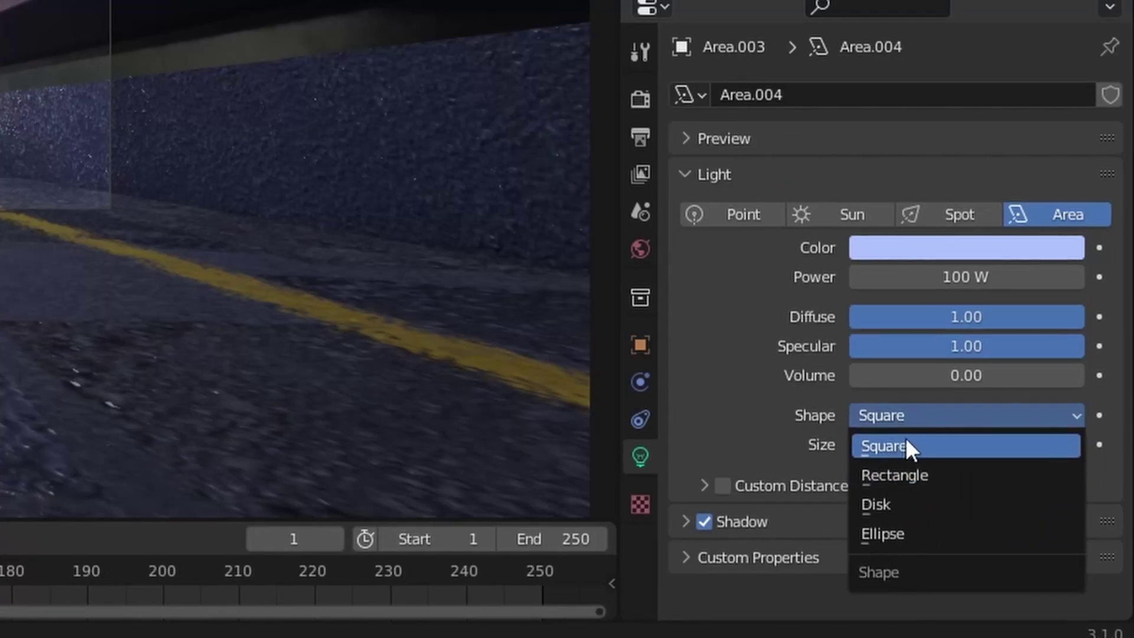
{"action": "left_click", "coordinate": [941, 477]}
{"action": "left_click", "coordinate": [973, 447]}
{"action": "key", "text": "BackSpace"}
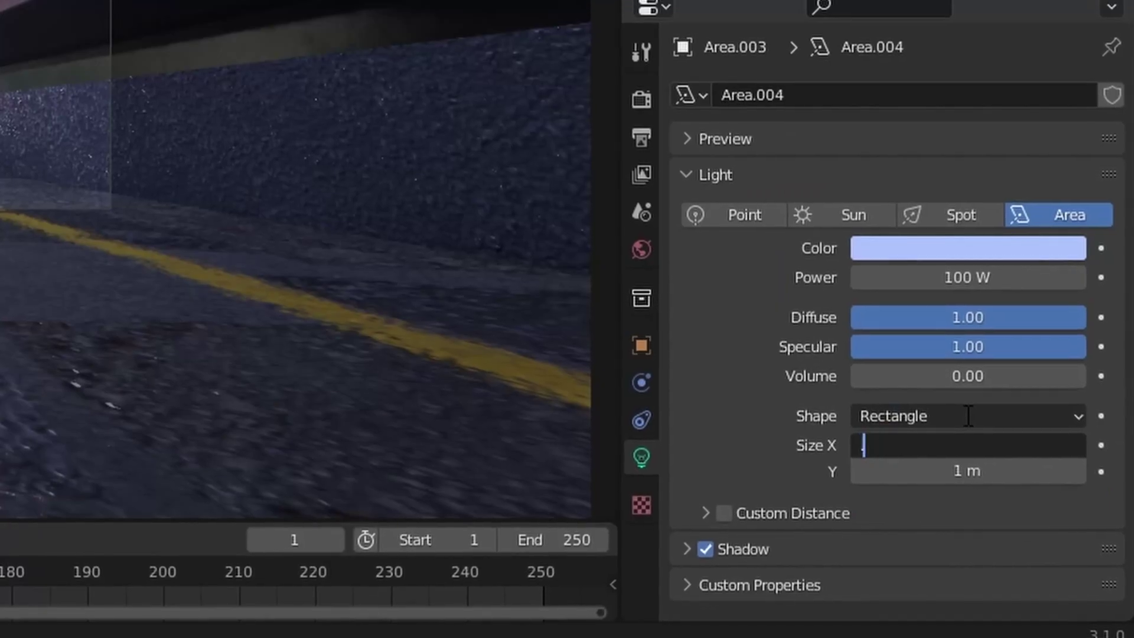
{"action": "type", "text": ".97"}
{"action": "key", "text": "Tab"}
{"action": "type", "text": "2.54"}
{"action": "key", "text": "Return"}
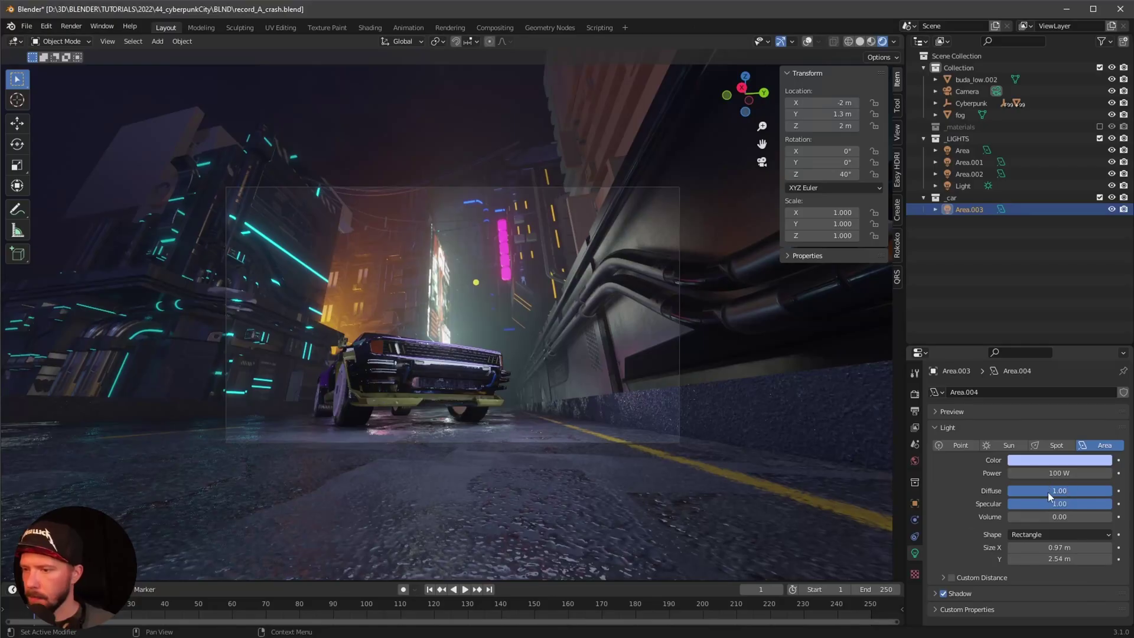
Step: Enable a 1.8 m custom distance and turn on contact shadows
{"action": "left_click", "coordinate": [944, 577]}
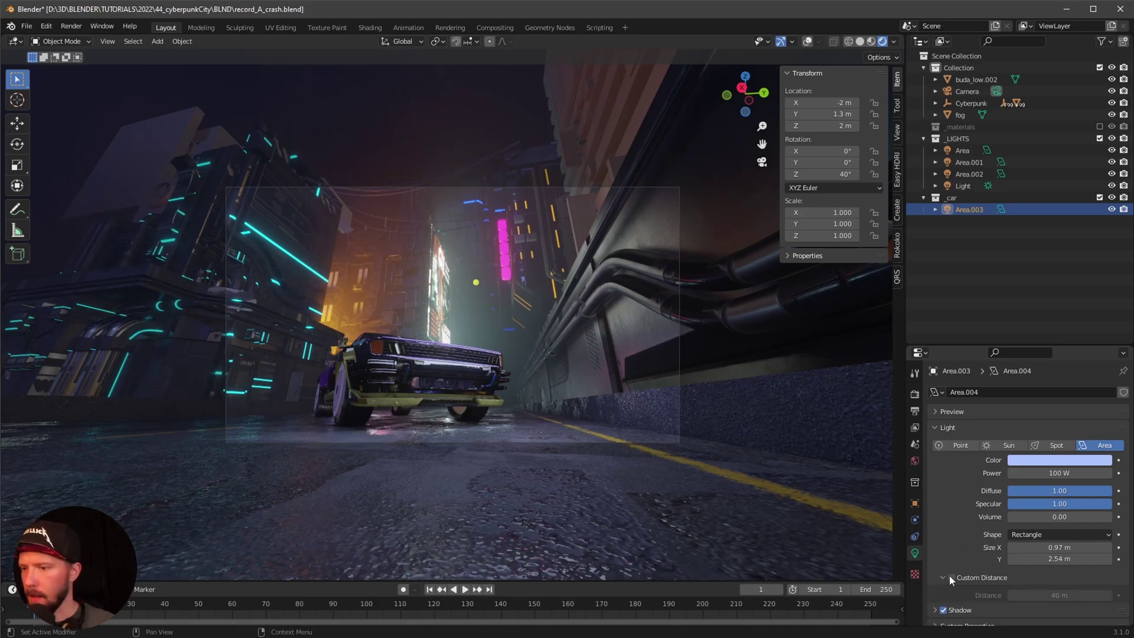
{"action": "scroll", "coordinate": [968, 555], "scroll_direction": "down", "scroll_amount": 1}
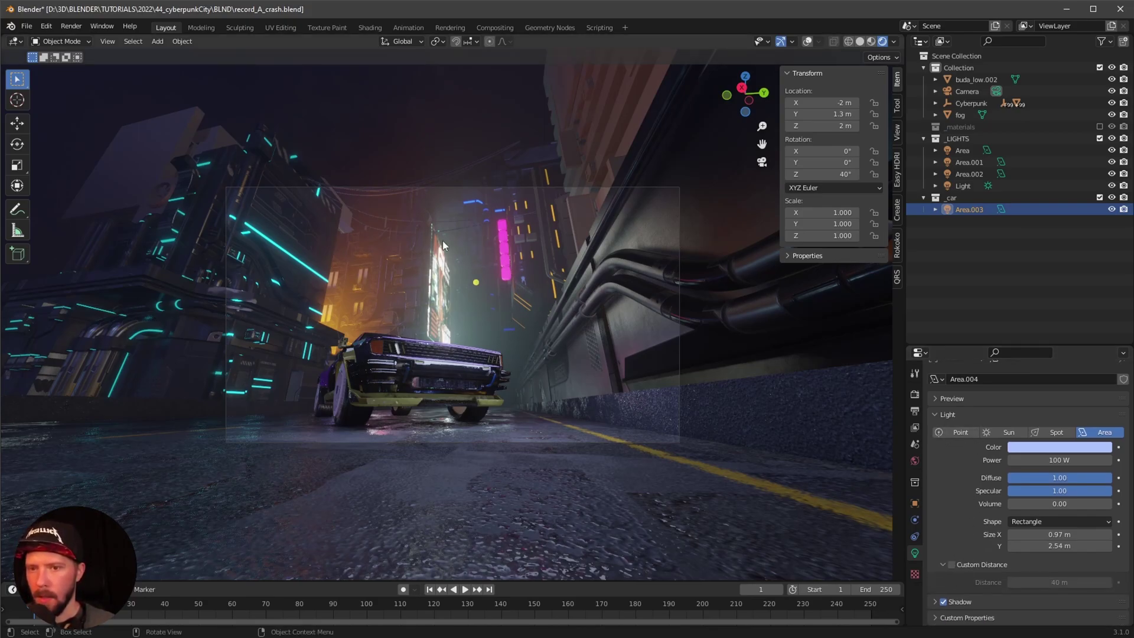
{"action": "left_click", "coordinate": [951, 564]}
{"action": "left_click", "coordinate": [1049, 581]}
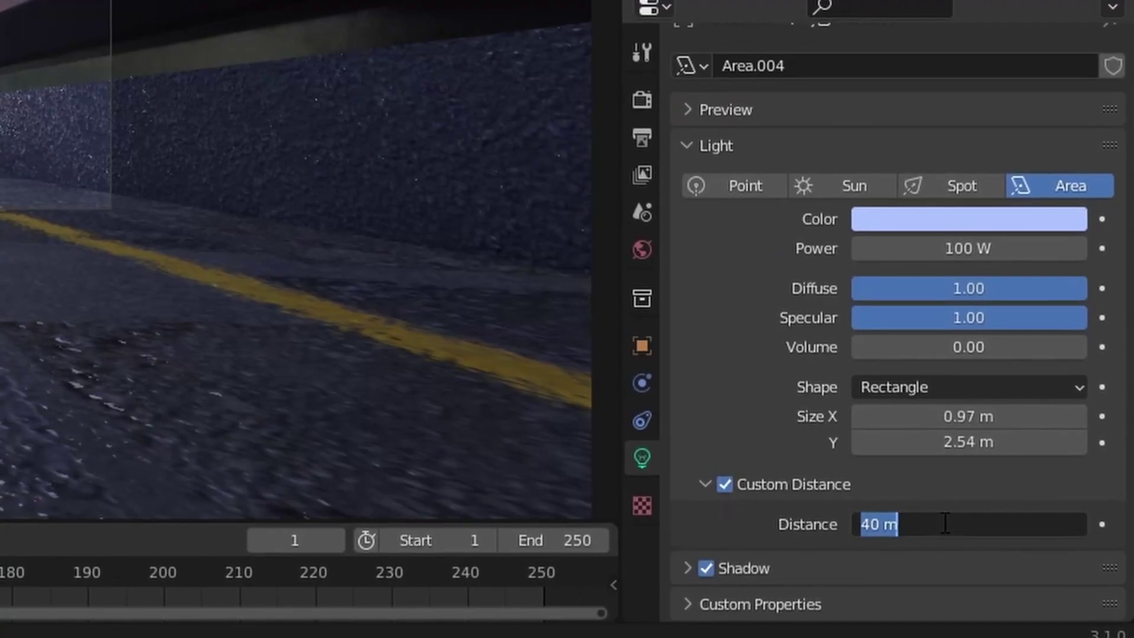
{"action": "type", "text": "1.8"}
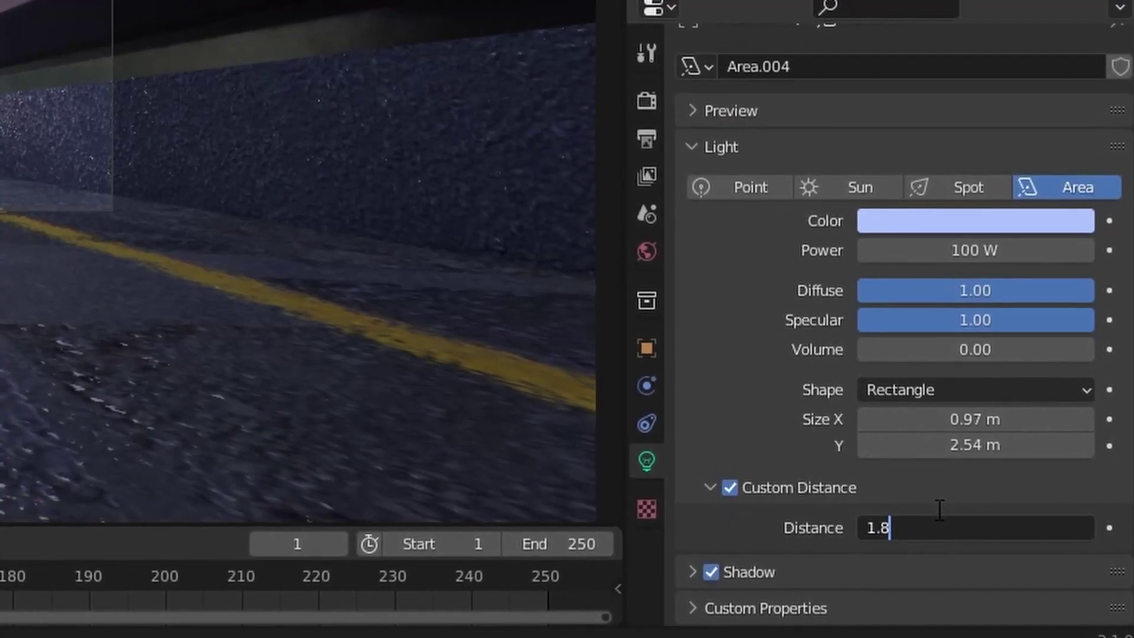
{"action": "key", "text": "Return"}
{"action": "left_click", "coordinate": [992, 601]}
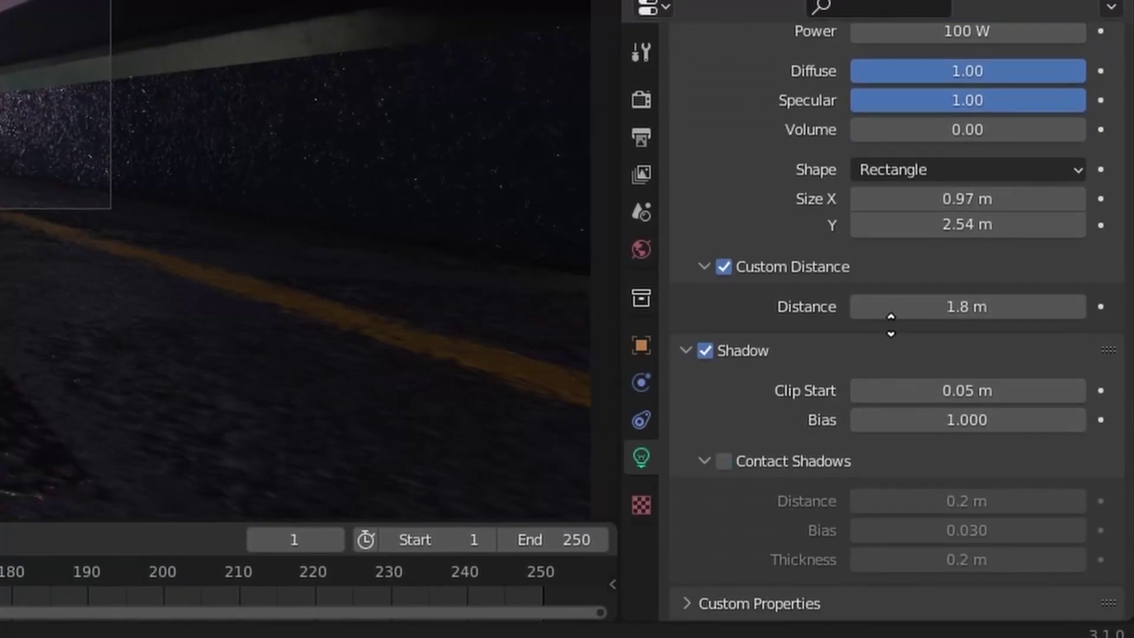
{"action": "left_click", "coordinate": [723, 460]}
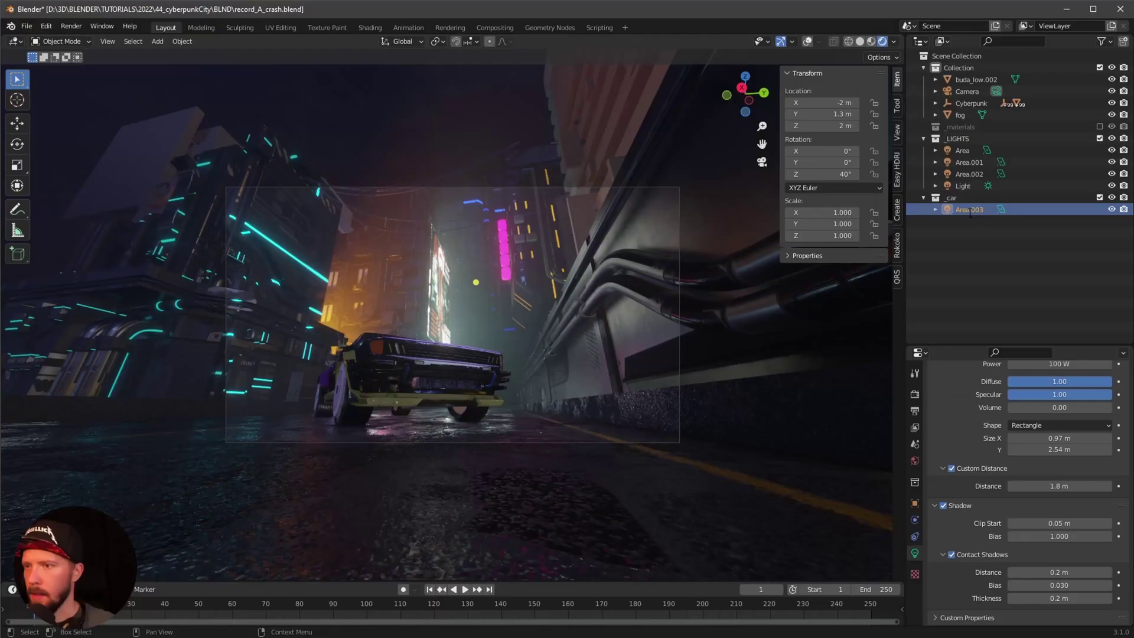
Step: Rename Area.003 to 'front' and duplicate it in place
{"action": "double_click", "coordinate": [969, 210]}
{"action": "type", "text": "fr"}
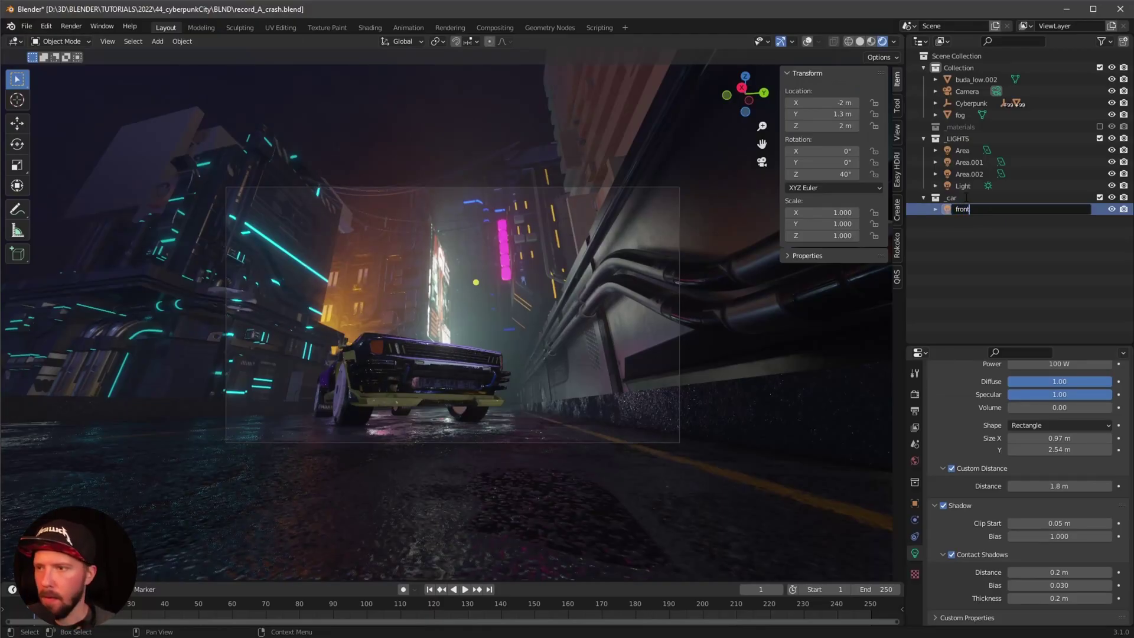
{"action": "type", "text": "ont"}
{"action": "key", "text": "Return"}
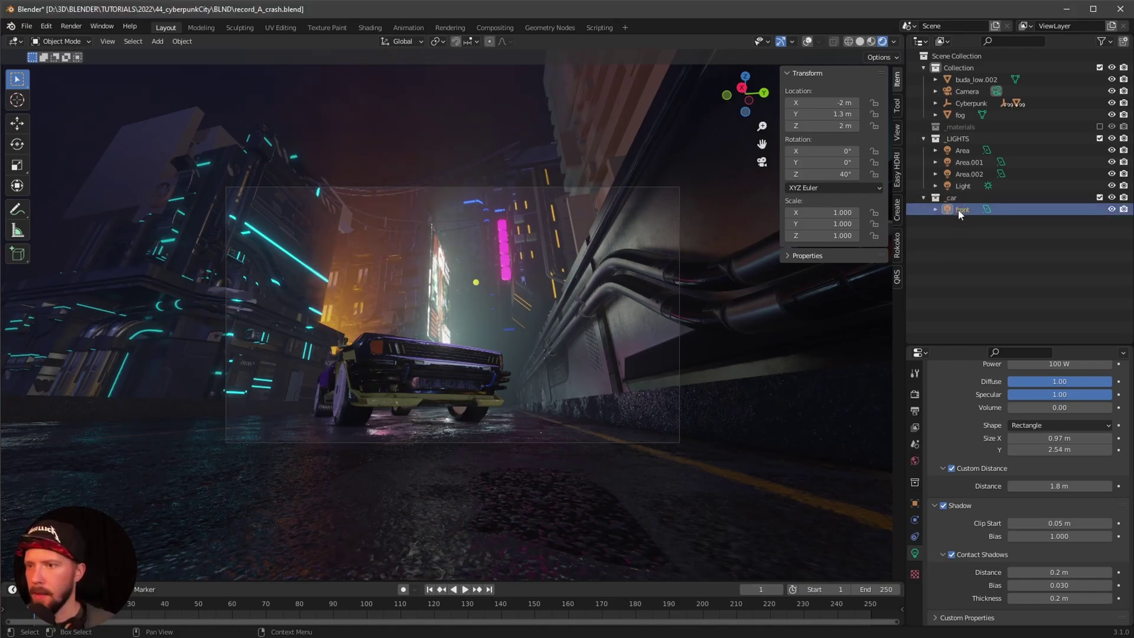
{"action": "key", "text": "shift+d"}
{"action": "right_click", "coordinate": [585, 381]}
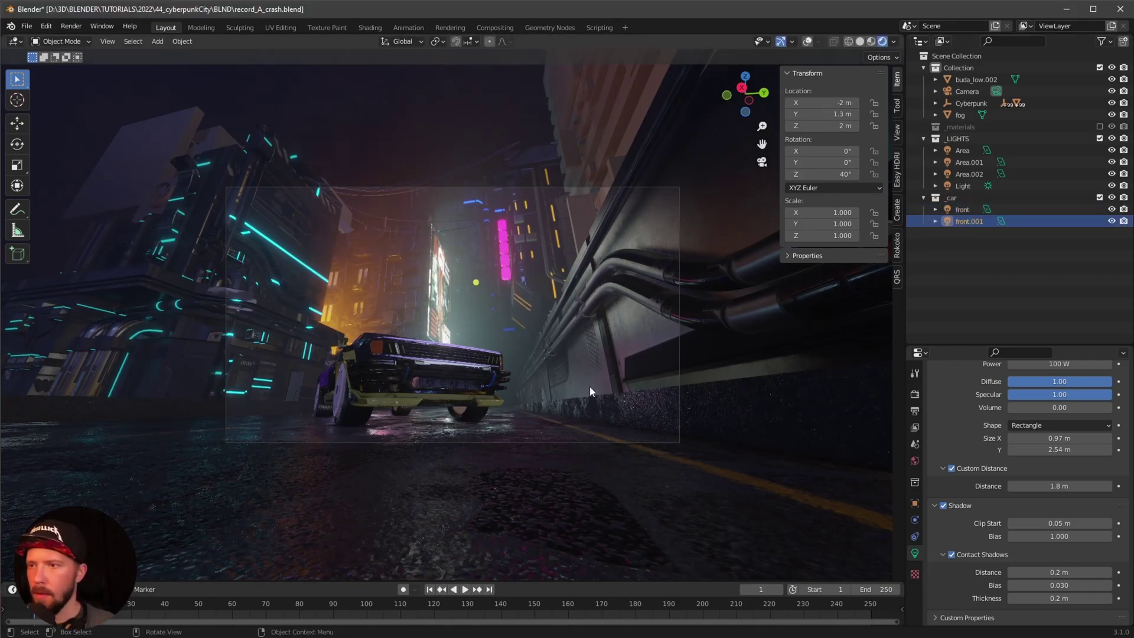
Step: Place the duplicate at X -4.2, Y -1.3 m and rename it 'back'
{"action": "left_click", "coordinate": [806, 41]}
{"action": "double_click", "coordinate": [831, 104]}
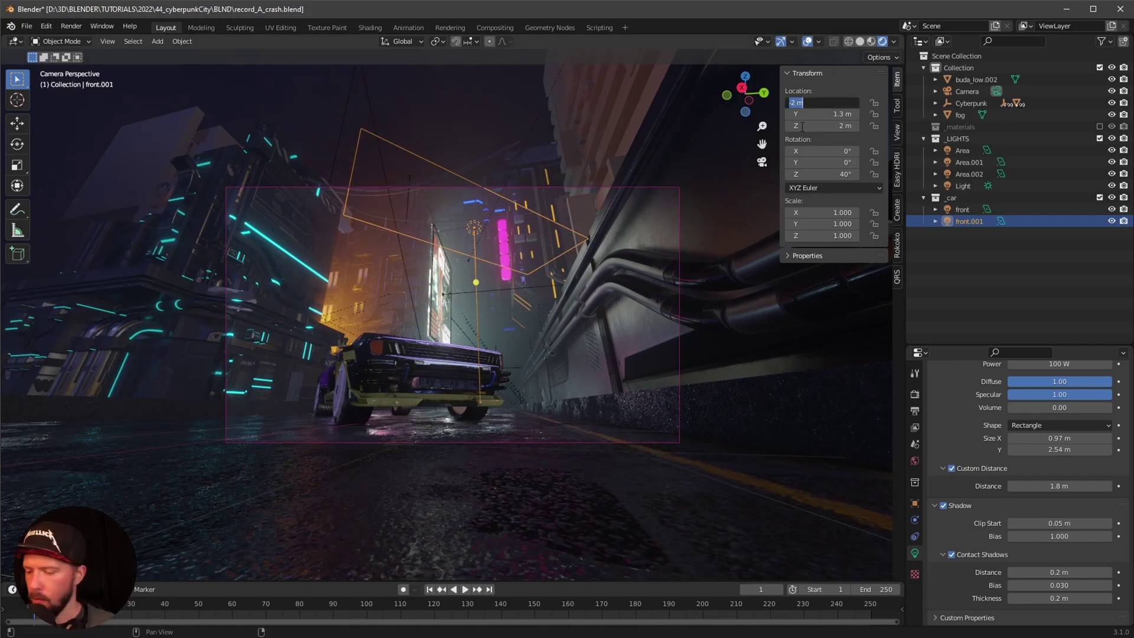
{"action": "type", "text": "-4.2"}
{"action": "key", "text": "Tab"}
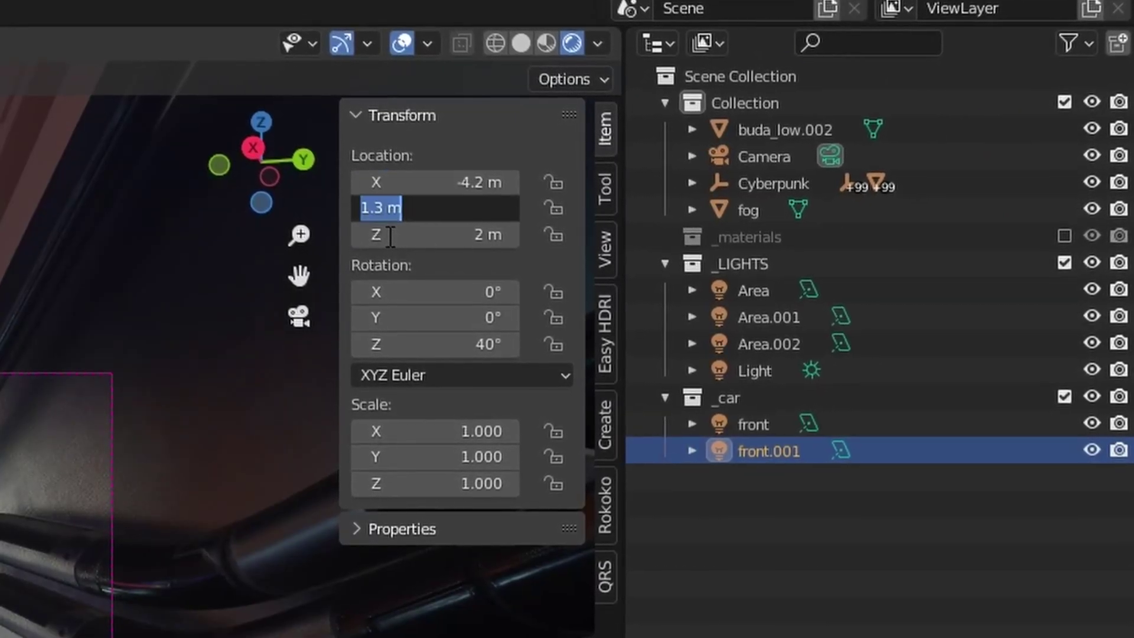
{"action": "type", "text": "-1.3"}
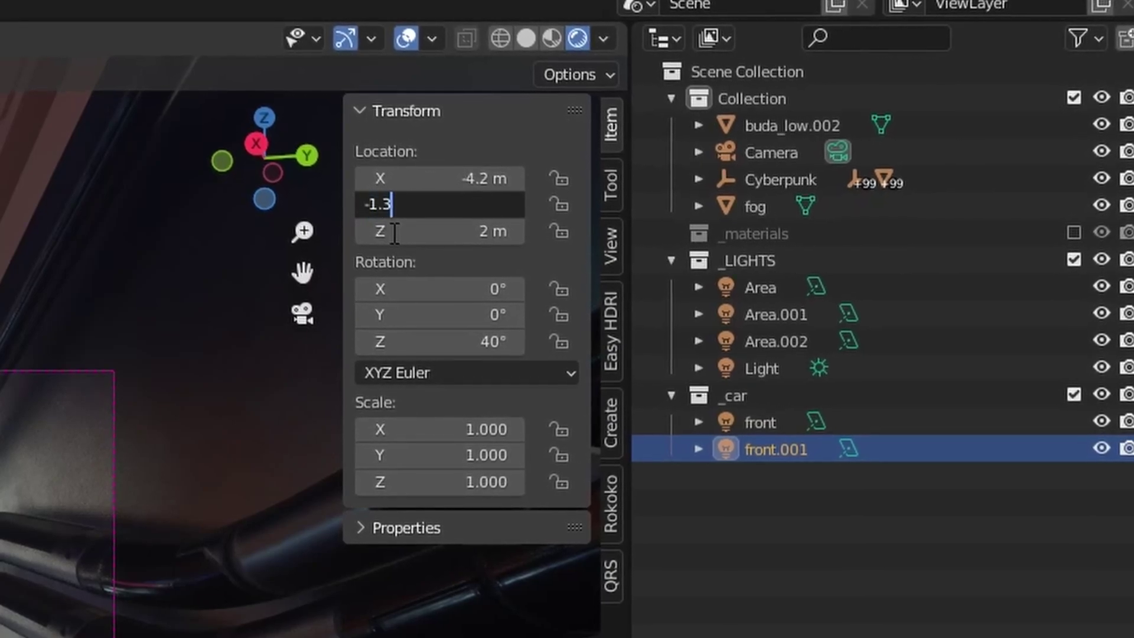
{"action": "key", "text": "Tab"}
{"action": "key", "text": "Return"}
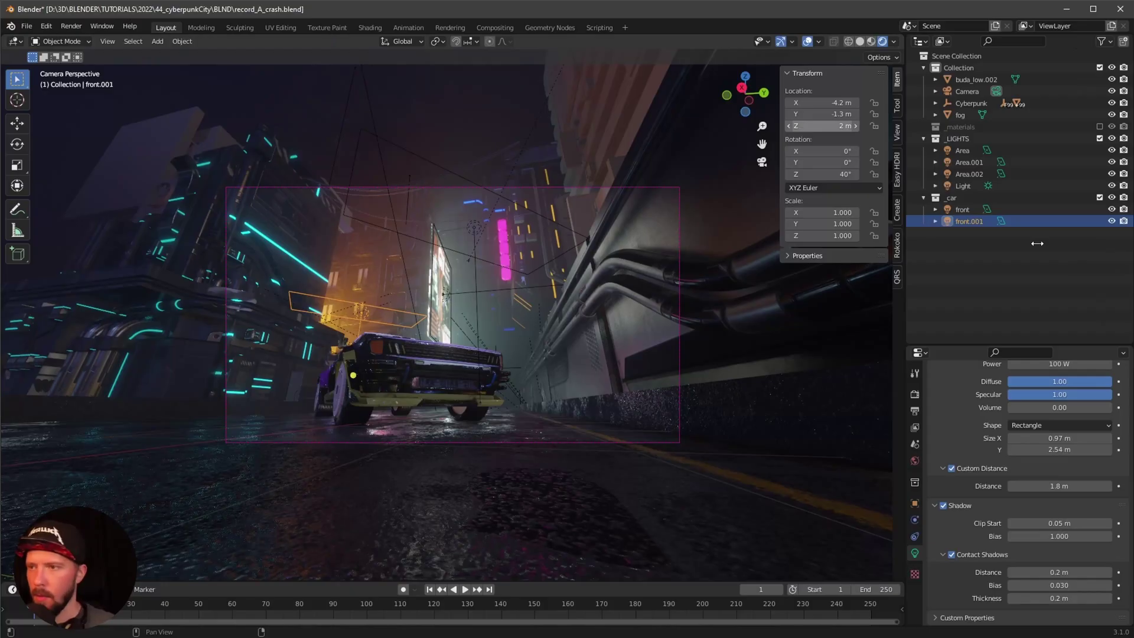
{"action": "double_click", "coordinate": [969, 221]}
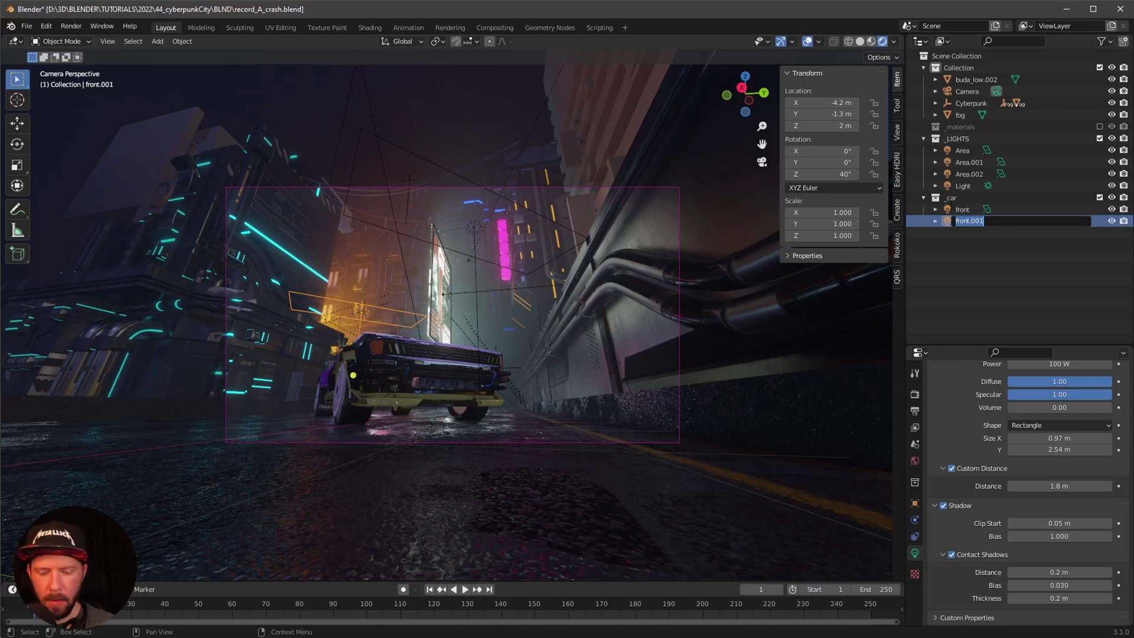
{"action": "type", "text": "back"}
{"action": "key", "text": "Return"}
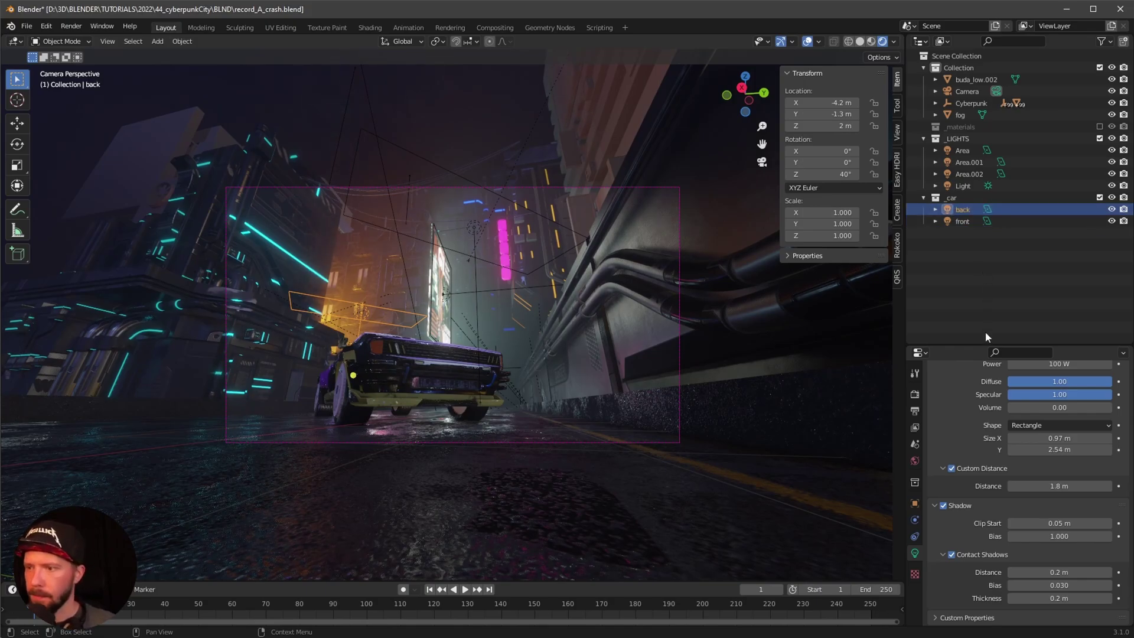
Step: Toggle the back light's visibility to compare the car lighting, then hide overlays
{"action": "scroll", "coordinate": [1050, 435], "scroll_direction": "up", "scroll_amount": 3}
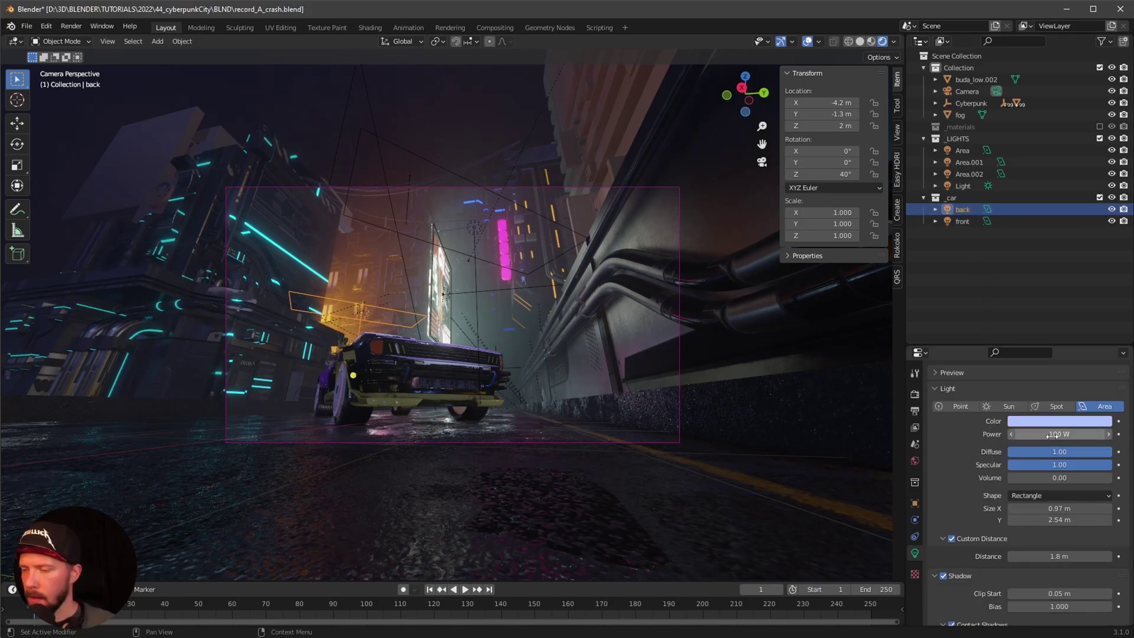
{"action": "left_click", "coordinate": [1111, 209]}
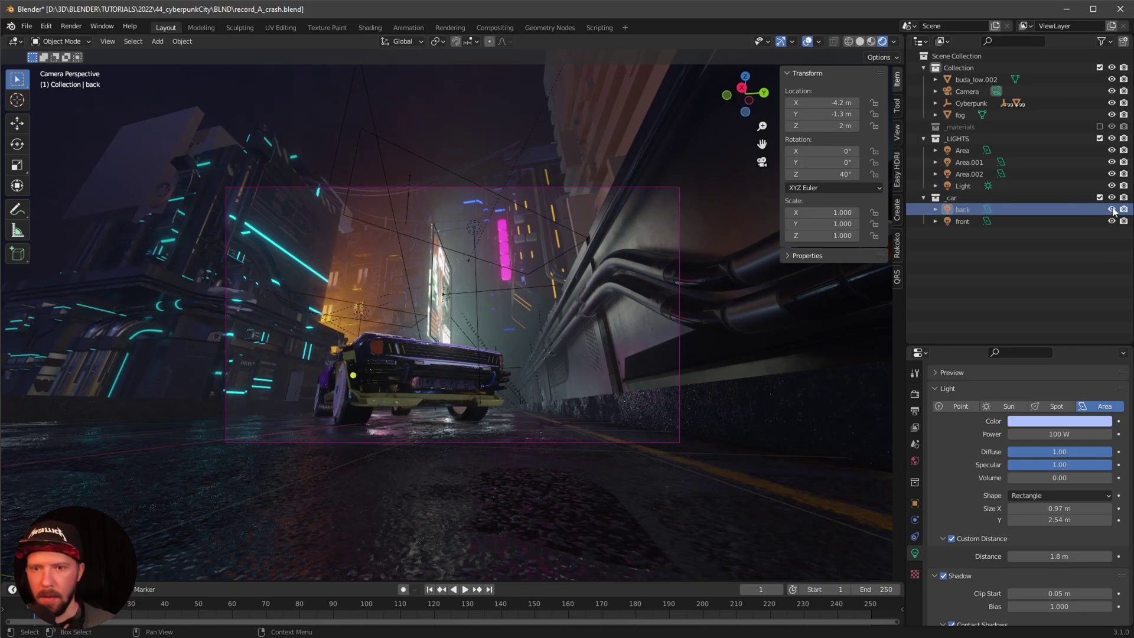
{"action": "middle_click_drag", "start_coordinate": [345, 378], "coordinate": [360, 349], "text": "ctrl"}
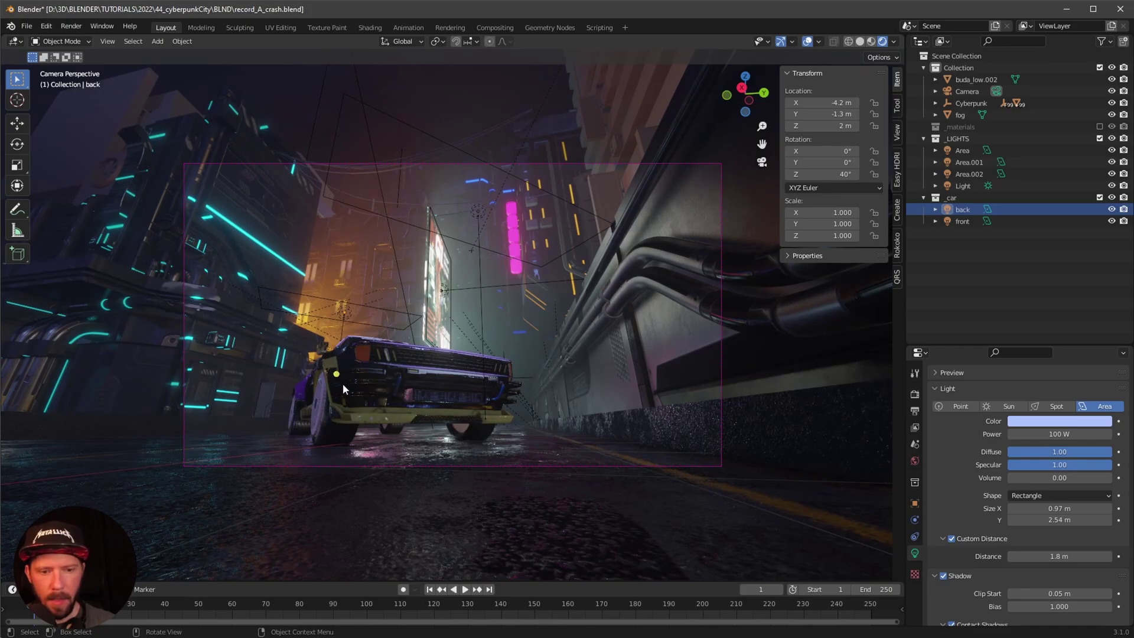
{"action": "scroll", "coordinate": [1050, 534], "scroll_direction": "down", "scroll_amount": 3}
{"action": "left_click", "coordinate": [1111, 209]}
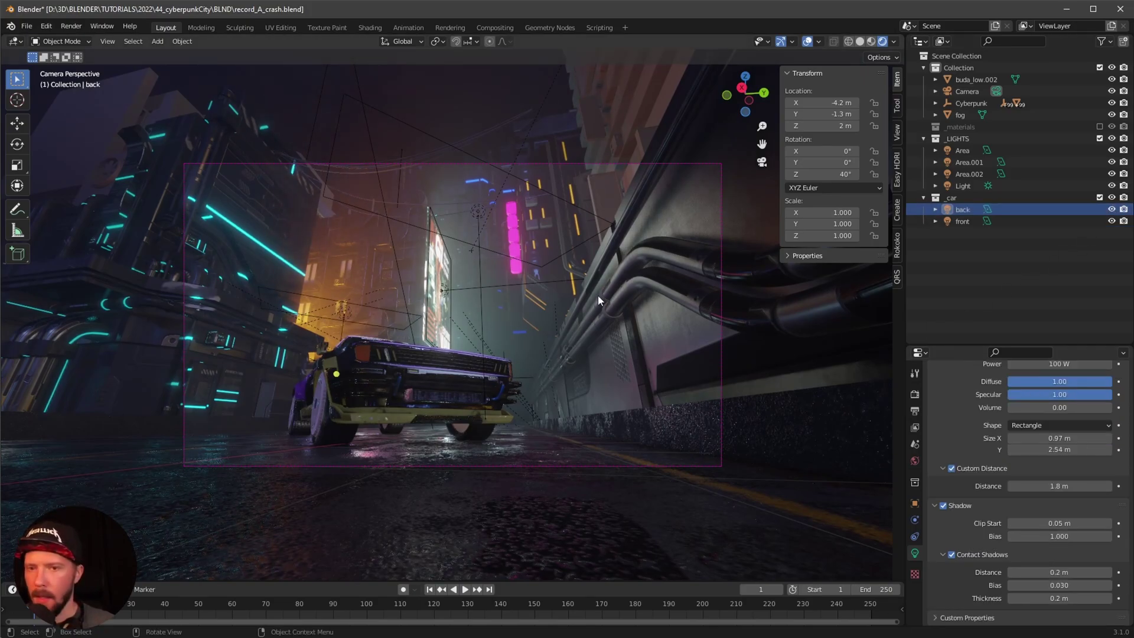
{"action": "left_click", "coordinate": [807, 42]}
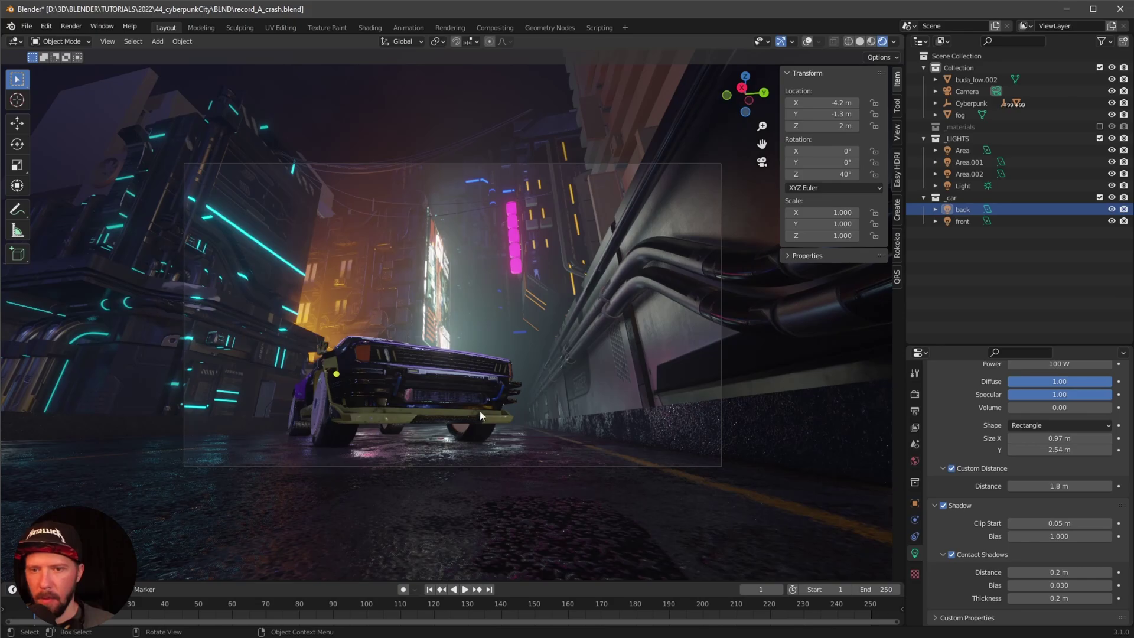
Step: Add a point light and move it into the _car collection
{"action": "key", "text": "shift+a"}
{"action": "mouse_move", "coordinate": [533, 408]}
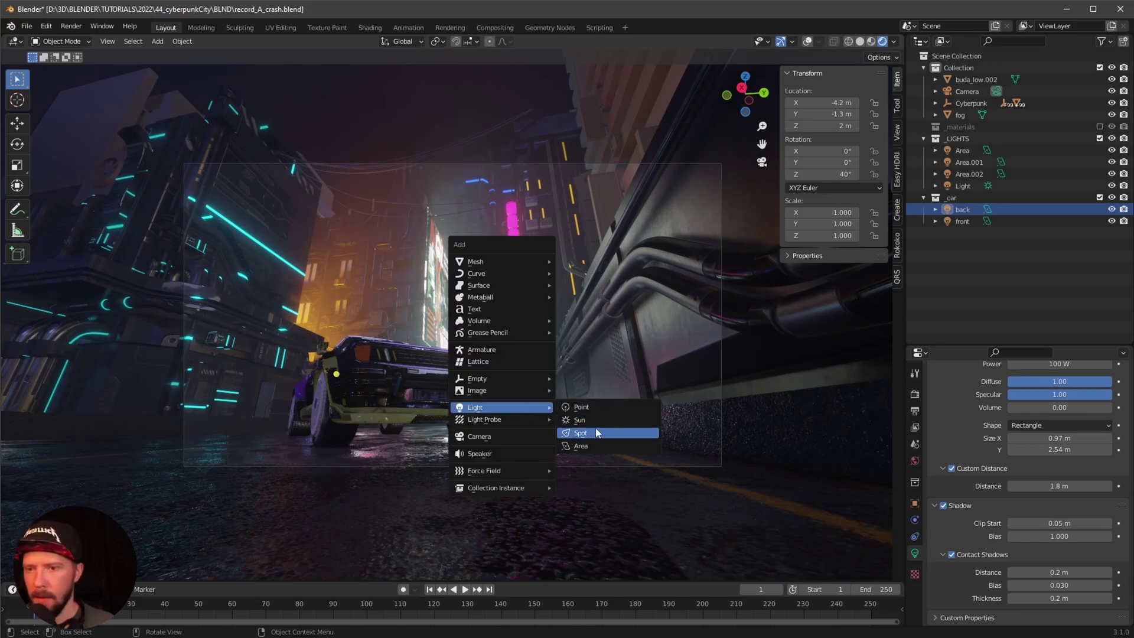
{"action": "left_click", "coordinate": [600, 409]}
{"action": "left_click_drag", "start_coordinate": [955, 127], "coordinate": [961, 210]}
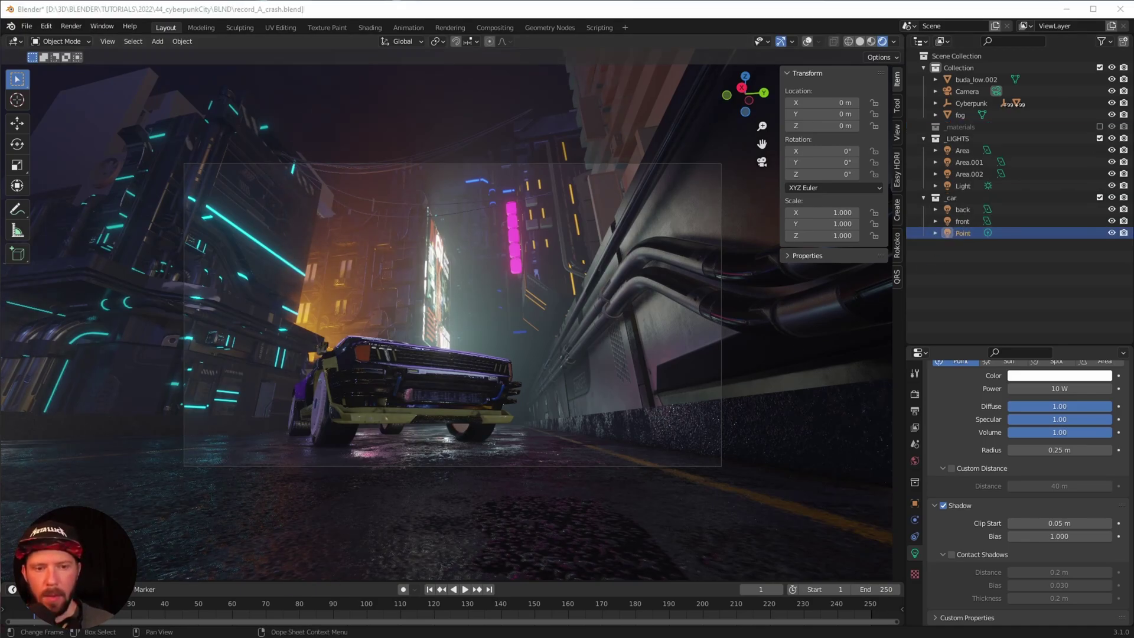
{"action": "left_click", "coordinate": [957, 236]}
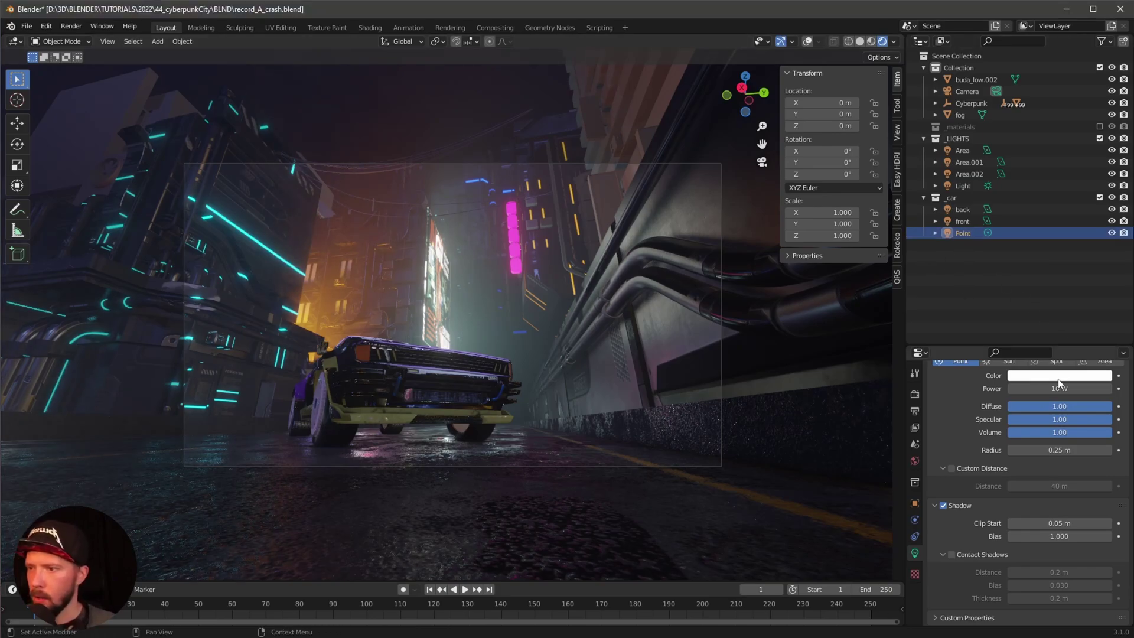
{"action": "scroll", "coordinate": [1050, 415], "scroll_direction": "up", "scroll_amount": 4}
Step: Colour the point light cyan 77FFFF and set its power to 500 W
{"action": "left_click", "coordinate": [1059, 459]}
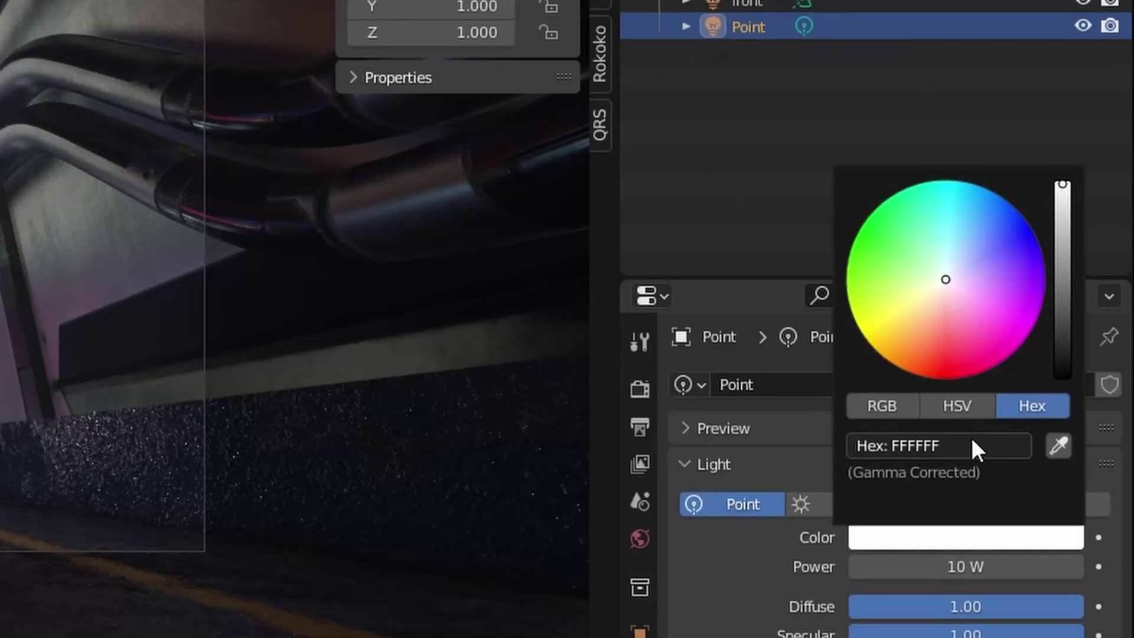
{"action": "left_click", "coordinate": [972, 442]}
{"action": "type", "text": "77FFFF"}
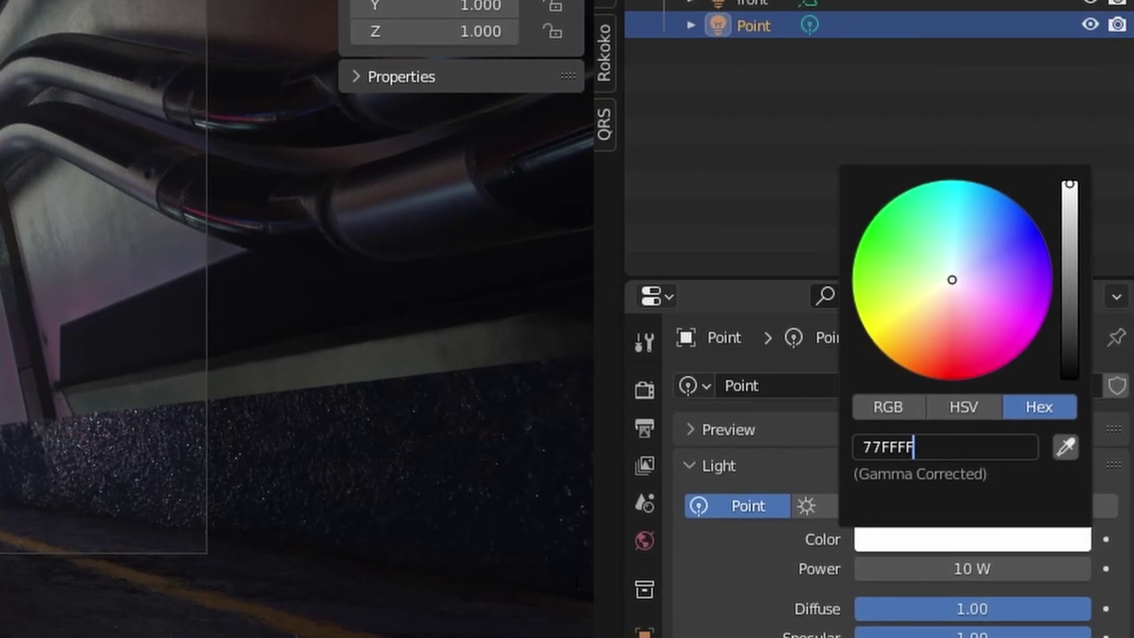
{"action": "key", "text": "Return"}
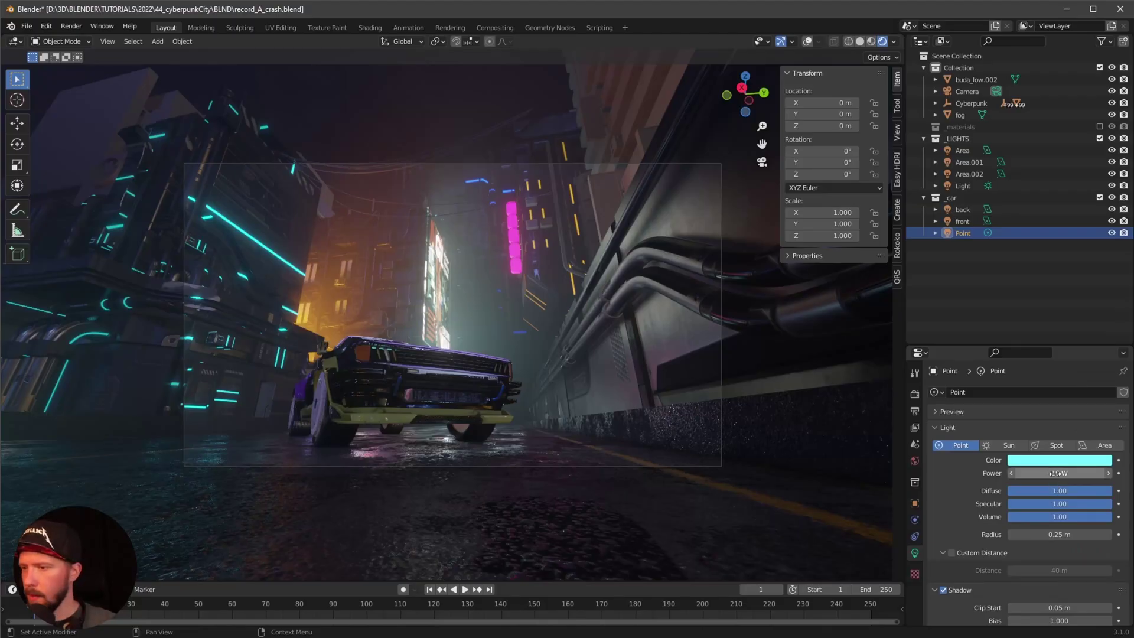
{"action": "left_click", "coordinate": [978, 577]}
{"action": "type", "text": "500"}
{"action": "key", "text": "Return"}
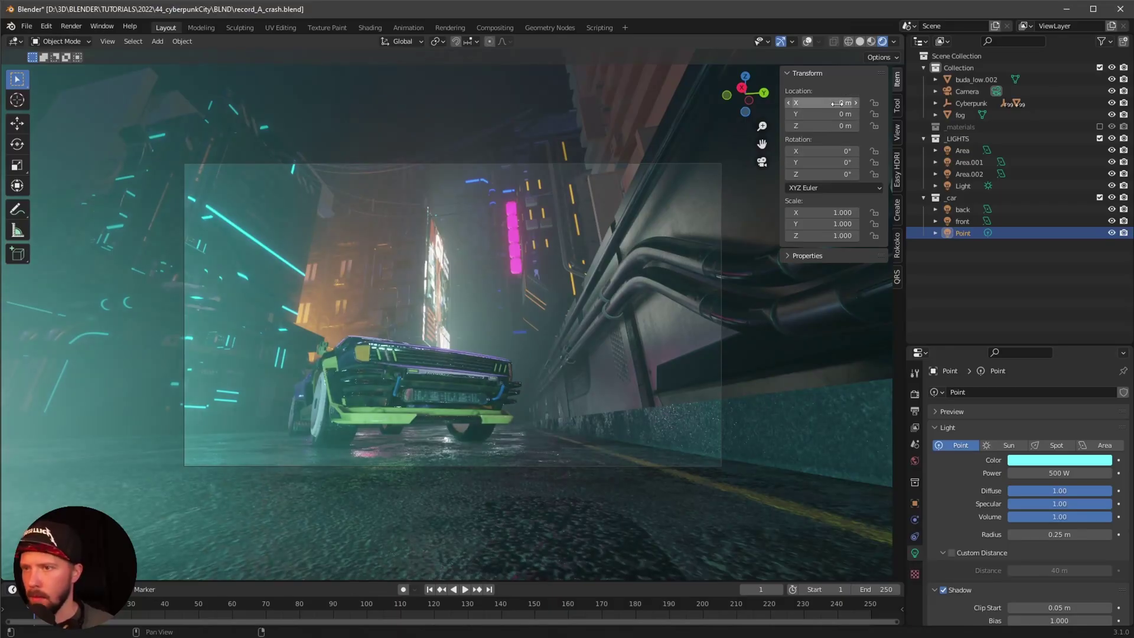
Step: Move the cyan point light to location X -7, Y -3.2, Z 2 m
{"action": "left_click", "coordinate": [837, 104]}
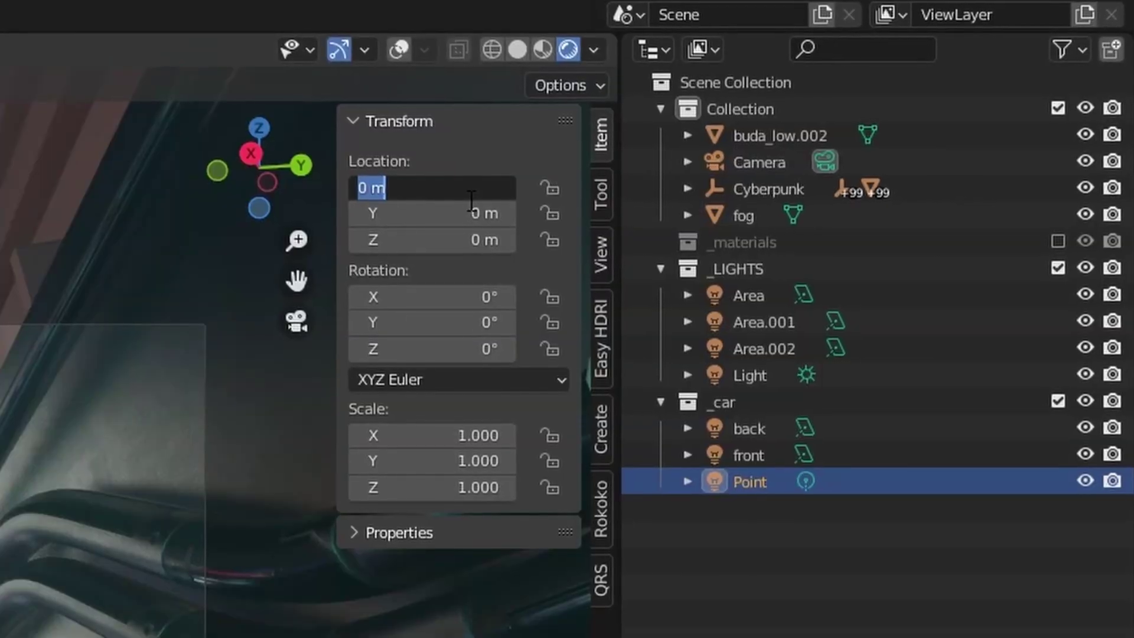
{"action": "type", "text": "-7"}
{"action": "key", "text": "Tab"}
{"action": "type", "text": "-3.2"}
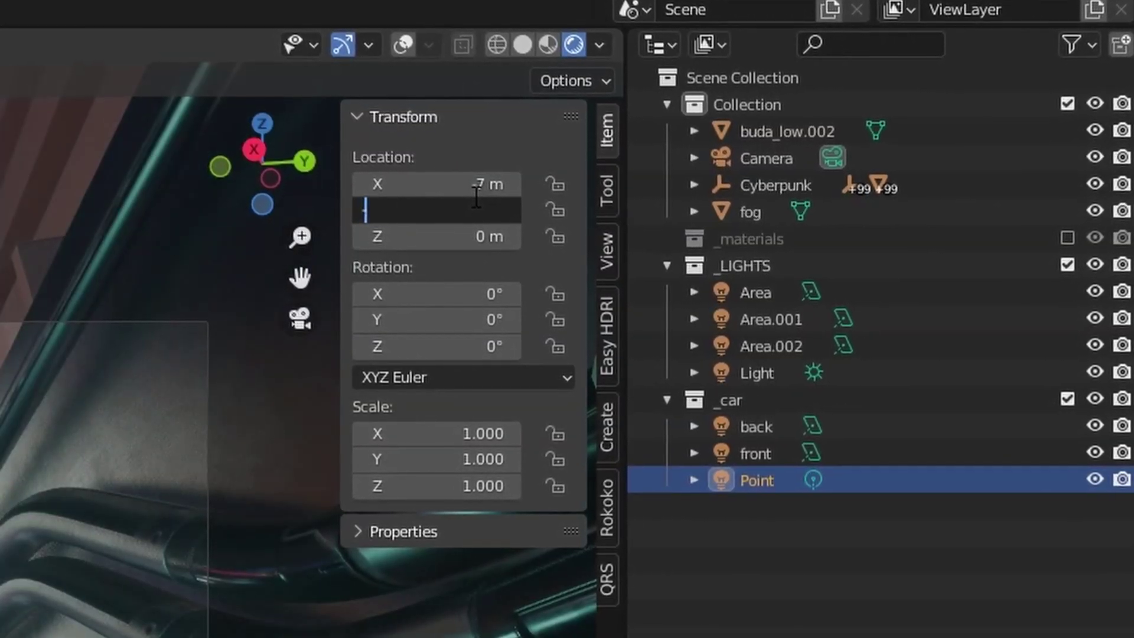
{"action": "key", "text": "Tab"}
{"action": "type", "text": "2"}
{"action": "key", "text": "Return"}
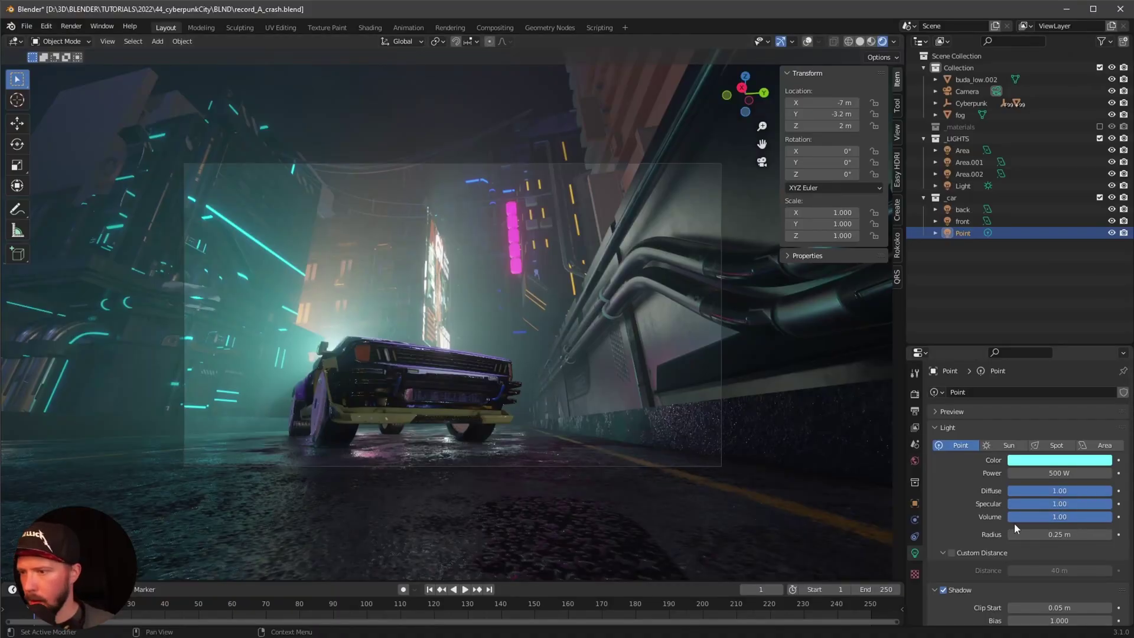
Step: Set the point light's Volume to 0.30 and its Radius to 3.9 m
{"action": "left_click", "coordinate": [1050, 519]}
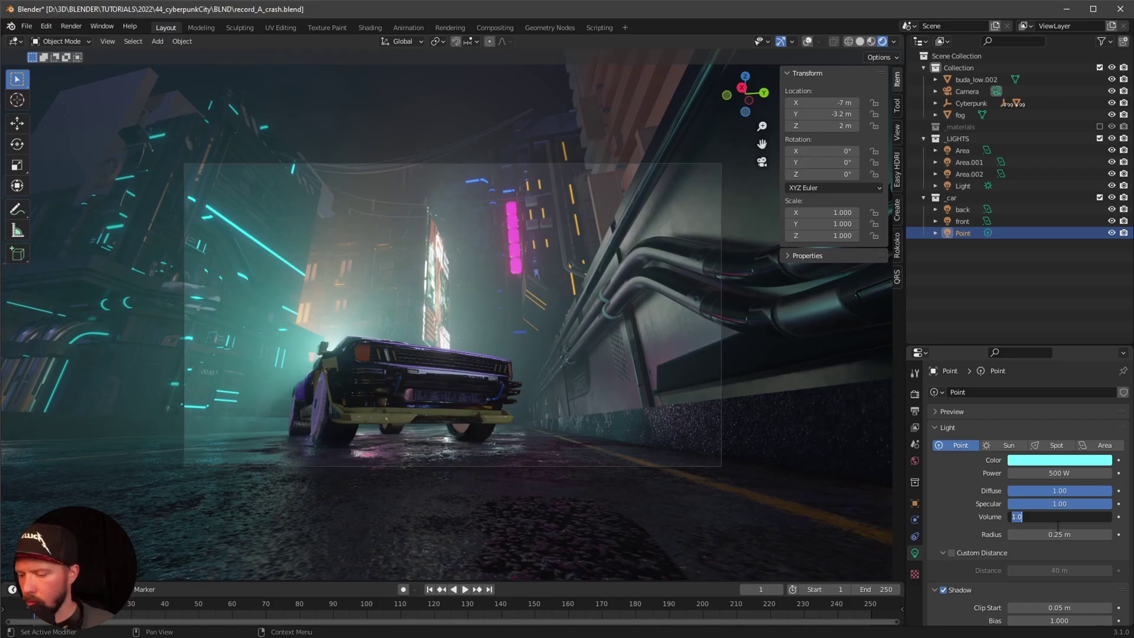
{"action": "key", "text": "BackSpace"}
{"action": "type", "text": ".3"}
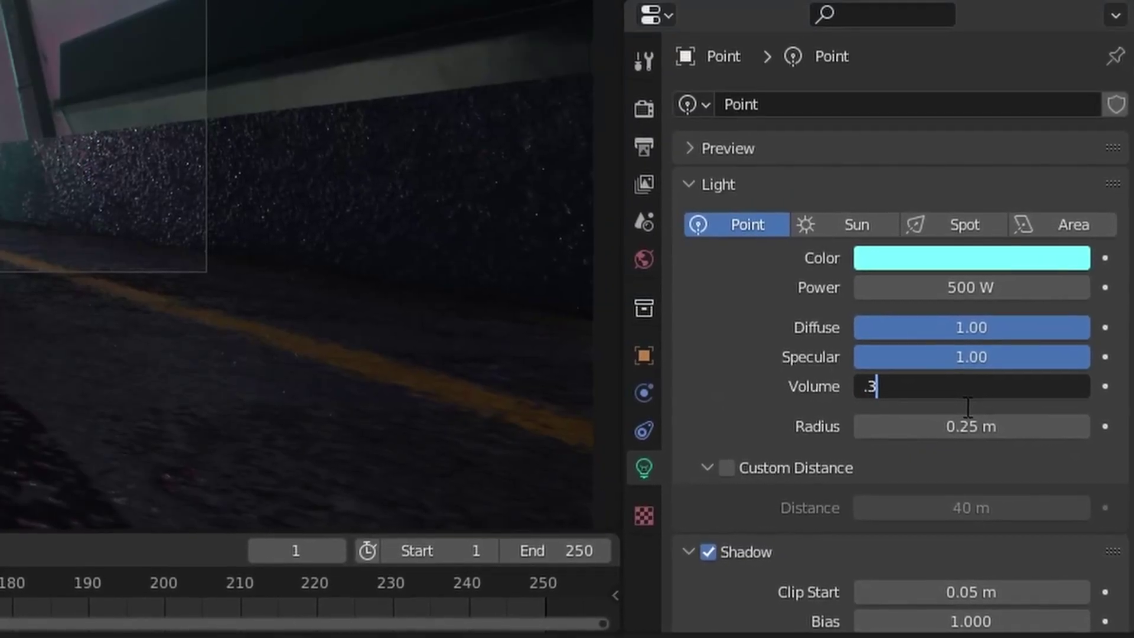
{"action": "key", "text": "Return"}
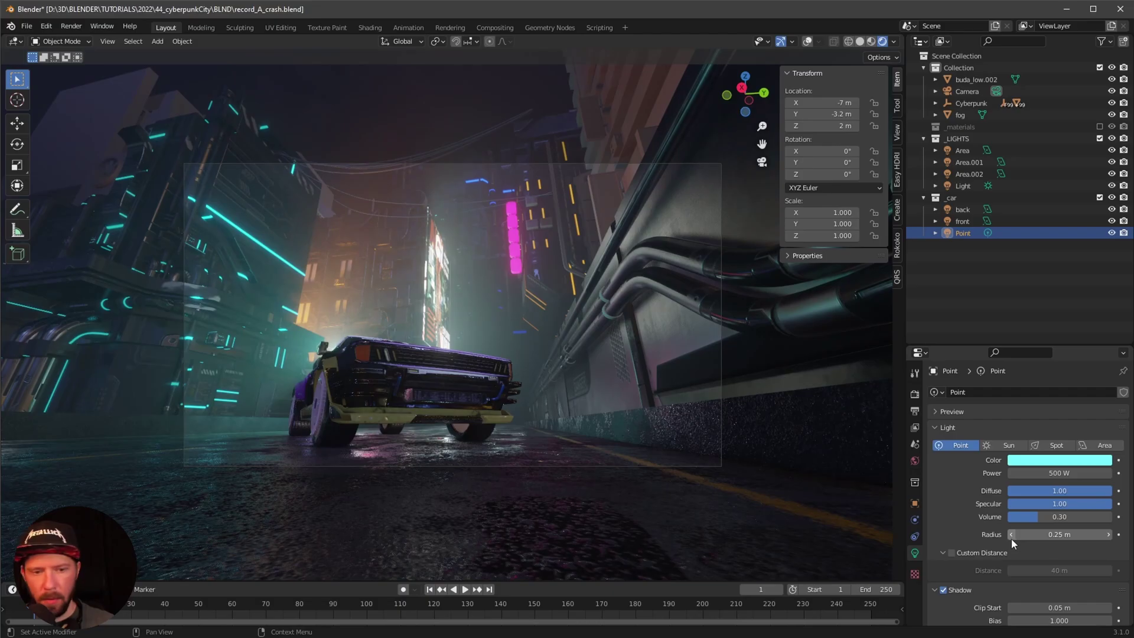
{"action": "left_click", "coordinate": [1057, 534]}
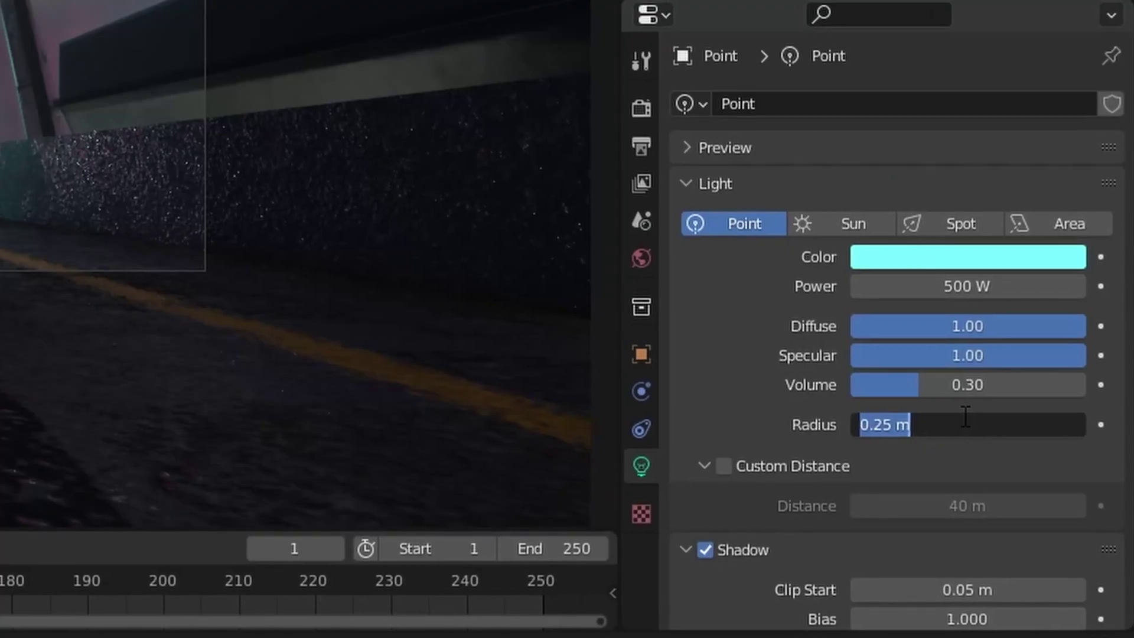
{"action": "type", "text": "3."}
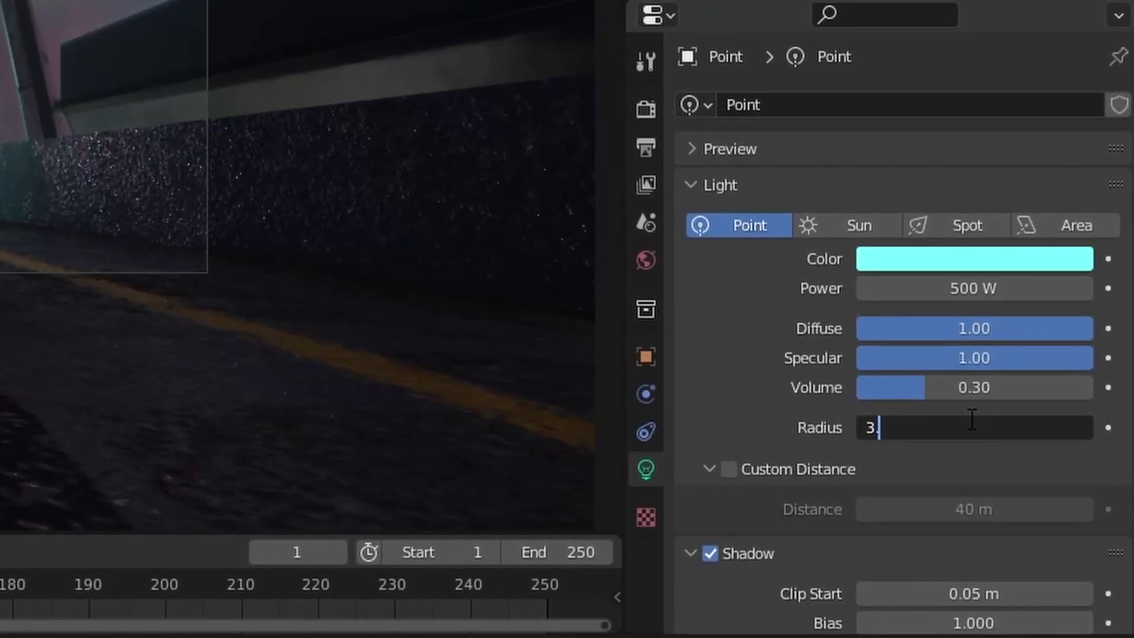
{"action": "type", "text": "9"}
{"action": "key", "text": "Return"}
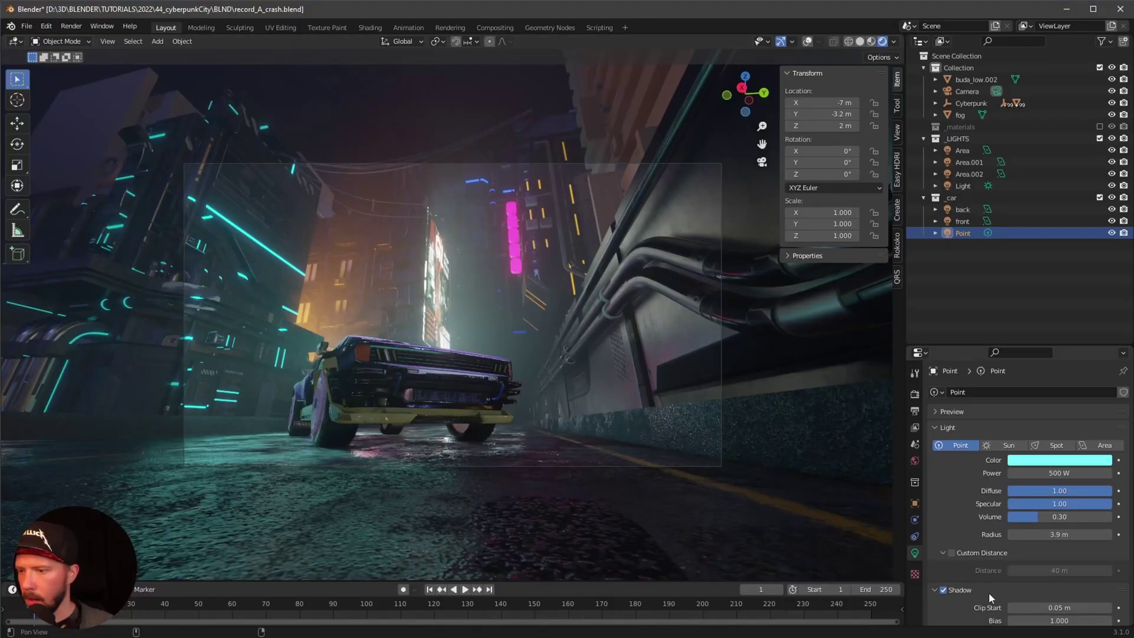
Step: Check Contact Shadows for the cyan point light, then return to Object Mode
{"action": "scroll", "coordinate": [989, 531], "scroll_direction": "down", "scroll_amount": 3}
{"action": "left_click", "coordinate": [951, 553]}
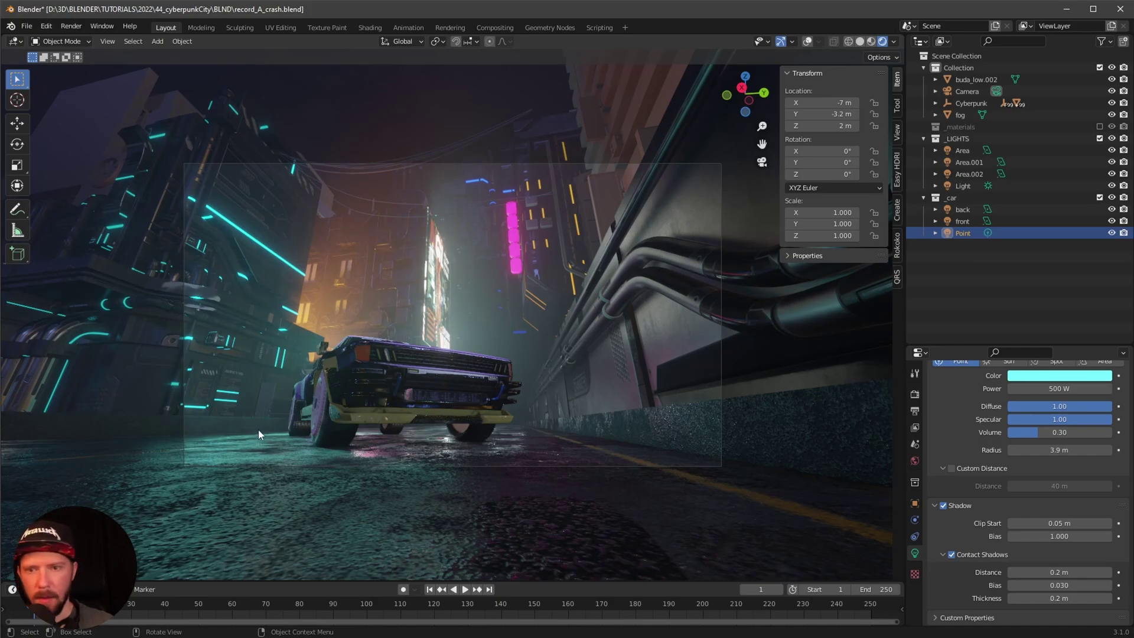
{"action": "scroll", "coordinate": [378, 416], "scroll_direction": "up", "scroll_amount": 1}
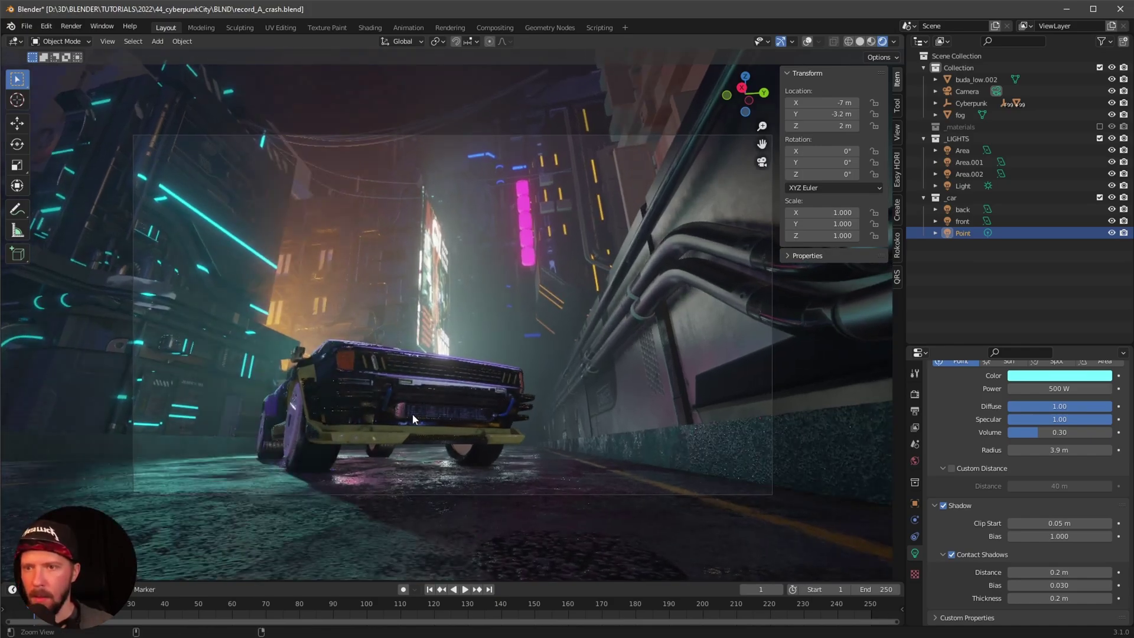
{"action": "key", "text": "ctrl"}
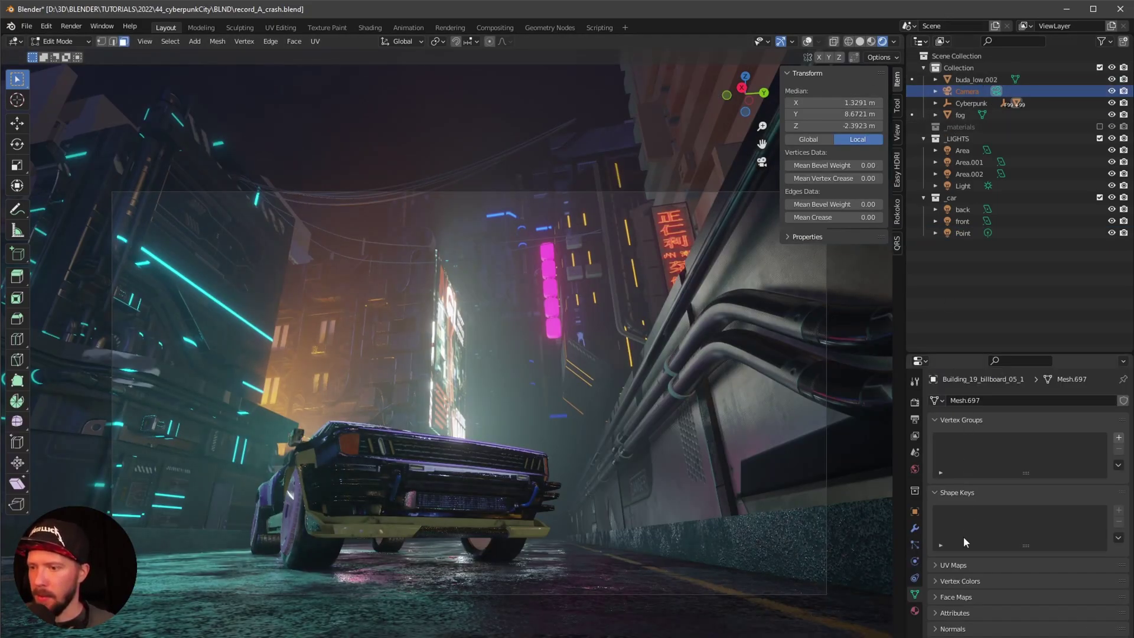
{"action": "key", "text": "Tab"}
Step: Select the Camera and enable Depth of Field with 2.3 m focus distance and F-Stop 1.5
{"action": "left_click", "coordinate": [966, 91]}
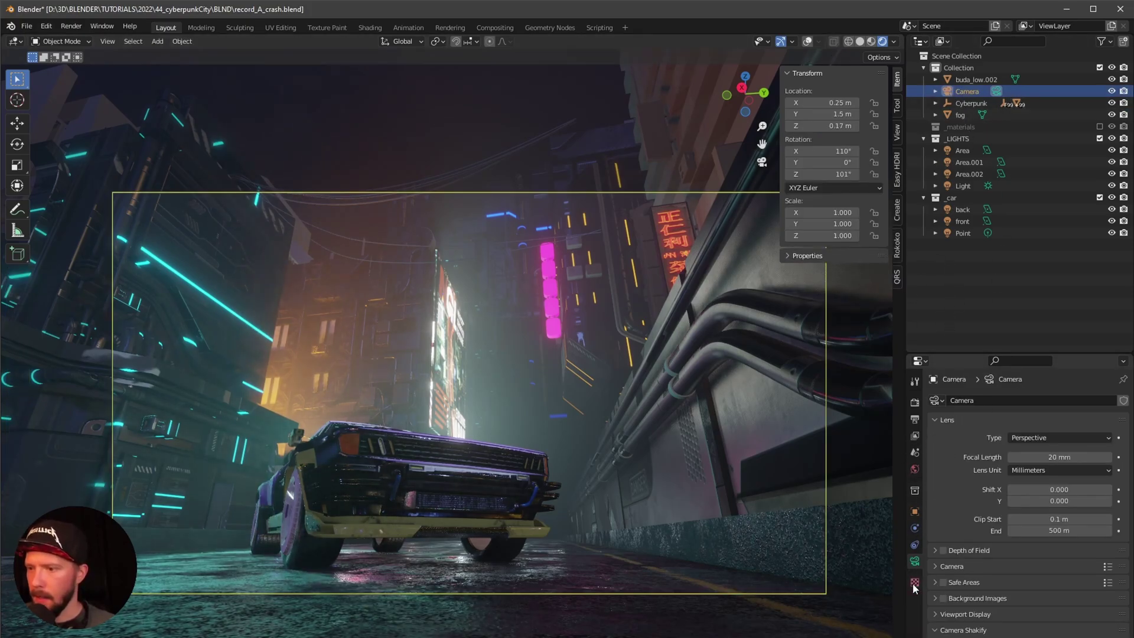
{"action": "left_click", "coordinate": [943, 550]}
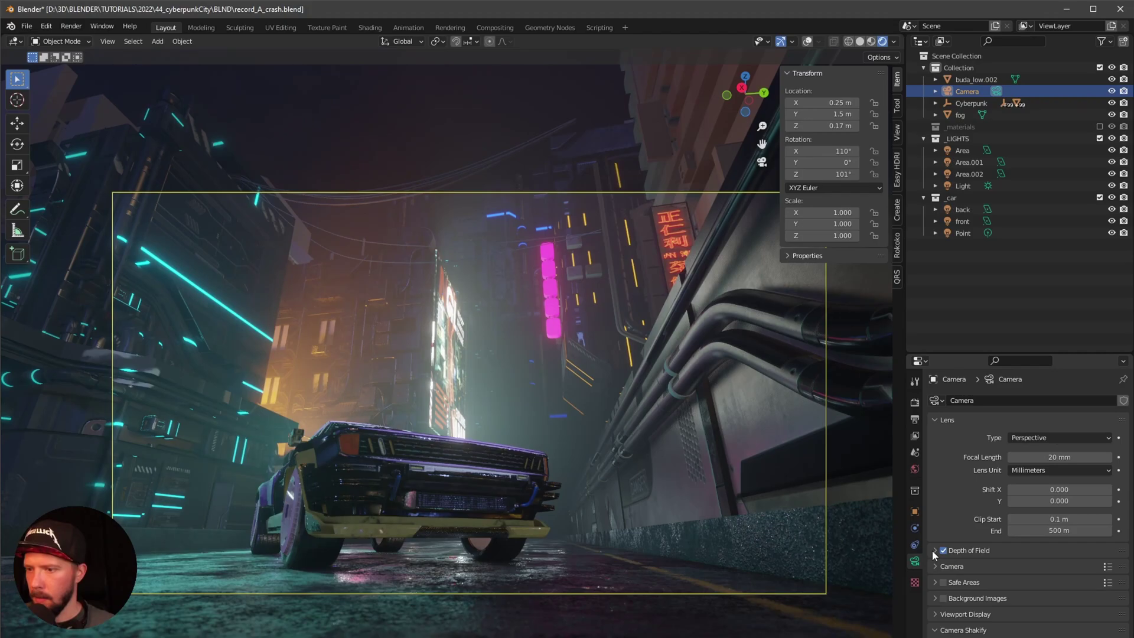
{"action": "left_click", "coordinate": [933, 551]}
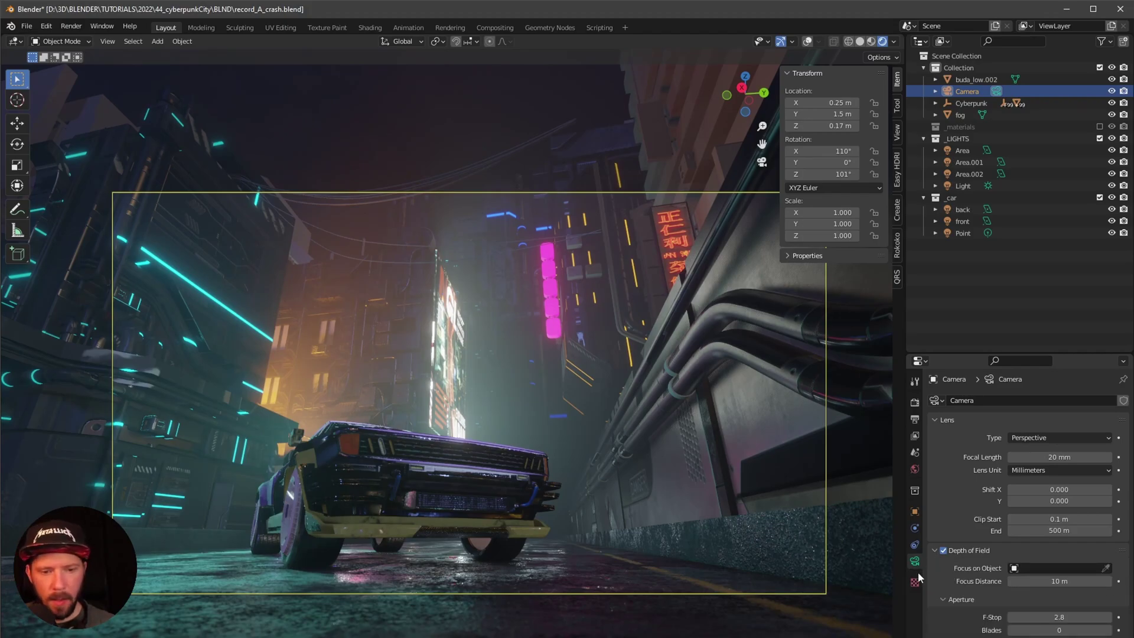
{"action": "left_click", "coordinate": [1061, 580]}
{"action": "type", "text": "2.3"}
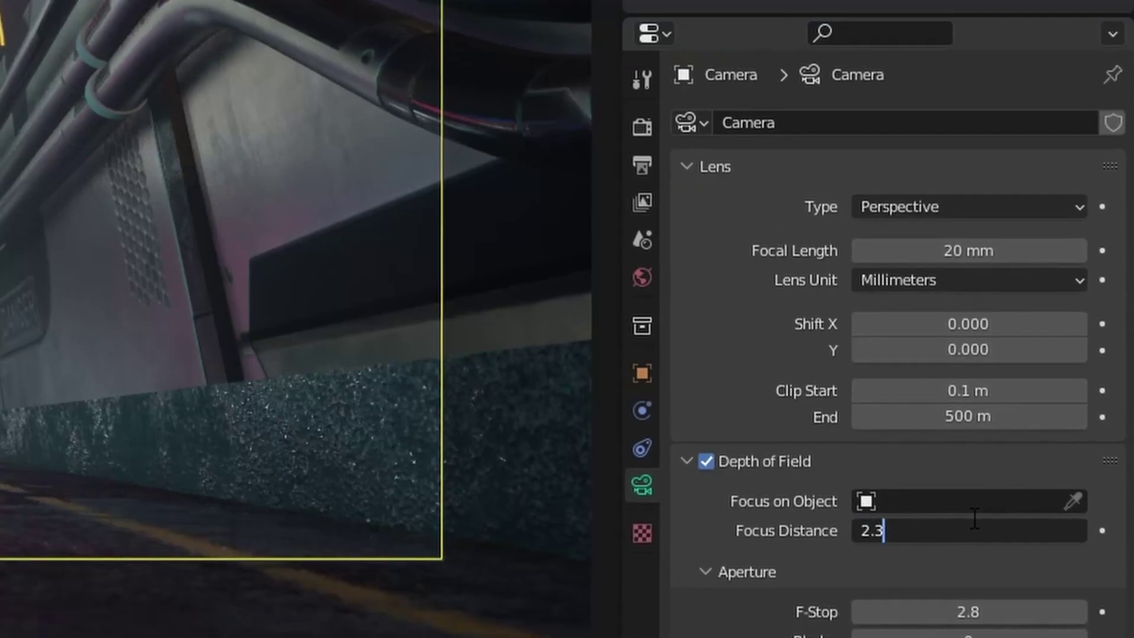
{"action": "key", "text": "Return"}
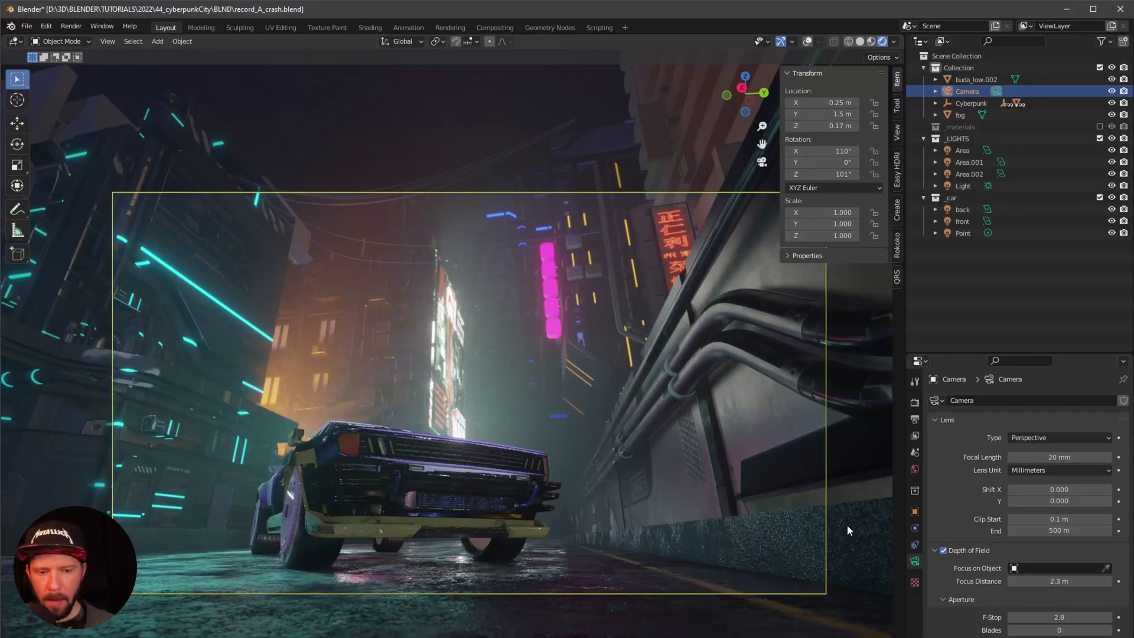
{"action": "left_click", "coordinate": [1056, 617]}
{"action": "type", "text": "1.5"}
{"action": "key", "text": "Return"}
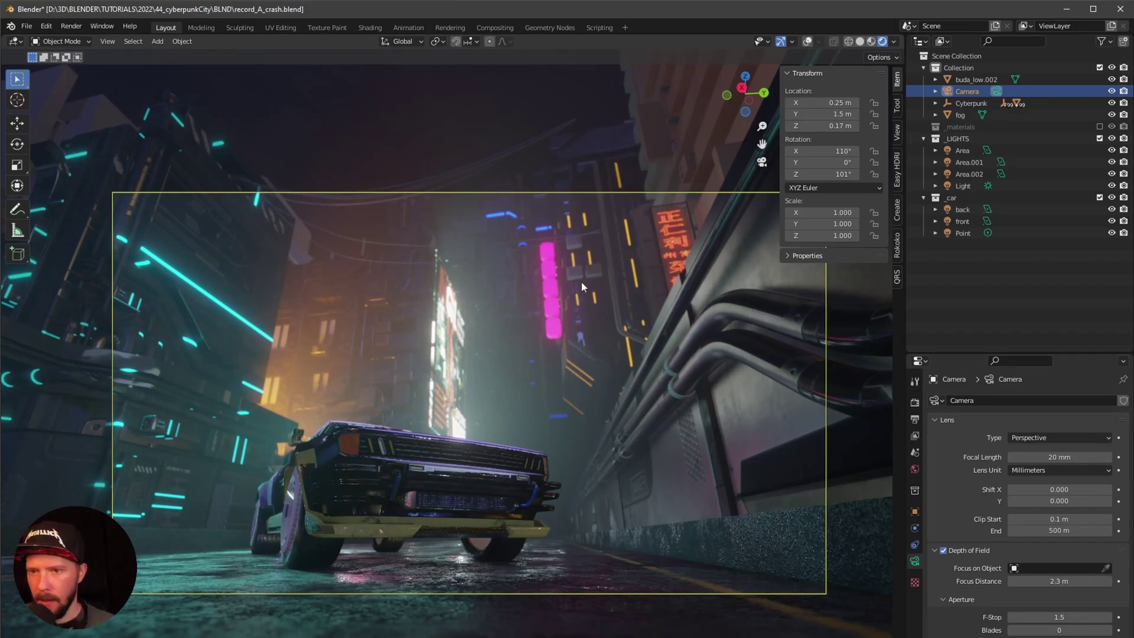
Step: Set the render sampling to 128 samples in Render Properties
{"action": "scroll", "coordinate": [526, 413], "scroll_direction": "up", "scroll_amount": 1}
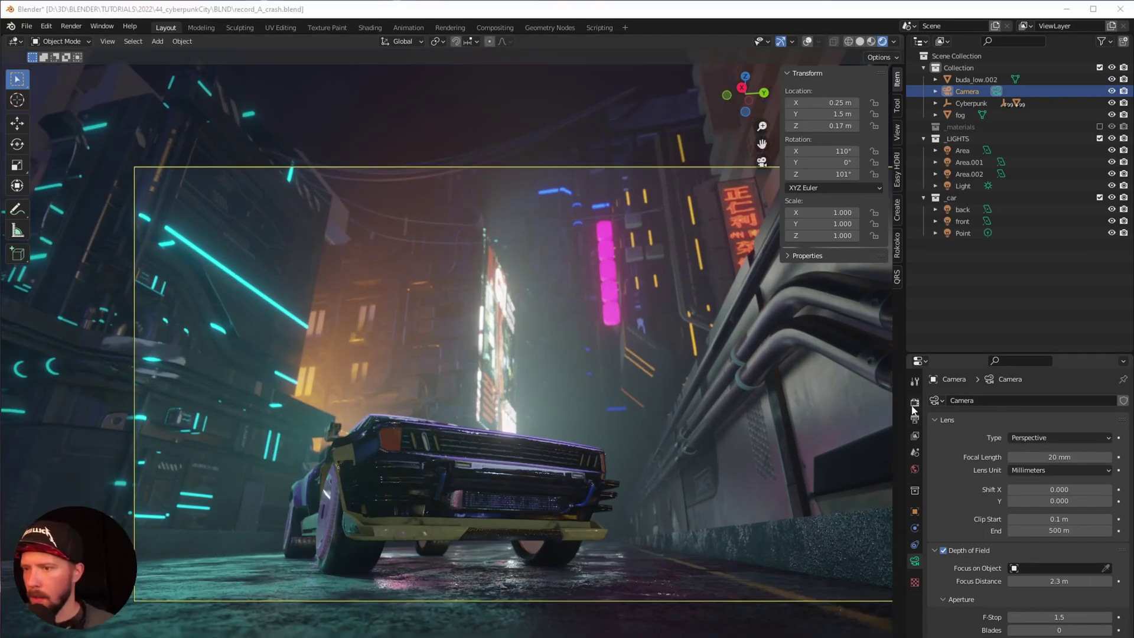
{"action": "left_click", "coordinate": [914, 403]}
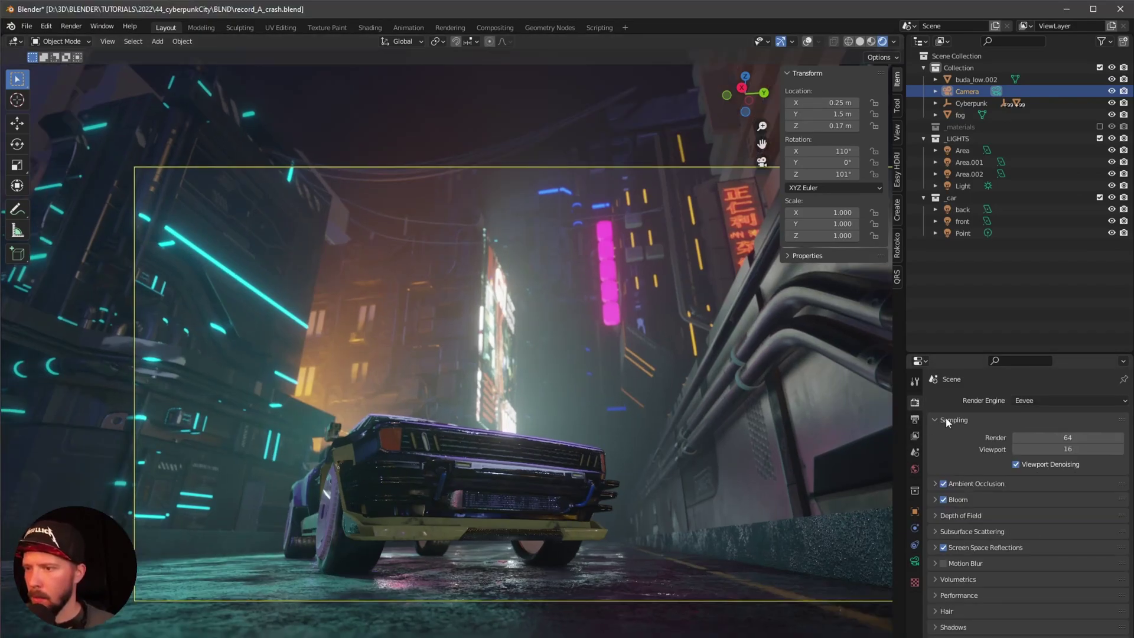
{"action": "left_click", "coordinate": [1072, 437]}
{"action": "type", "text": "1"}
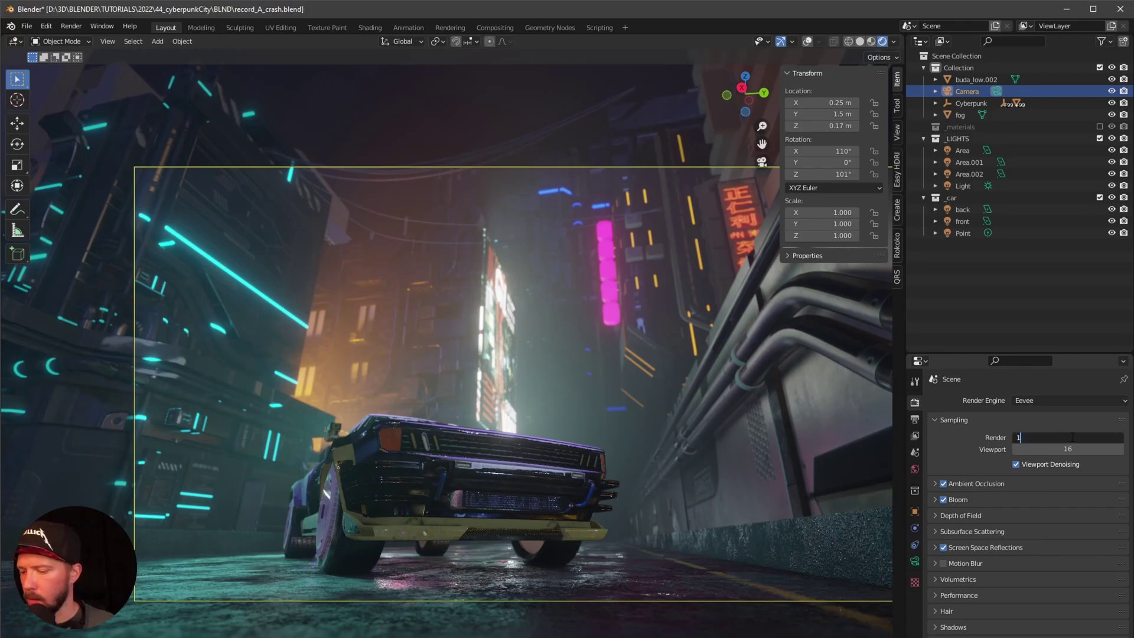
{"action": "type", "text": "28"}
{"action": "key", "text": "Return"}
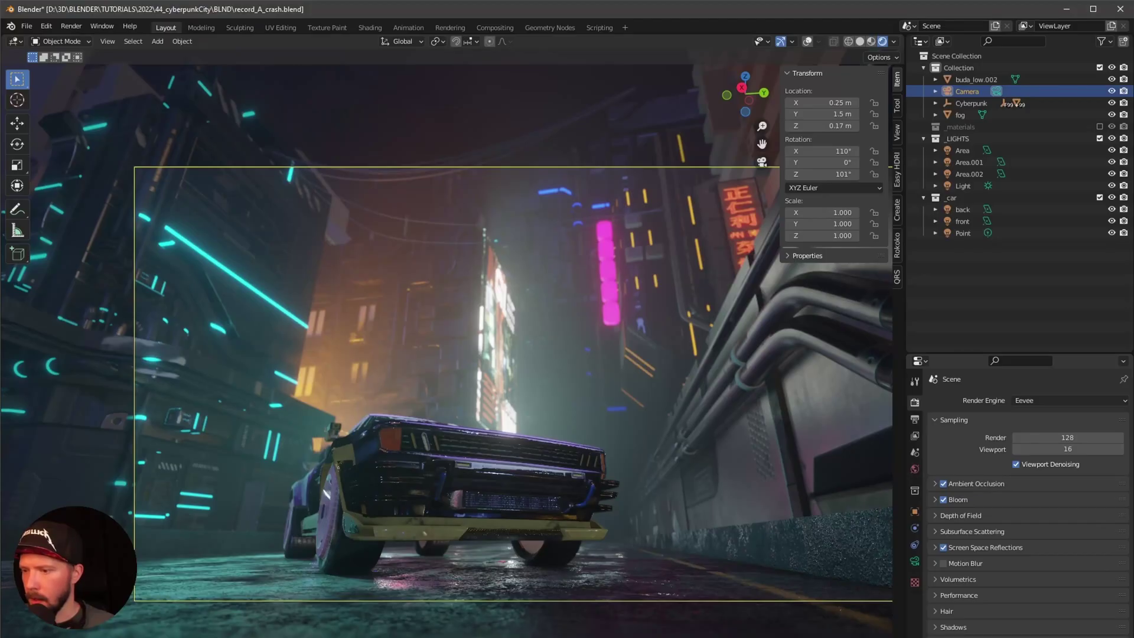
Step: Set the Color Management Look to High Contrast
{"action": "scroll", "coordinate": [1053, 533], "scroll_direction": "down", "scroll_amount": 2}
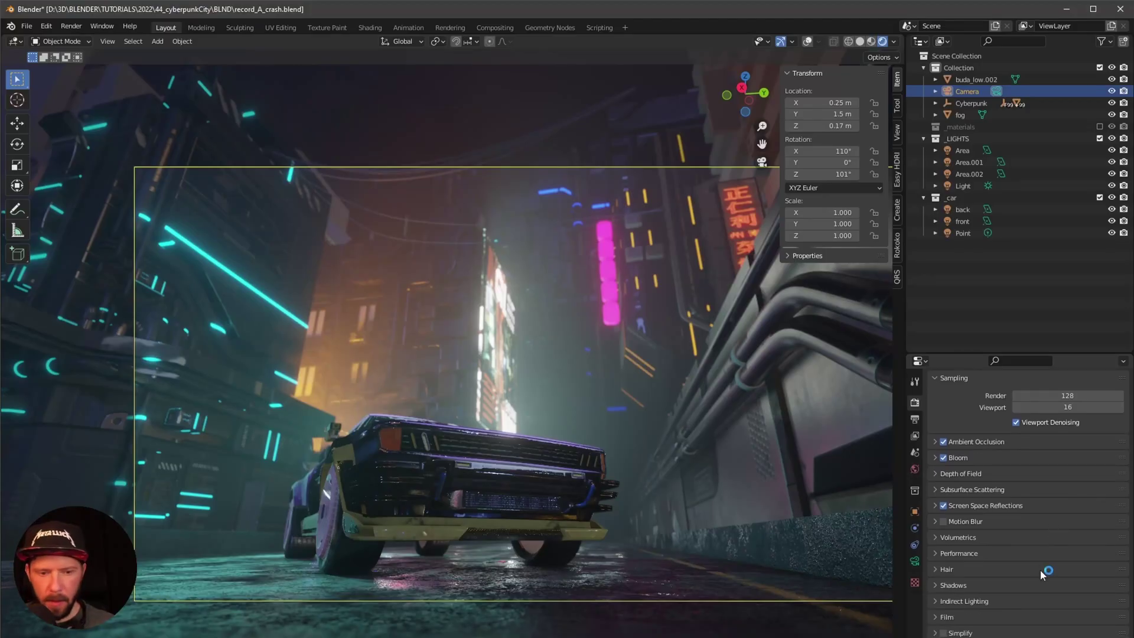
{"action": "left_click", "coordinate": [1067, 620]}
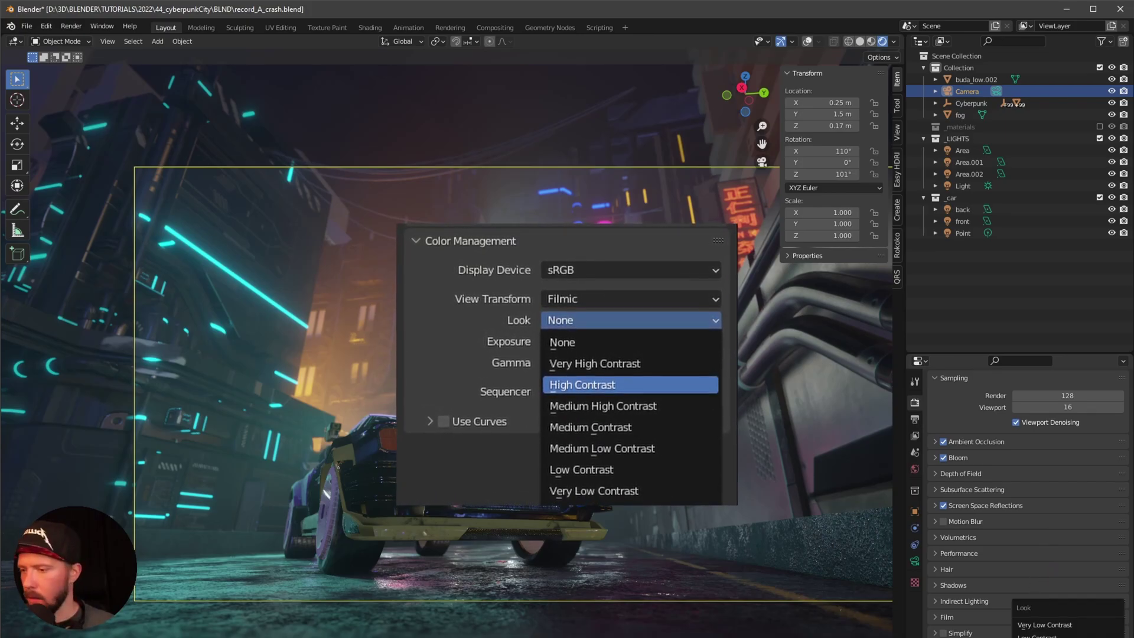
{"action": "left_click", "coordinate": [1063, 636]}
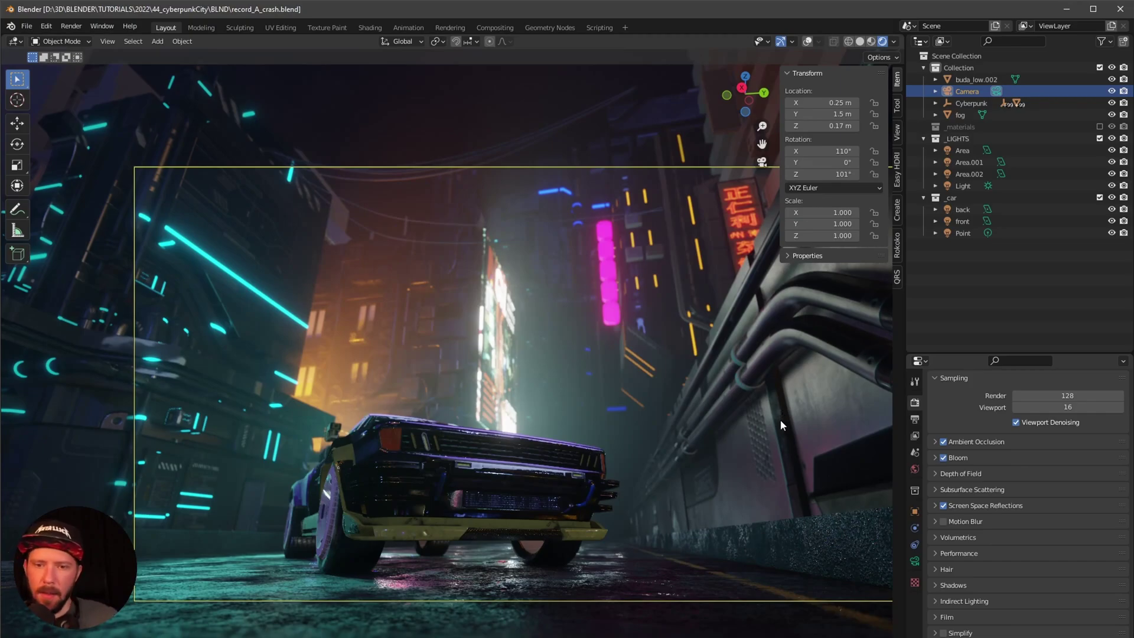